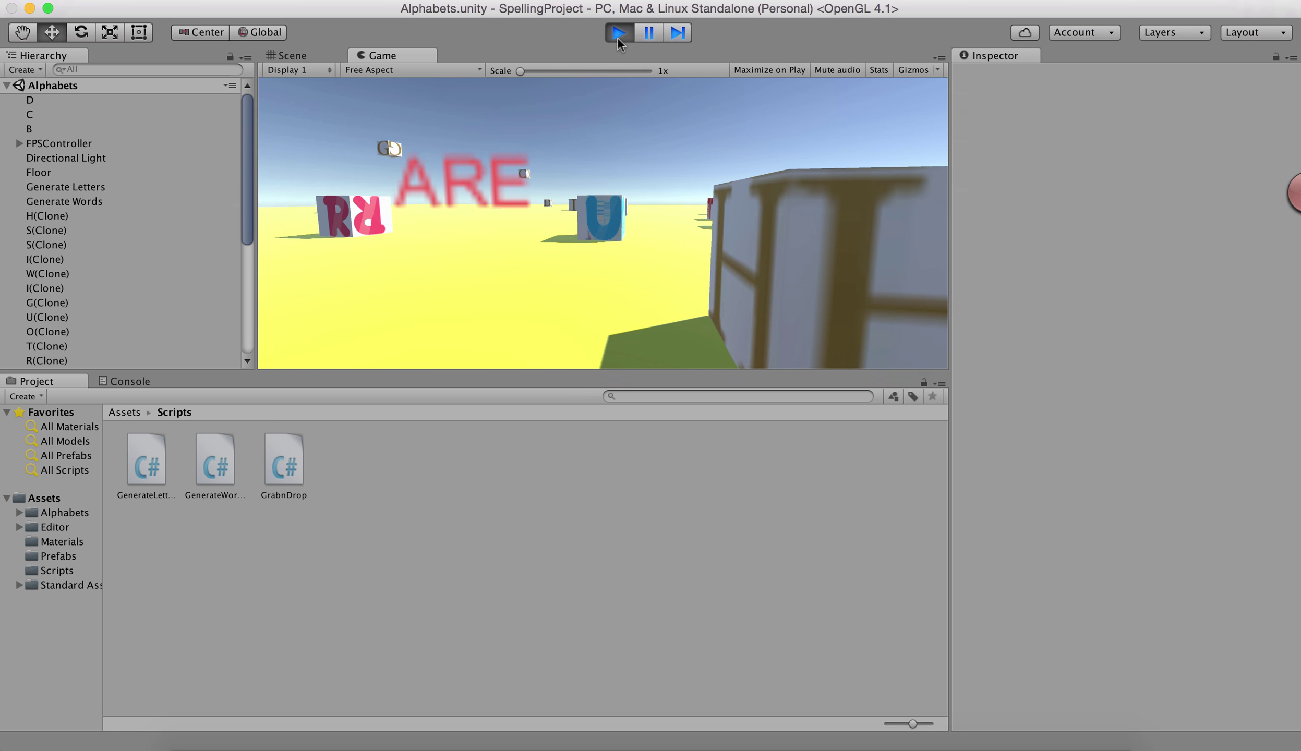
Restart the spelling game in play mode and walk the first-person player among the letter blocks.
{"action": "left_click", "coordinate": [618, 35]}
{"action": "left_click", "coordinate": [618, 33]}
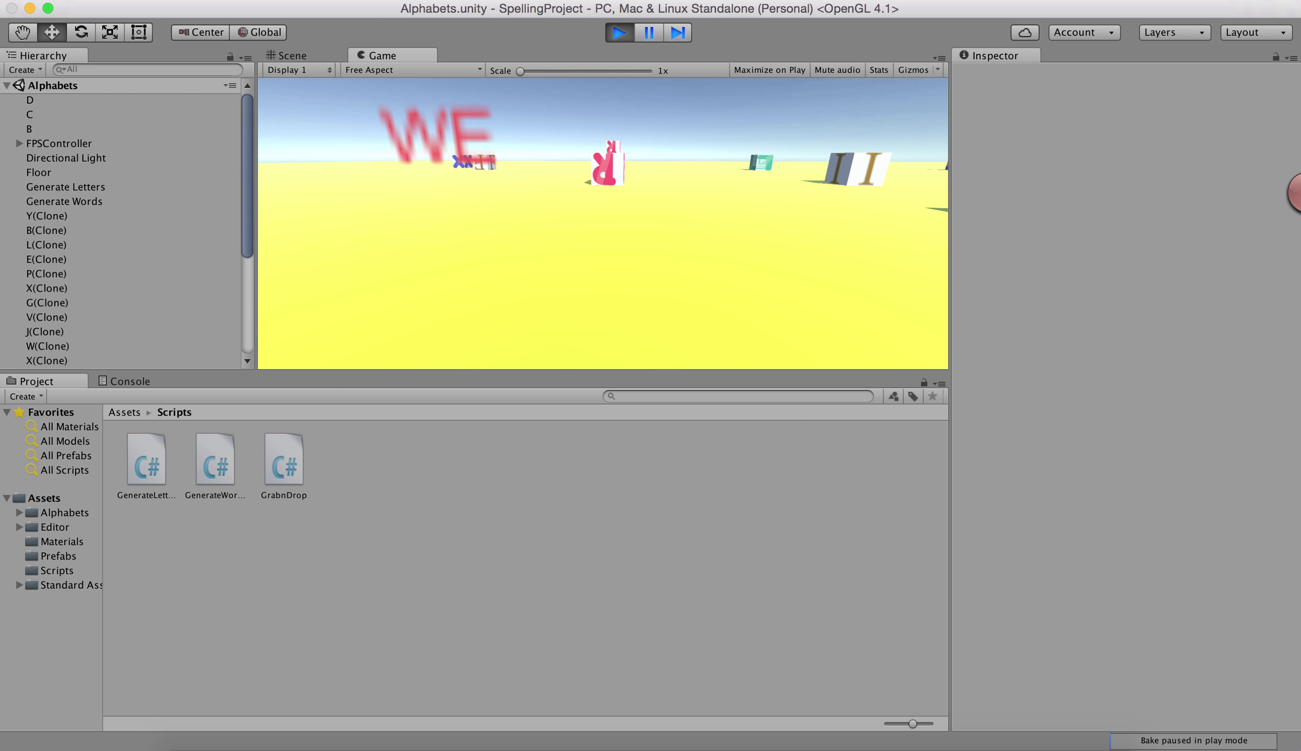
{"action": "key", "text": "w"}
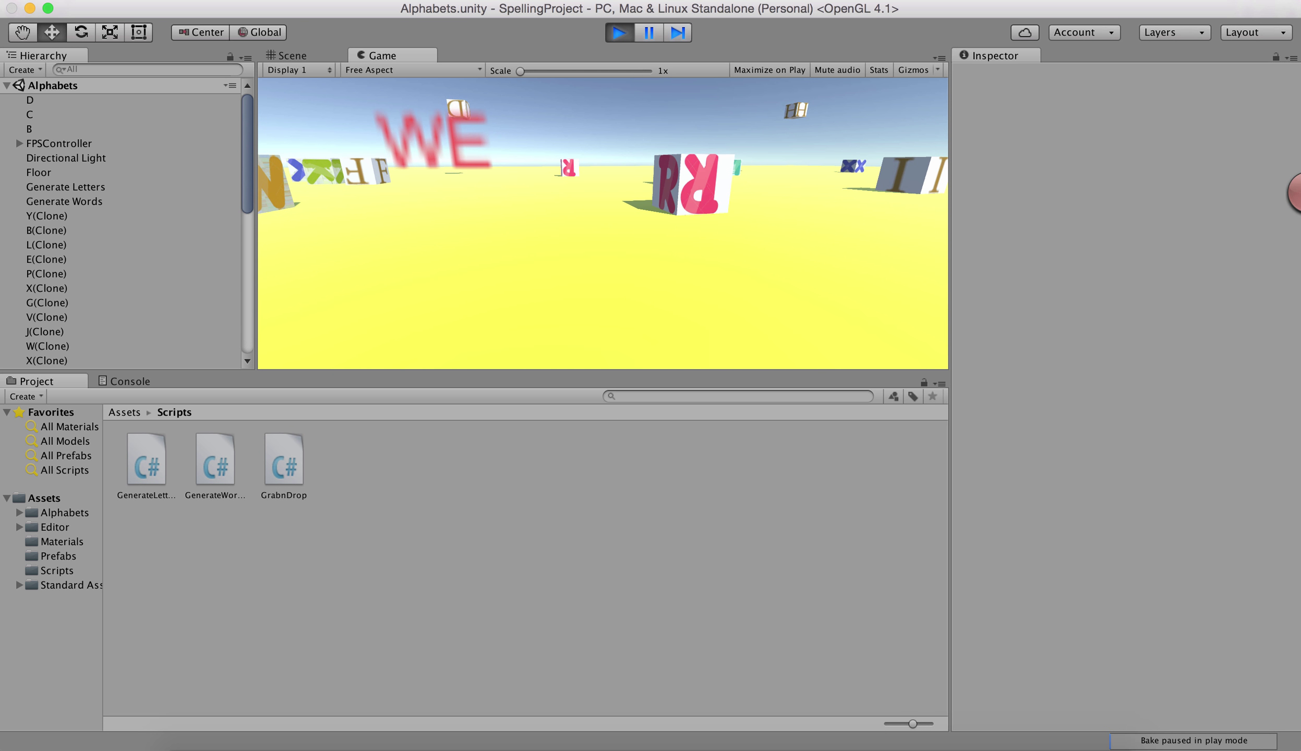
{"action": "key", "text": "w"}
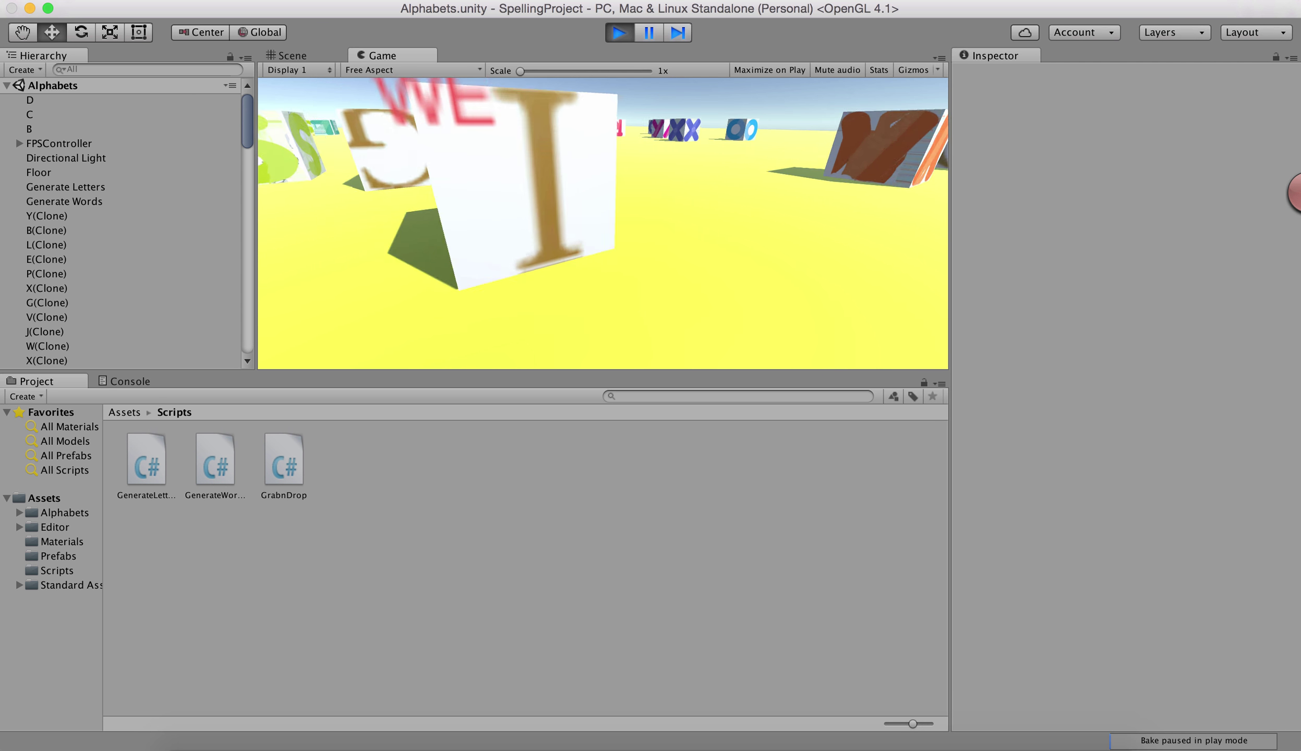
Grab I, G and S letter blocks in the running game to test the spelling check, and stop play mode.
{"action": "key", "text": "s"}
{"action": "left_click", "coordinate": [603, 223]}
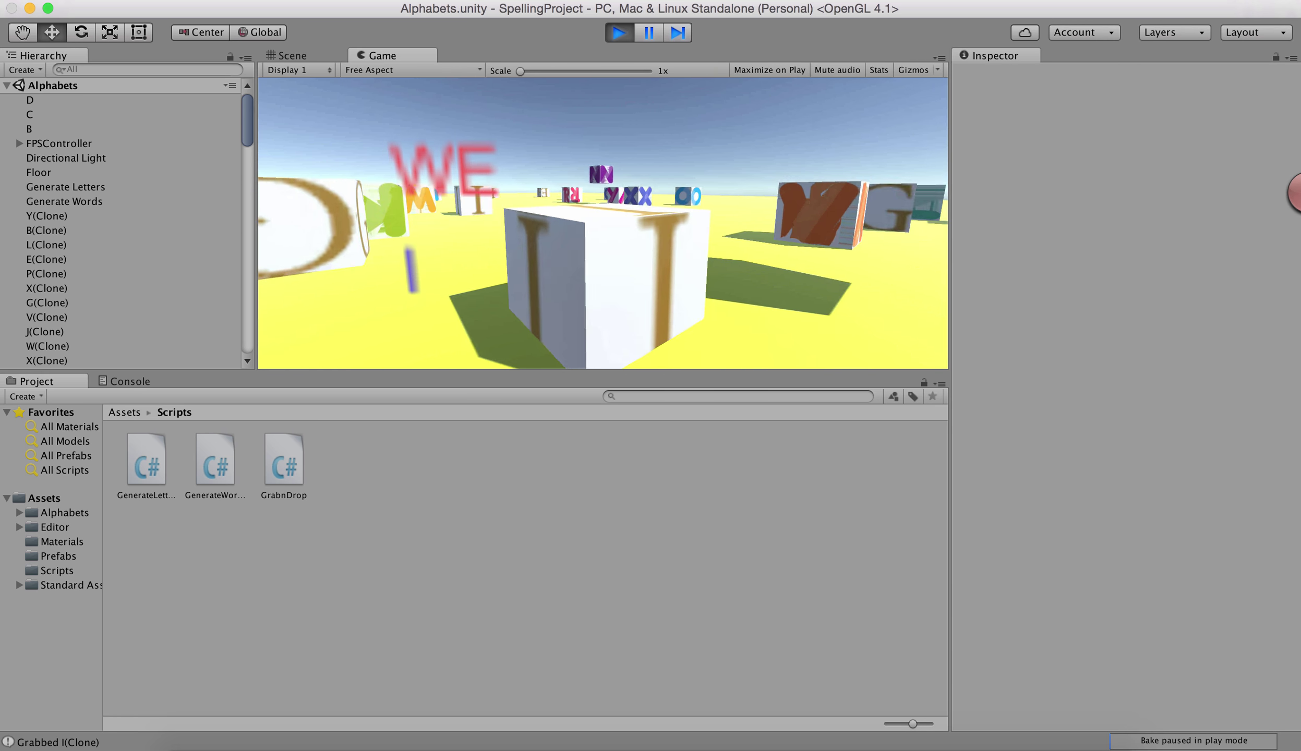
{"action": "left_click", "coordinate": [603, 223]}
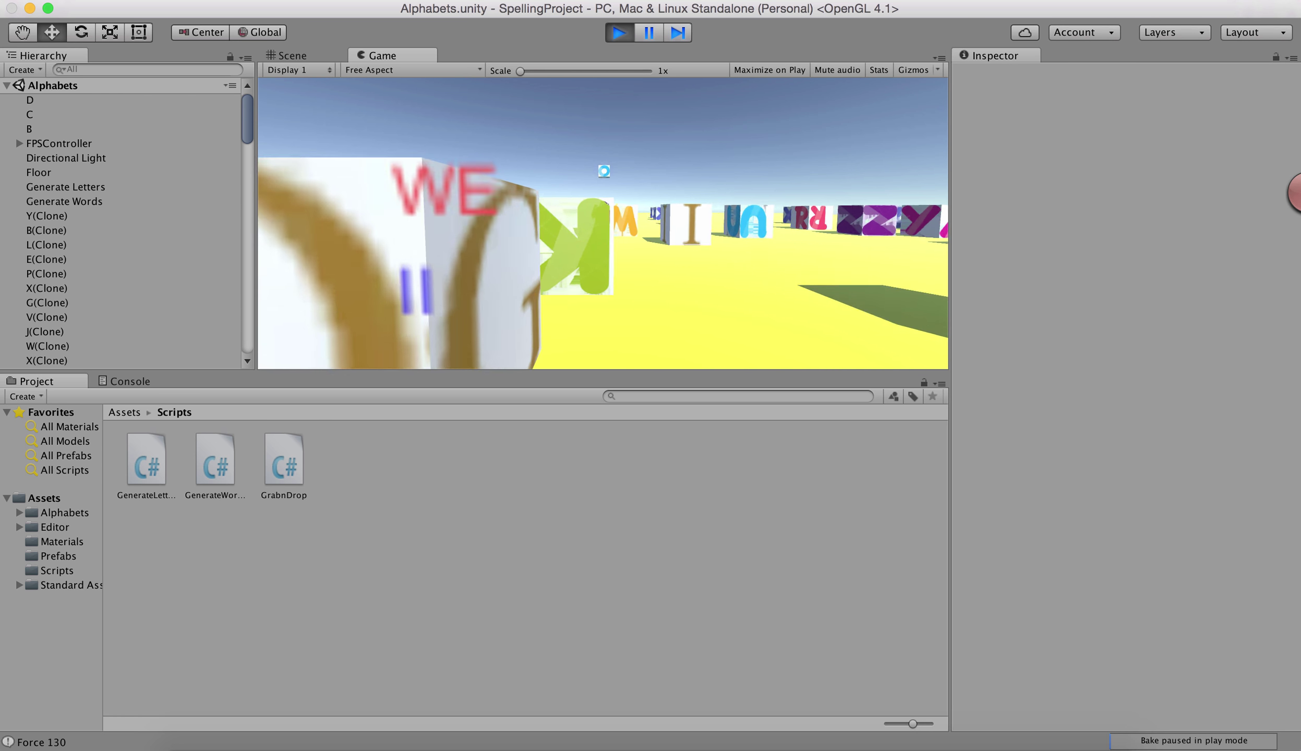
{"action": "left_click", "coordinate": [603, 223]}
{"action": "key", "text": "w"}
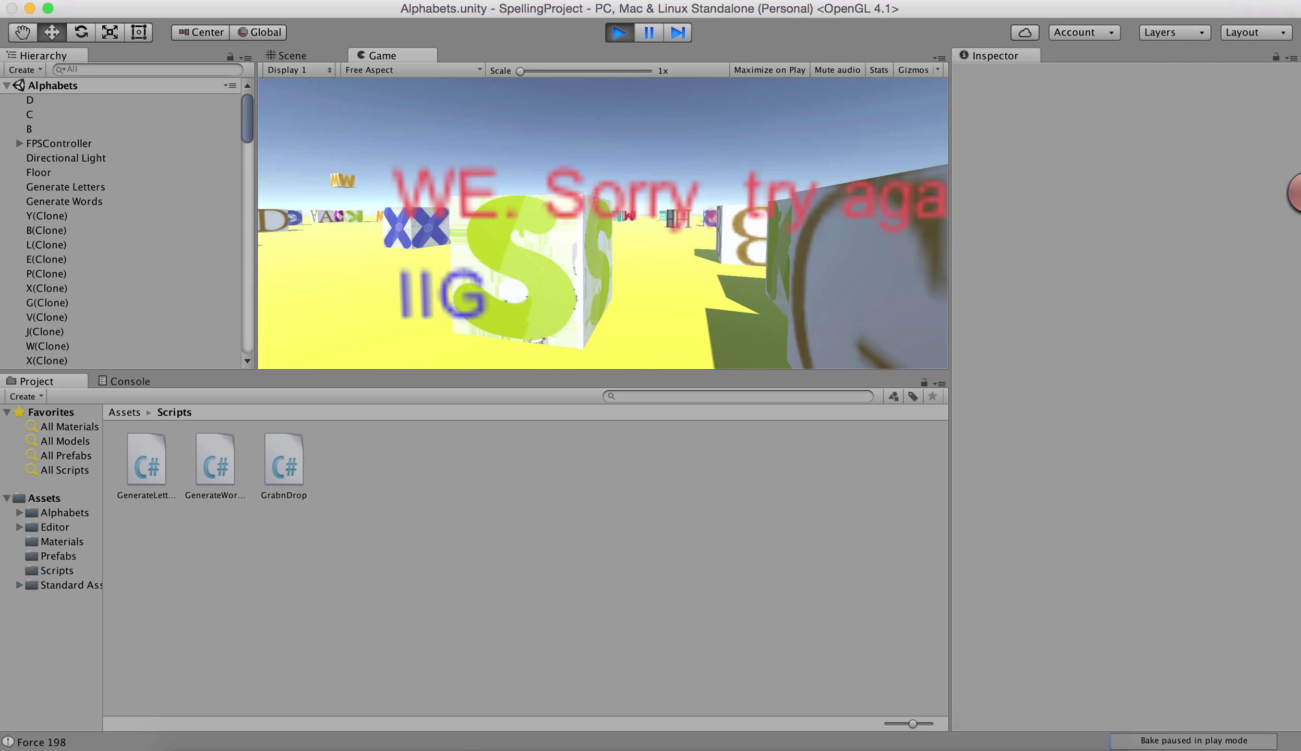
{"action": "key", "text": "w"}
{"action": "left_click", "coordinate": [603, 224]}
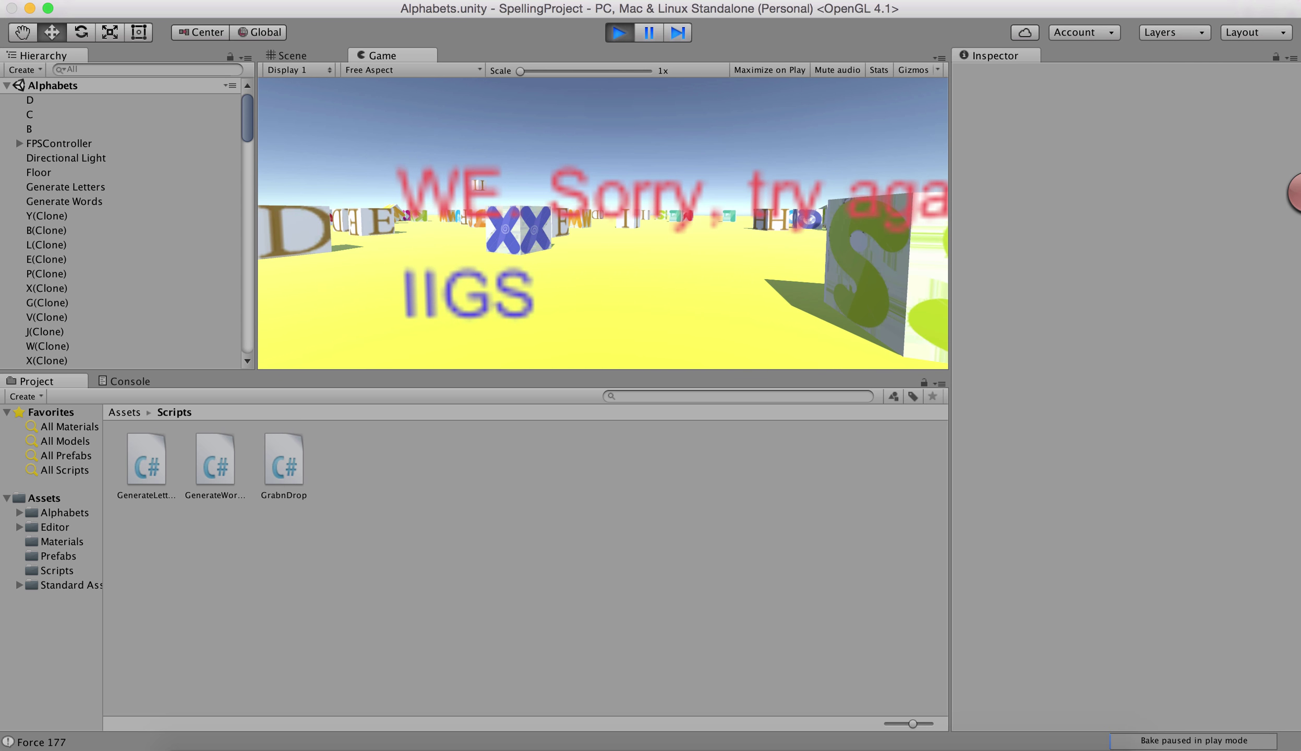
{"action": "left_click", "coordinate": [603, 223]}
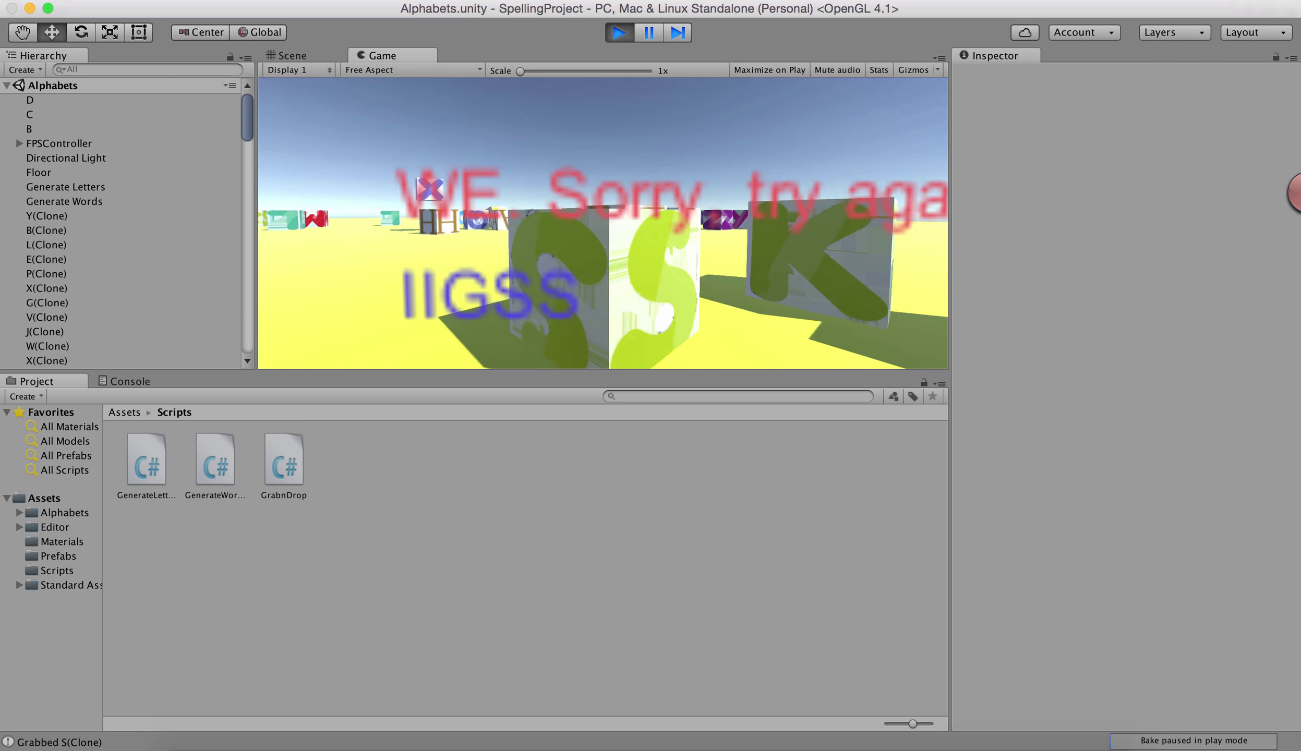
{"action": "key", "text": "w"}
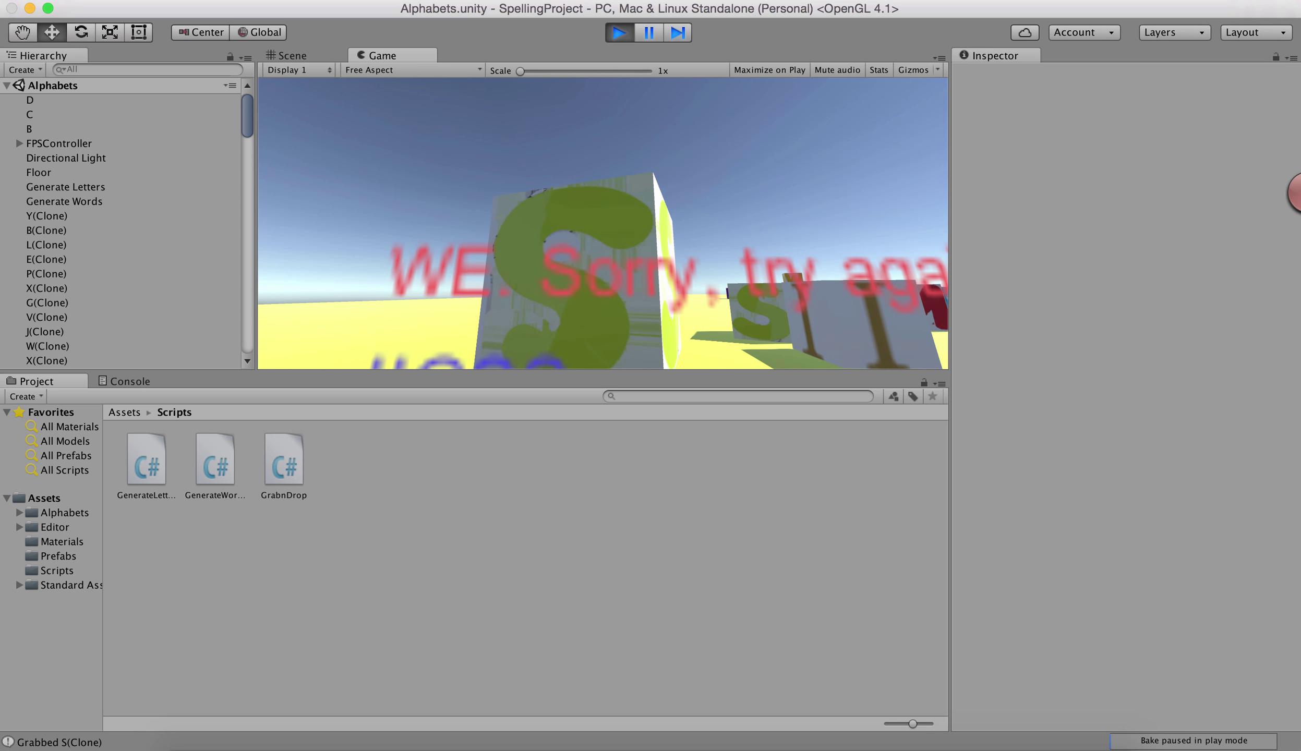
{"action": "left_click", "coordinate": [601, 191]}
{"action": "key", "text": "Escape"}
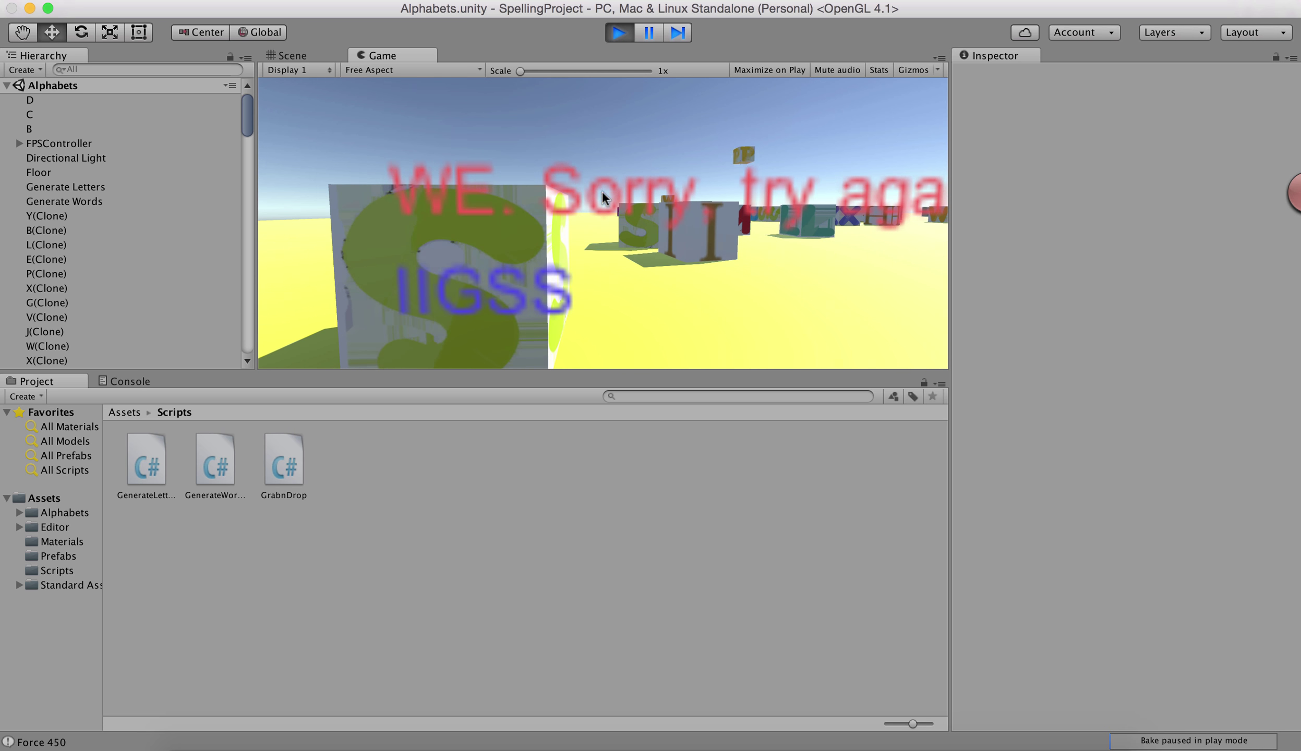
{"action": "left_click", "coordinate": [621, 33]}
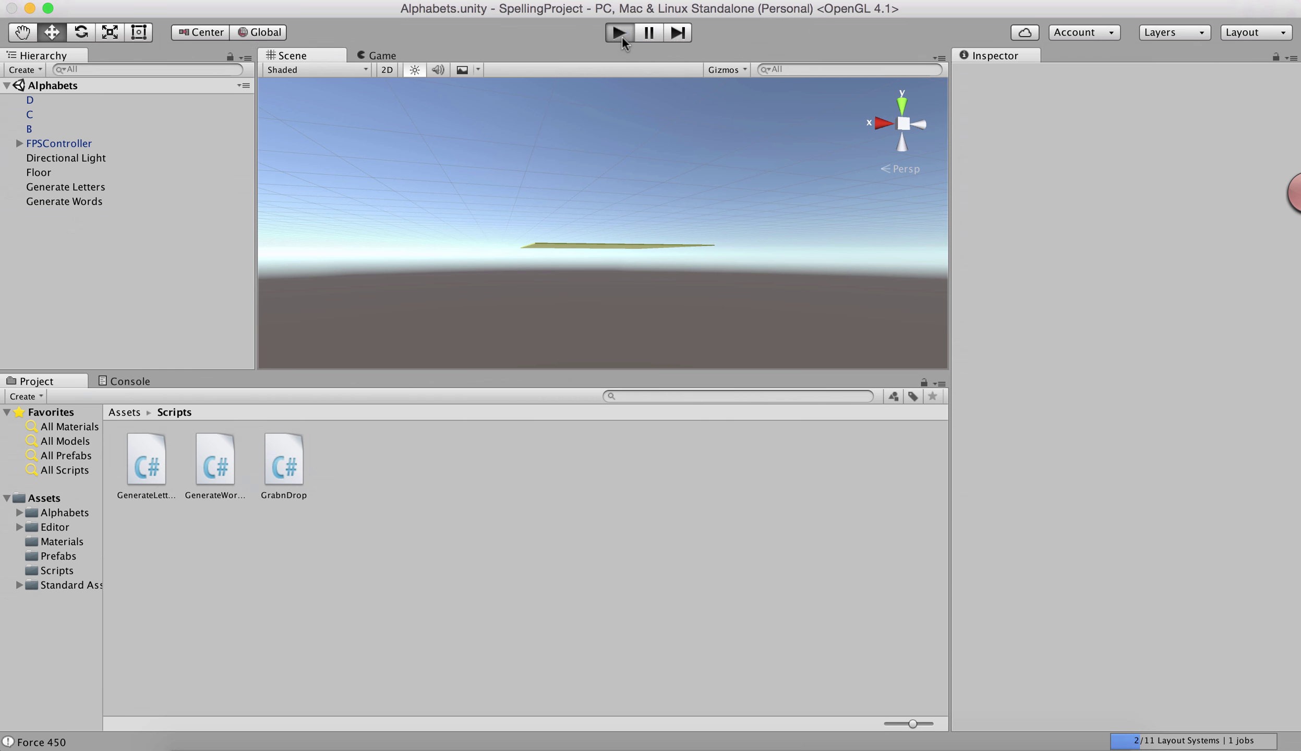
Run the game again, walk and jump around the floor to view the falling letter blocks, and stop it.
{"action": "left_click", "coordinate": [620, 32]}
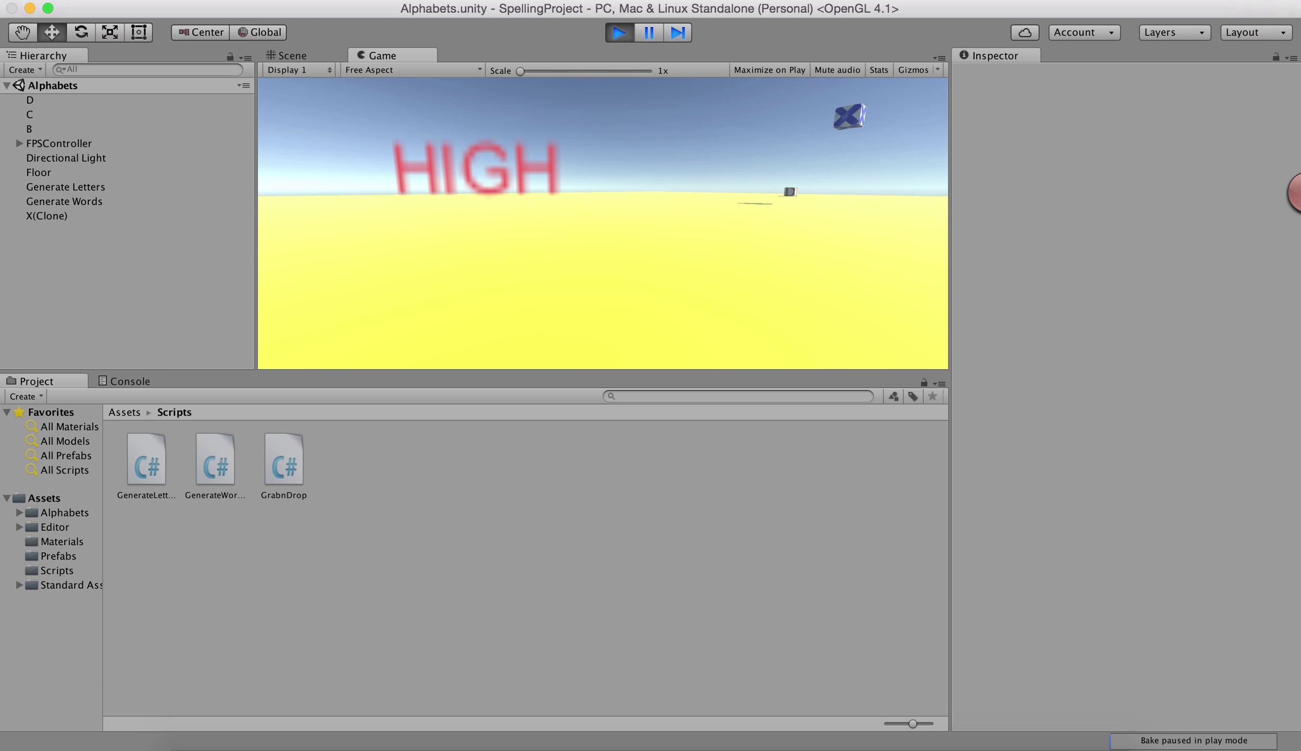
{"action": "key", "text": "w"}
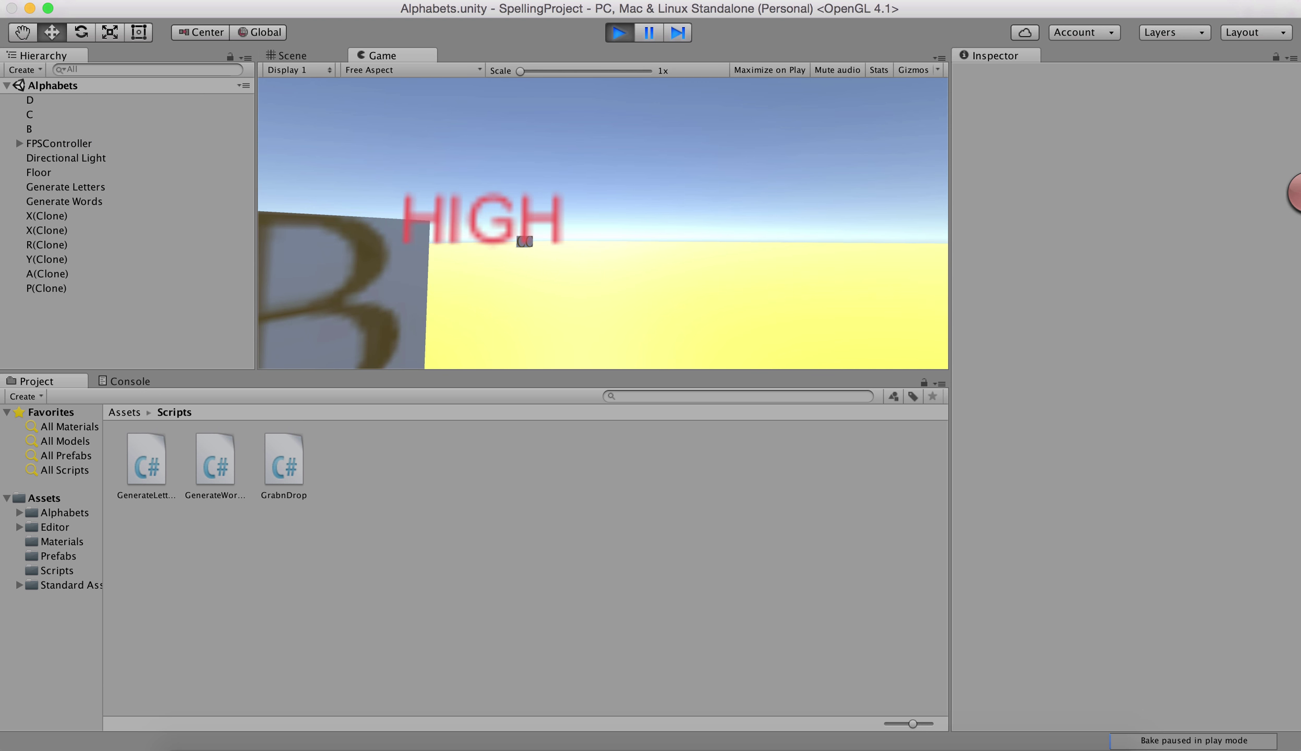
{"action": "key", "text": "w"}
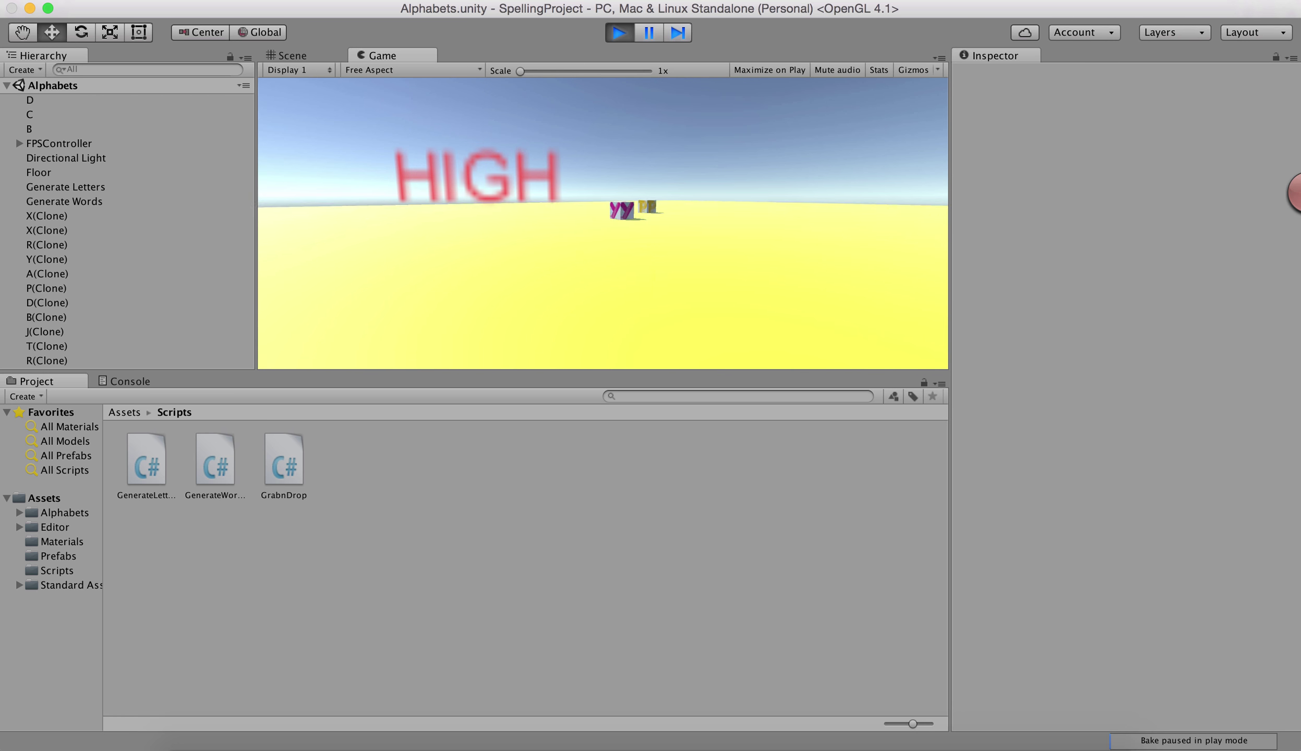
{"action": "key", "text": "space"}
{"action": "key", "text": "w"}
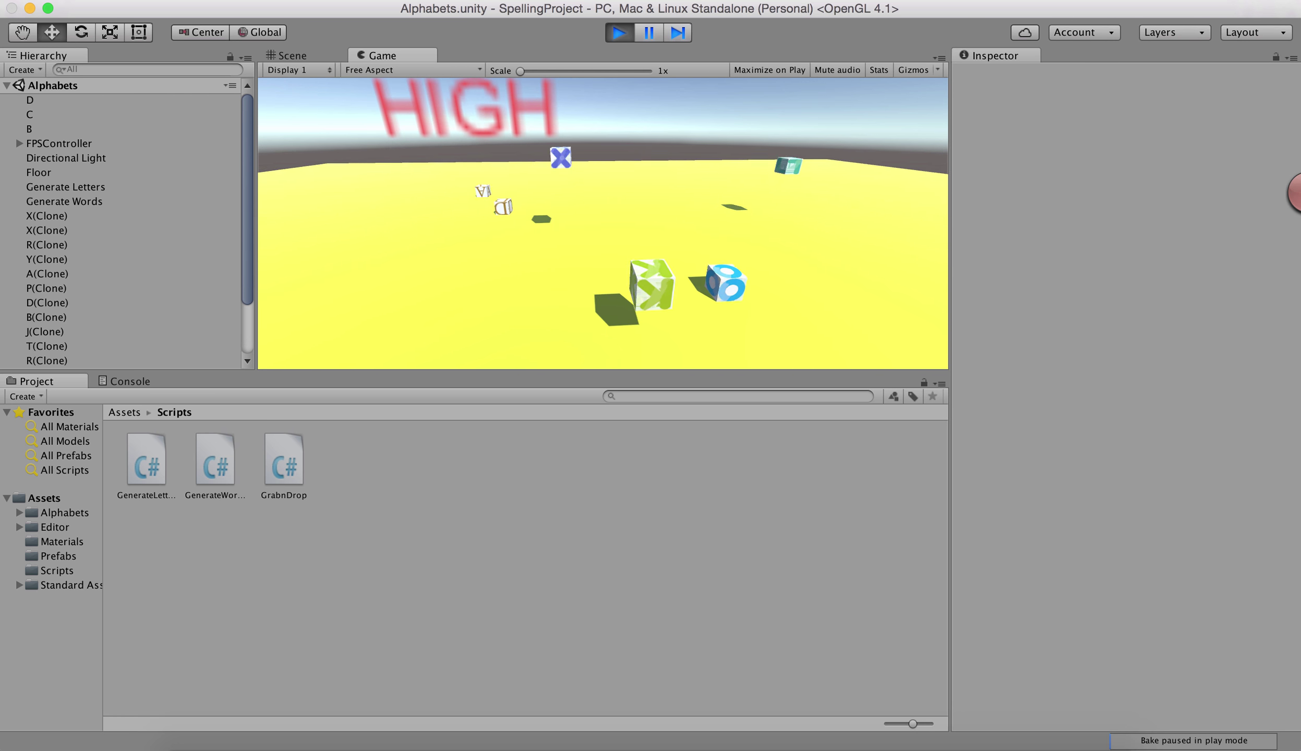
{"action": "left_click", "coordinate": [620, 31]}
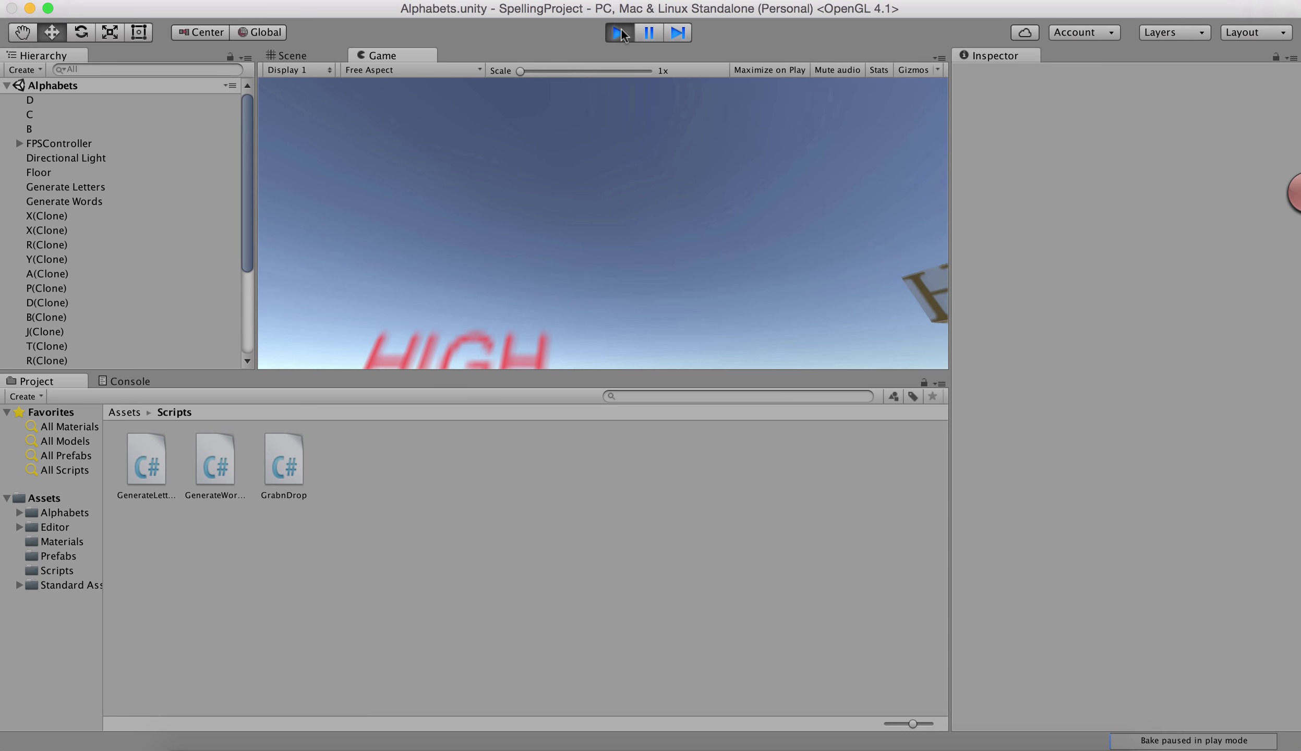
Run the game once more to view a newly generated word, walk forward briefly, and exit play mode.
{"action": "left_click", "coordinate": [621, 33]}
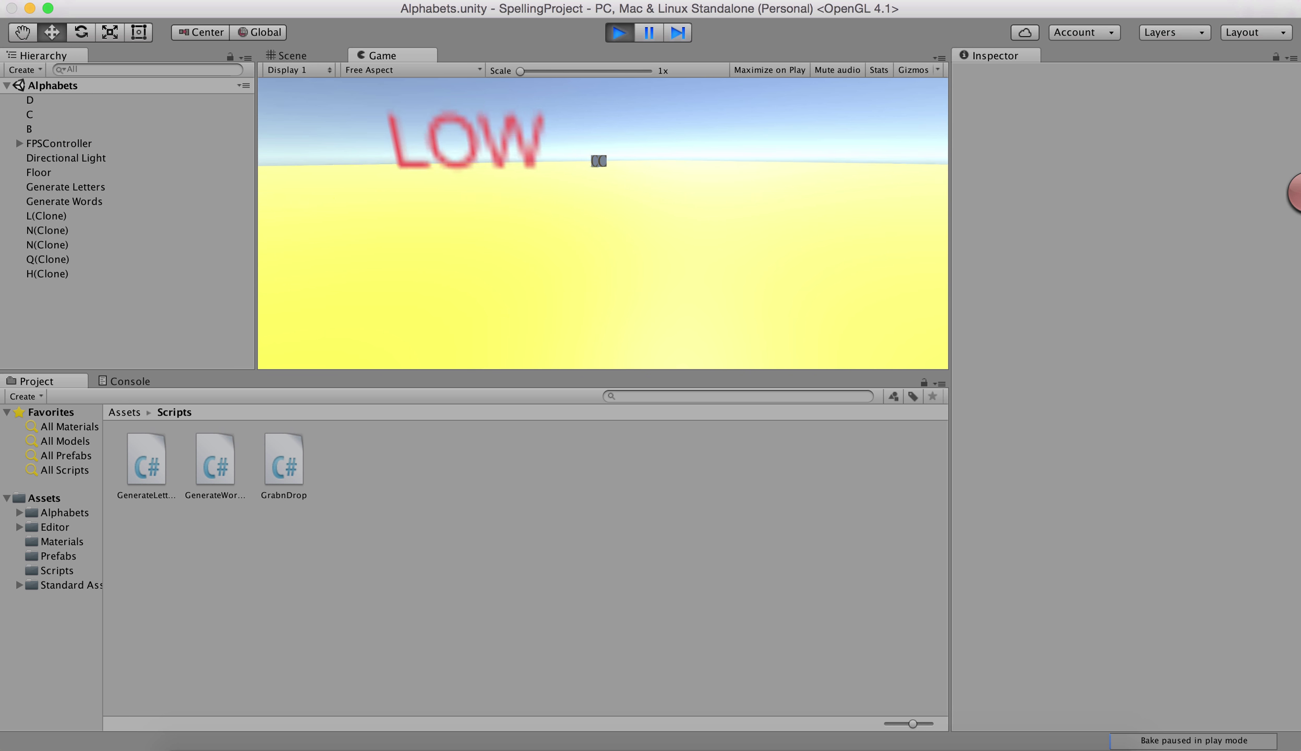
{"action": "key", "text": "w"}
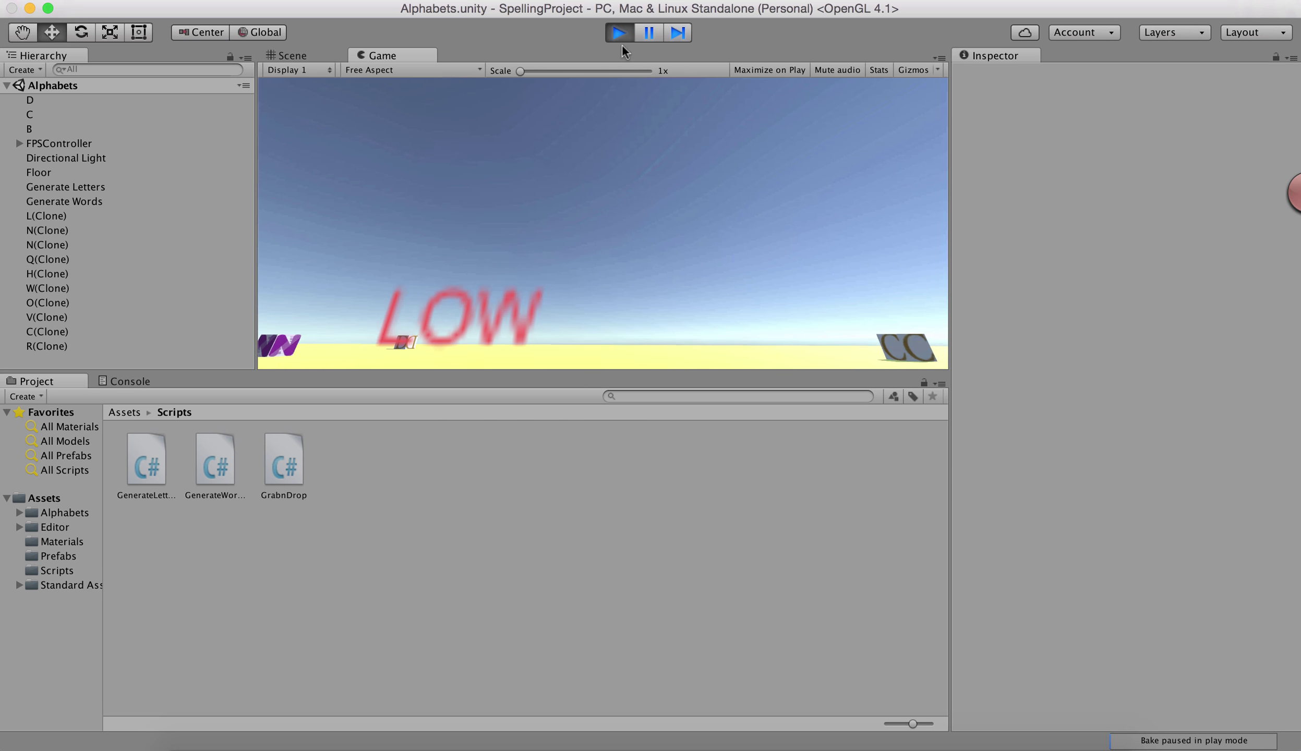
{"action": "left_click", "coordinate": [620, 33]}
Open the existing SpellingProject2 project from the projects list.
{"action": "left_click", "coordinate": [106, 0]}
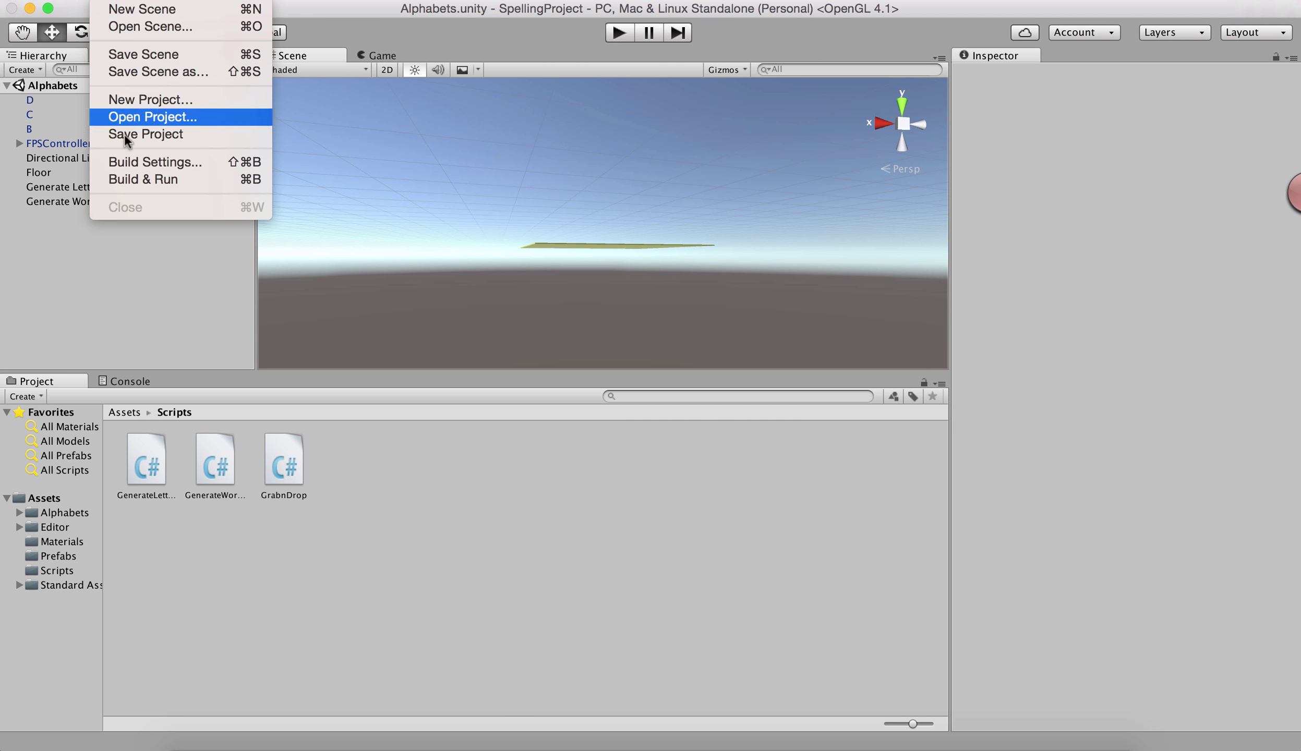
{"action": "left_click", "coordinate": [167, 115]}
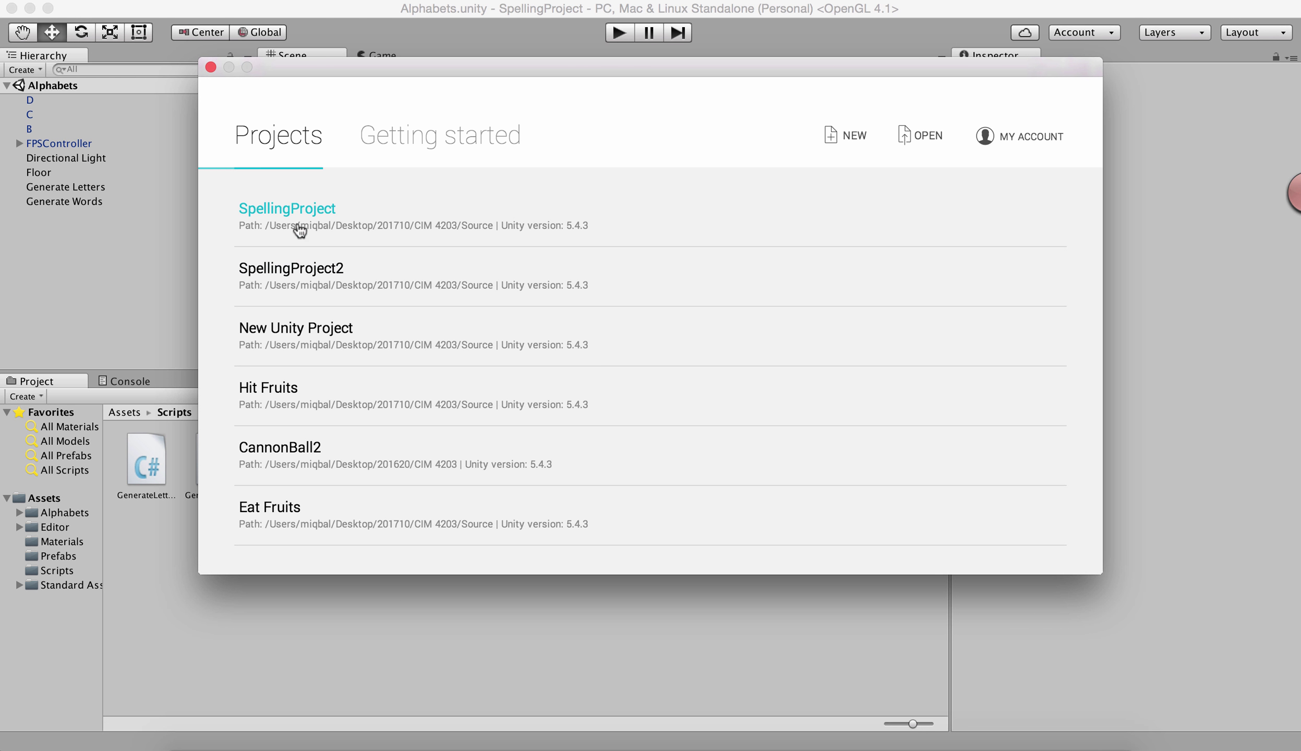
{"action": "left_click", "coordinate": [284, 271]}
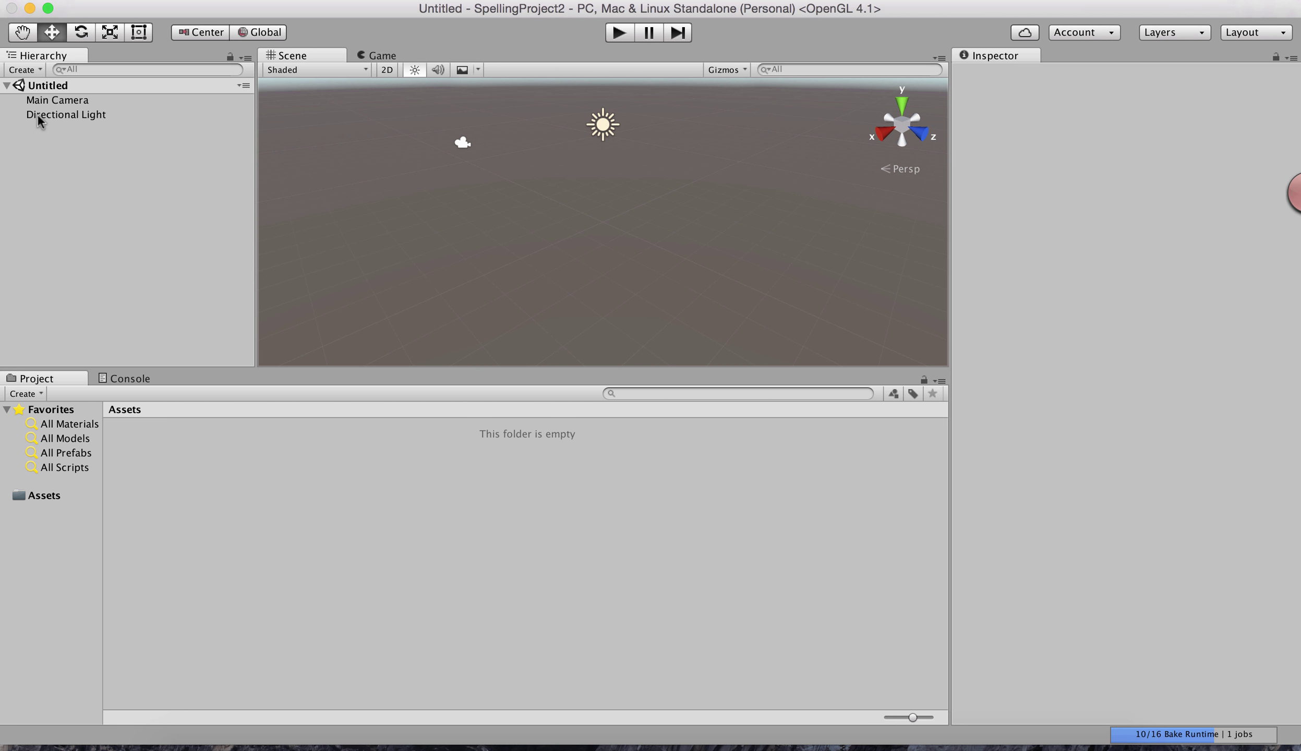
Delete the Main Camera from the untitled scene.
{"action": "left_click", "coordinate": [52, 103]}
{"action": "right_click", "coordinate": [52, 103]}
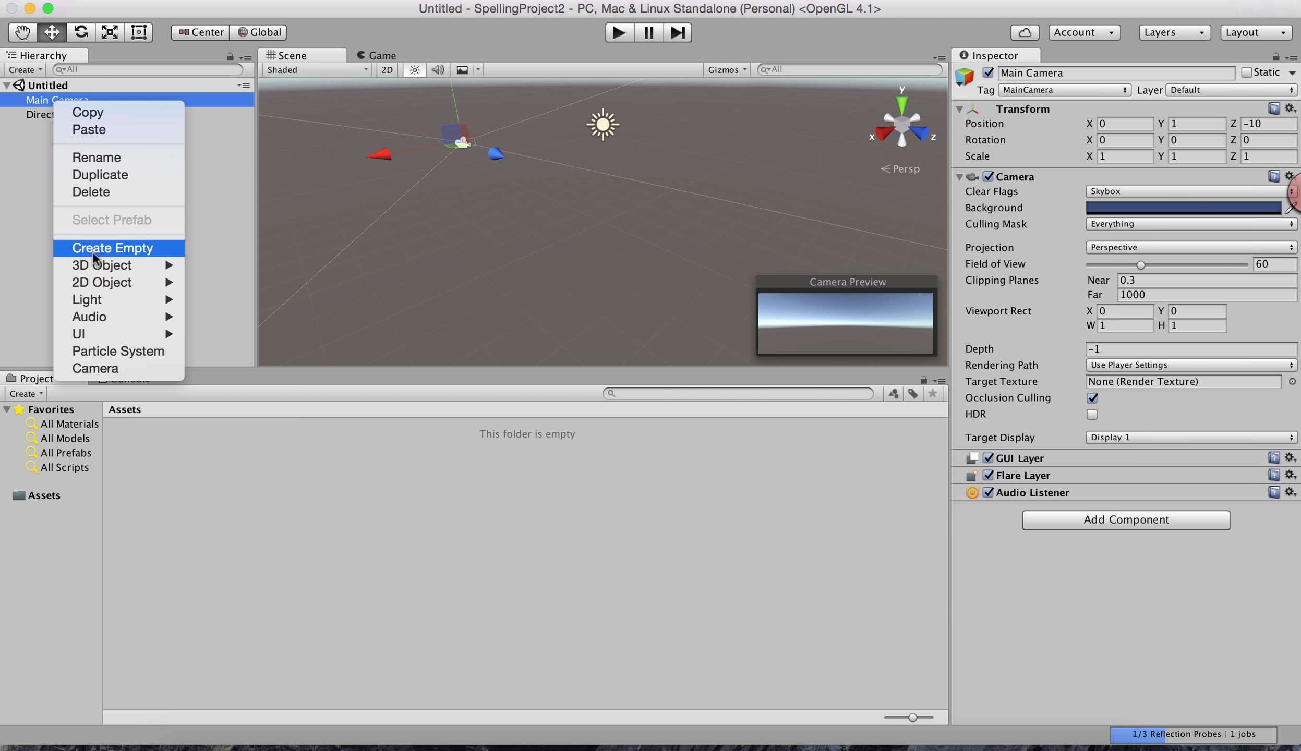
{"action": "left_click", "coordinate": [104, 192]}
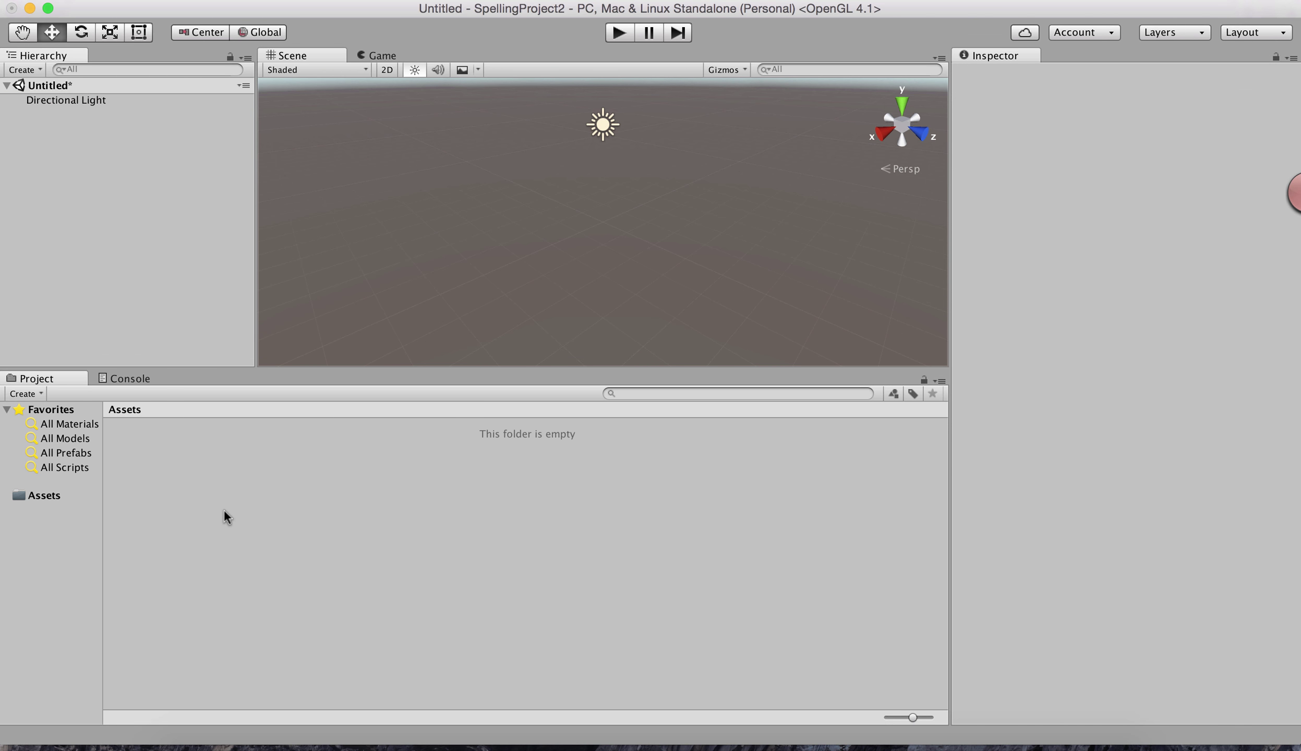
Import the standard Characters package into the project's Assets.
{"action": "right_click", "coordinate": [223, 509]}
{"action": "mouse_move", "coordinate": [344, 556]}
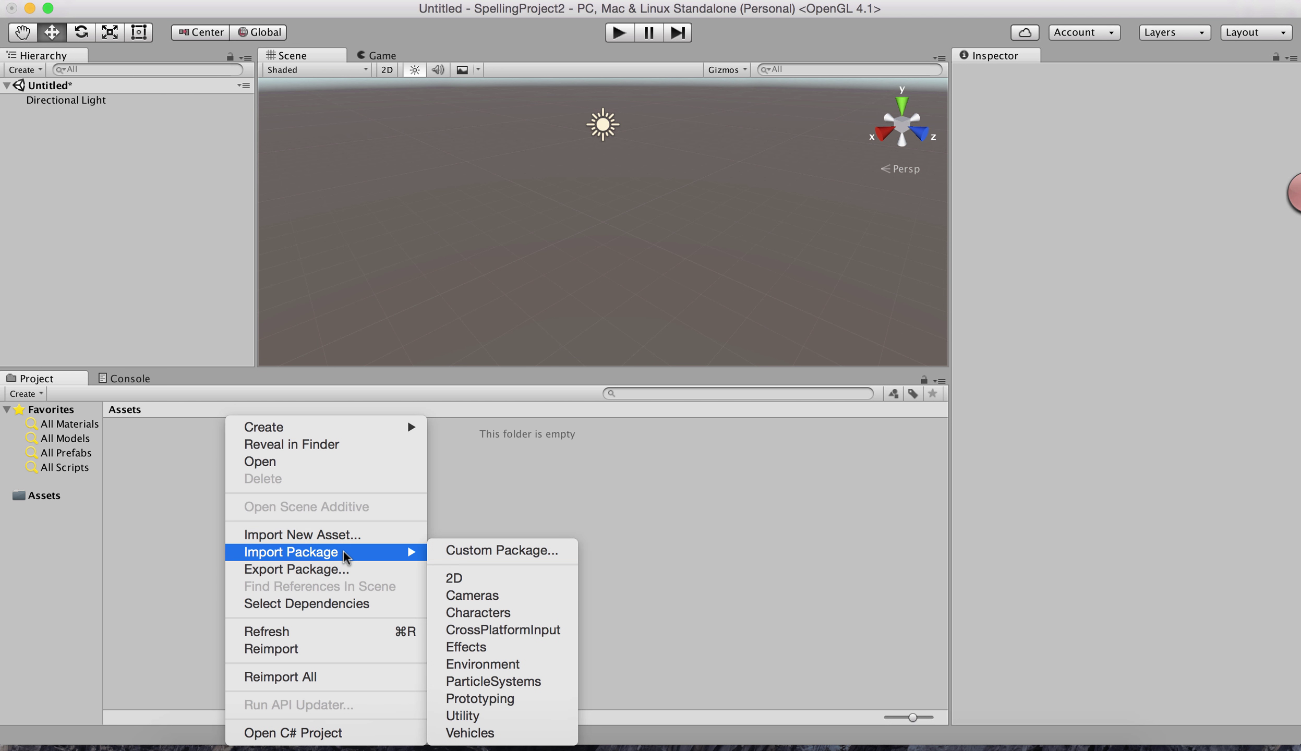
{"action": "left_click", "coordinate": [471, 612]}
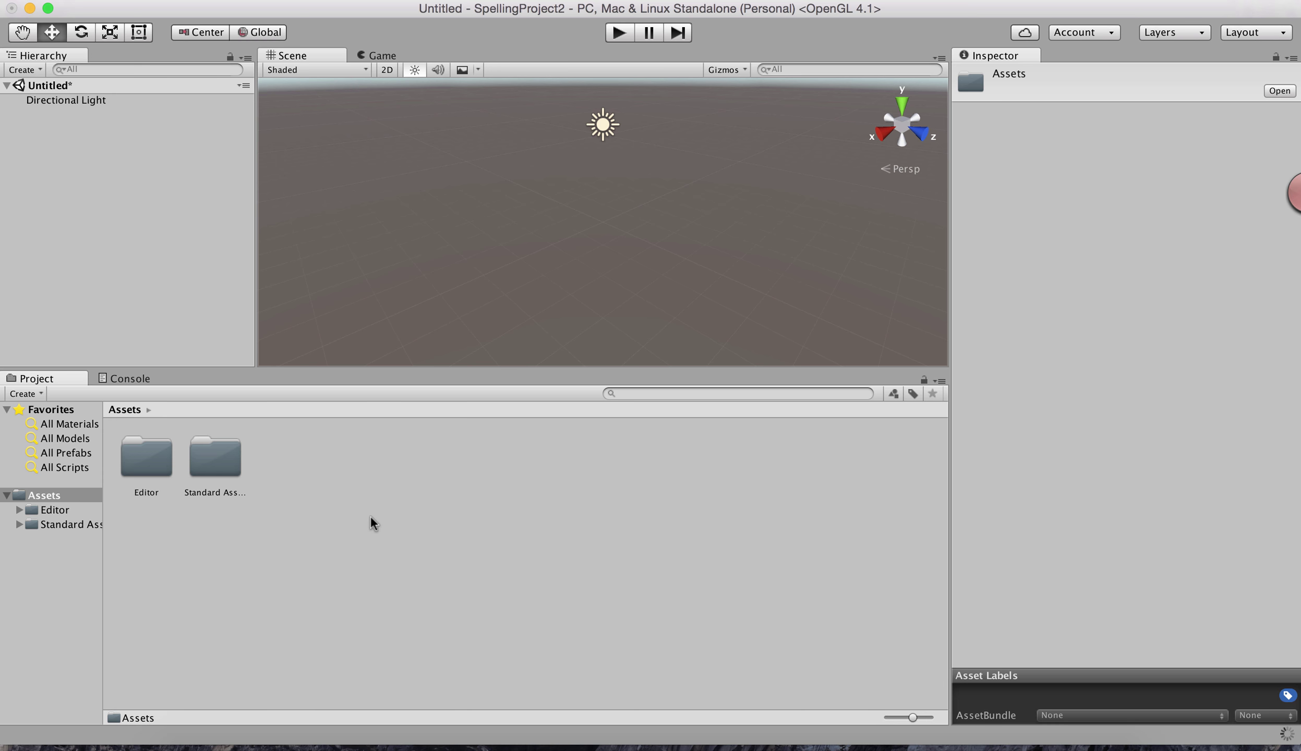
Create a folder named Scripts in the Assets folder.
{"action": "right_click", "coordinate": [315, 502]}
{"action": "key", "text": "Escape"}
{"action": "right_click", "coordinate": [354, 502]}
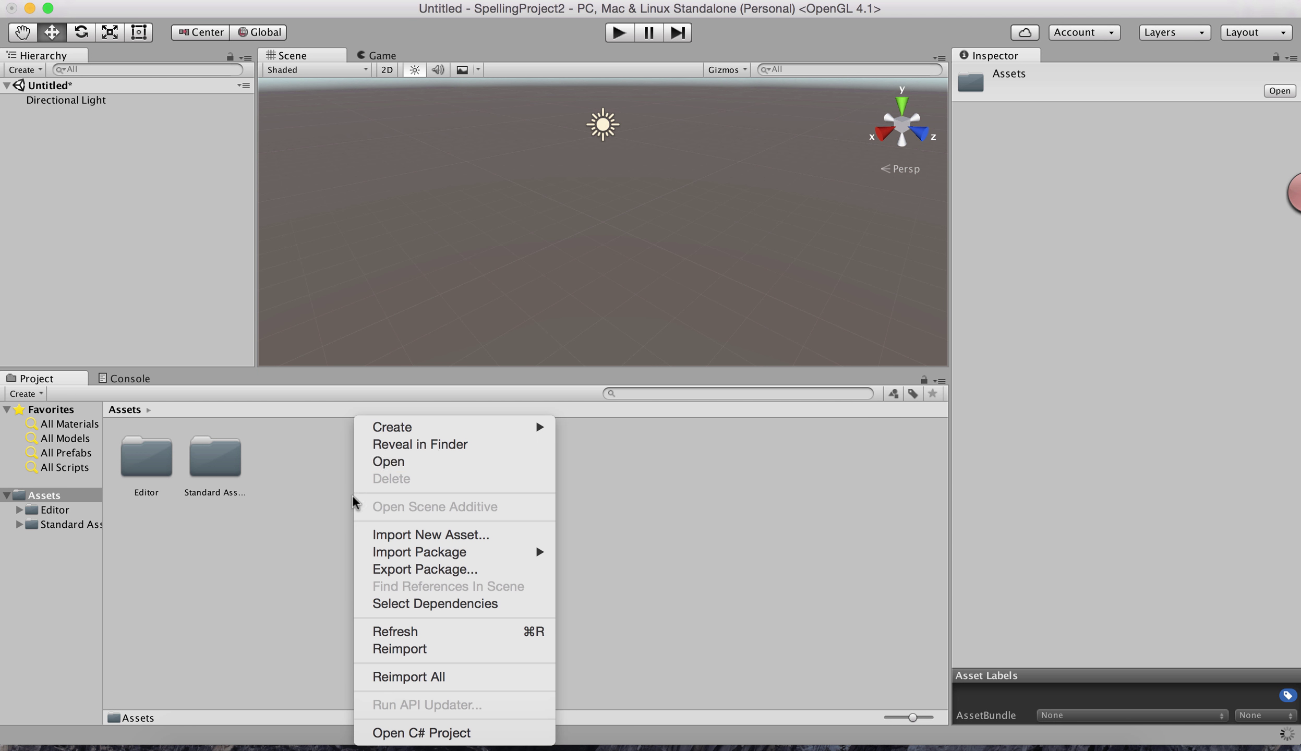
{"action": "mouse_move", "coordinate": [473, 440]}
{"action": "left_click", "coordinate": [632, 275]}
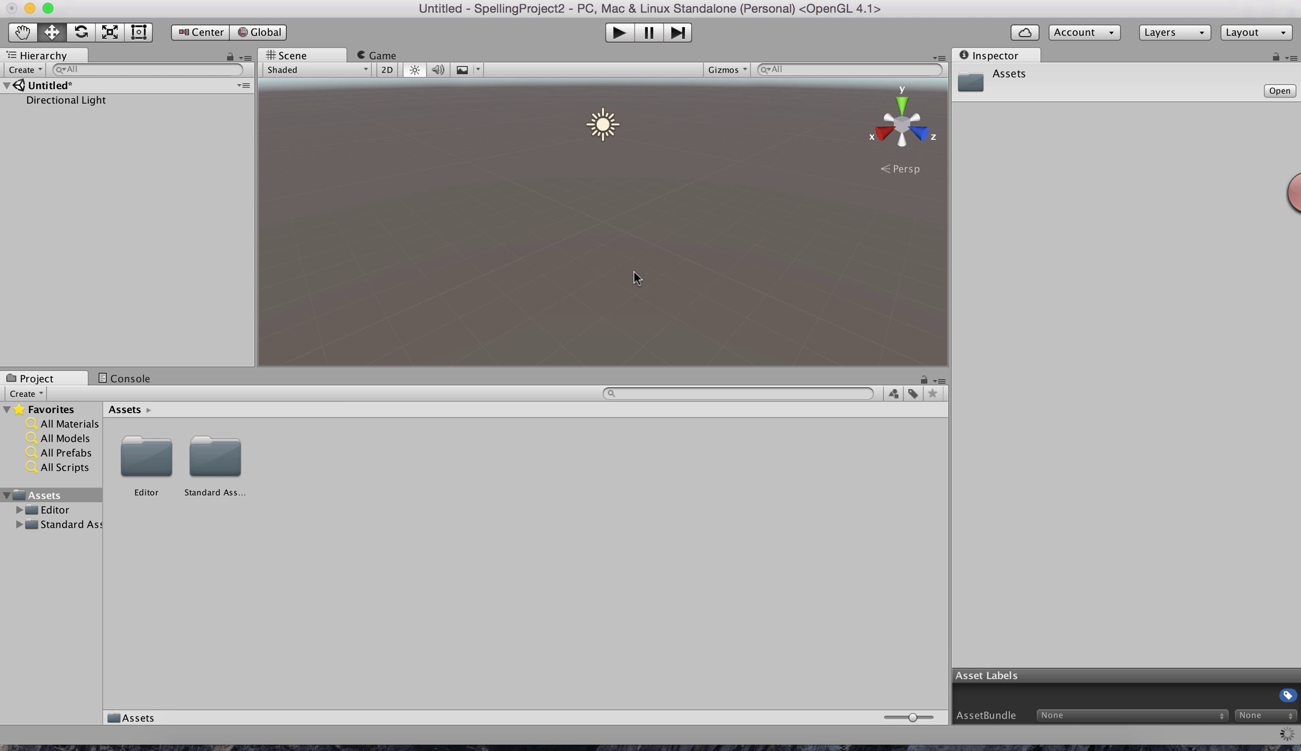
{"action": "type", "text": "Sc"}
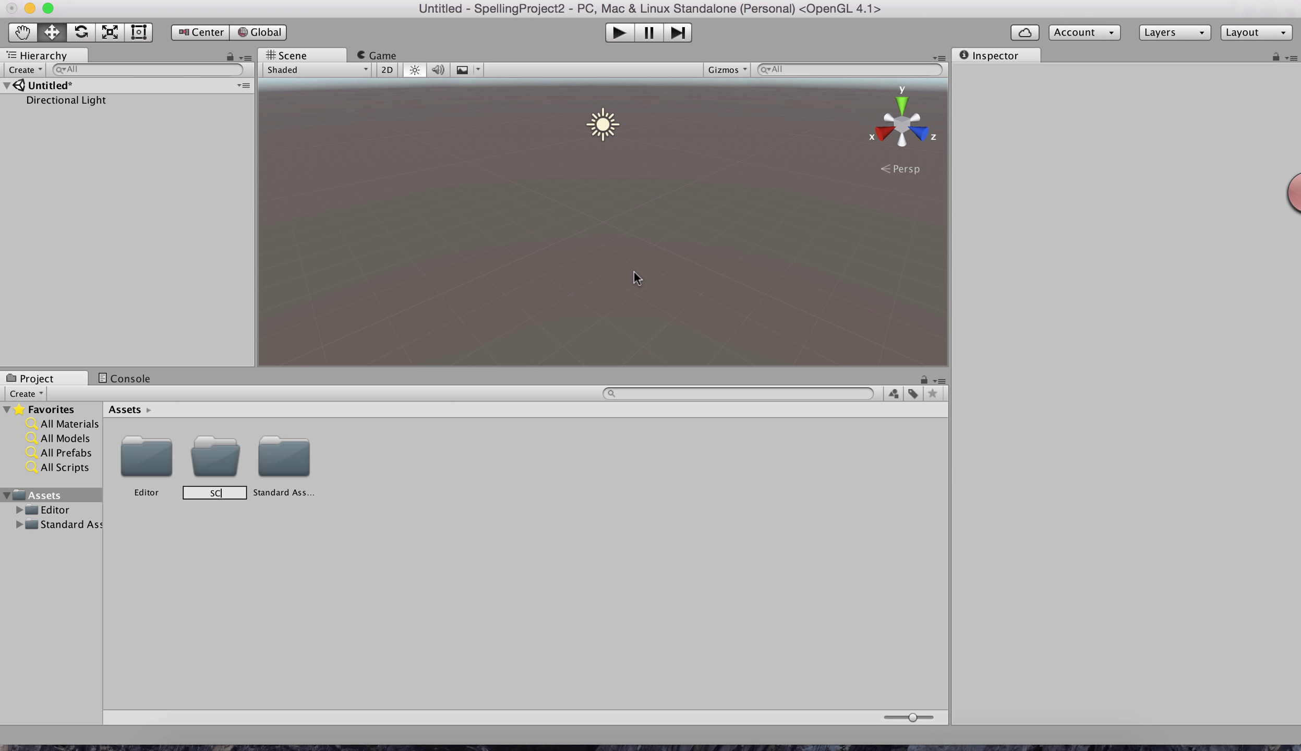
{"action": "type", "text": "ripts"}
{"action": "key", "text": "Return"}
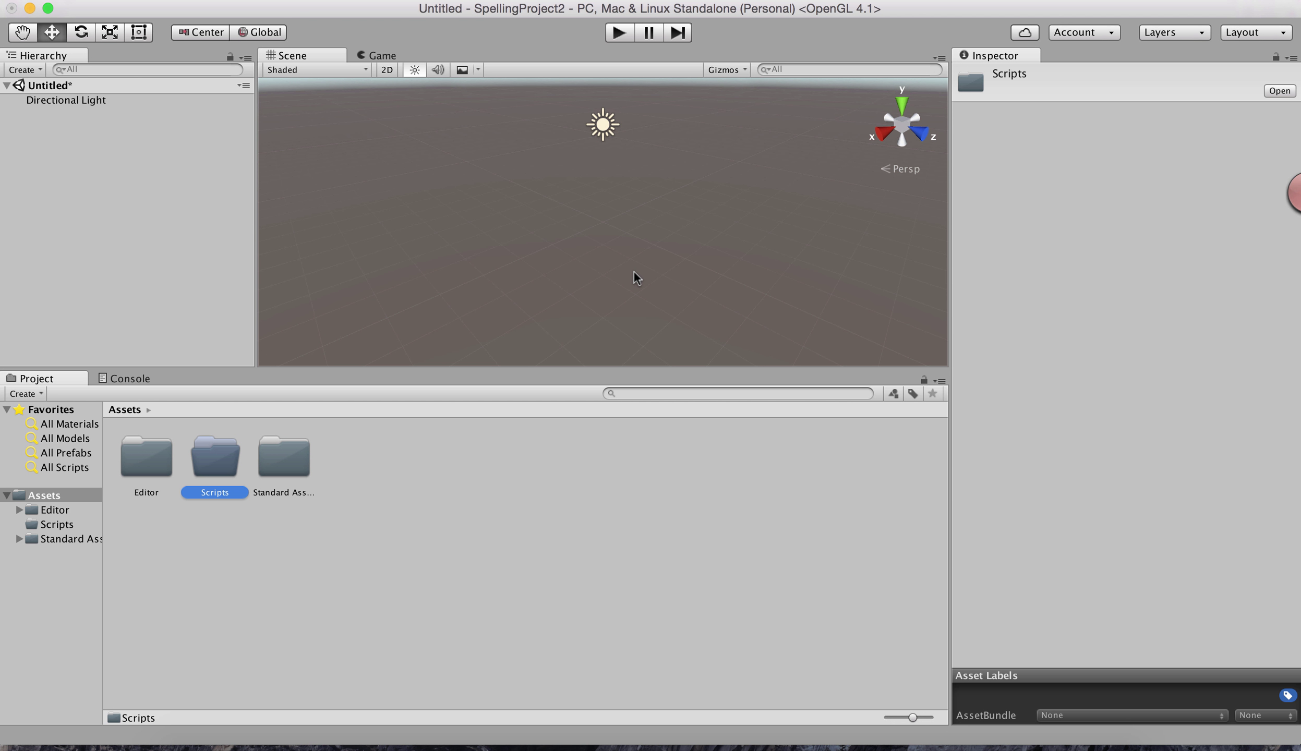
Create a folder named Prefabs in the Assets folder.
{"action": "right_click", "coordinate": [450, 468]}
{"action": "mouse_move", "coordinate": [581, 432]}
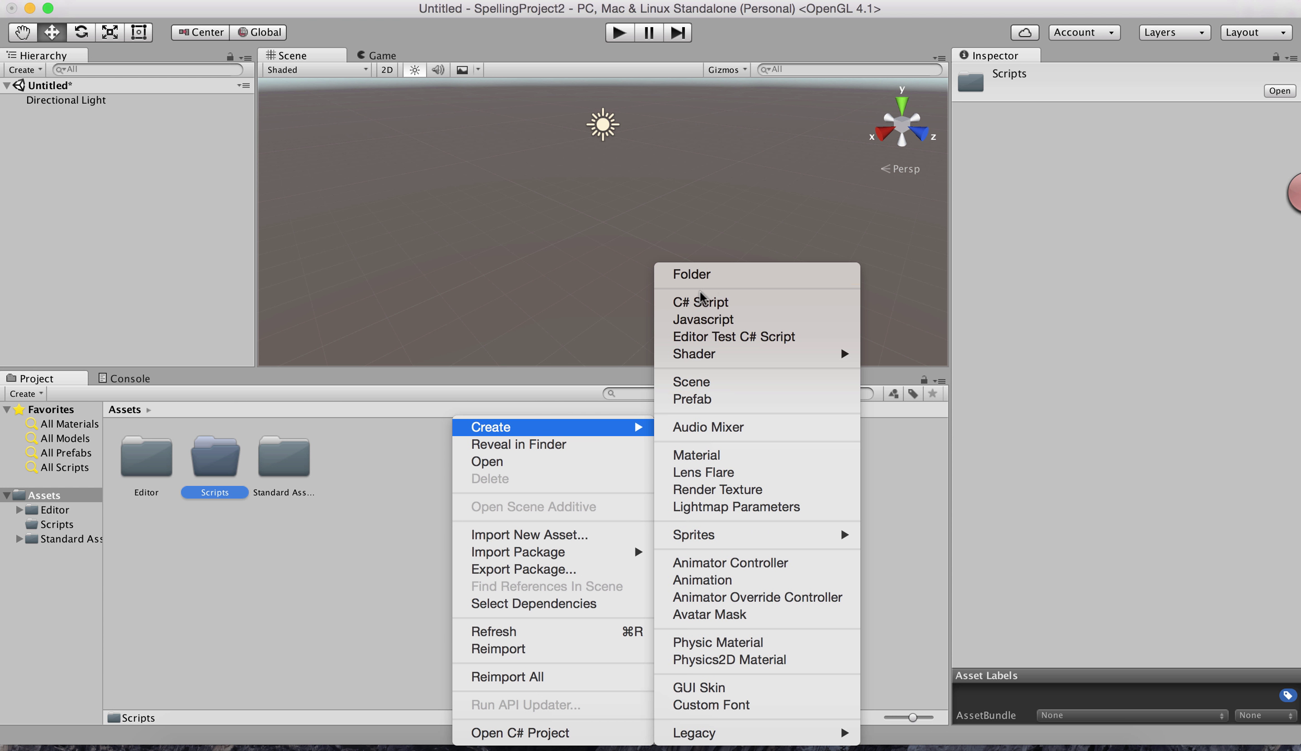
{"action": "left_click", "coordinate": [713, 275]}
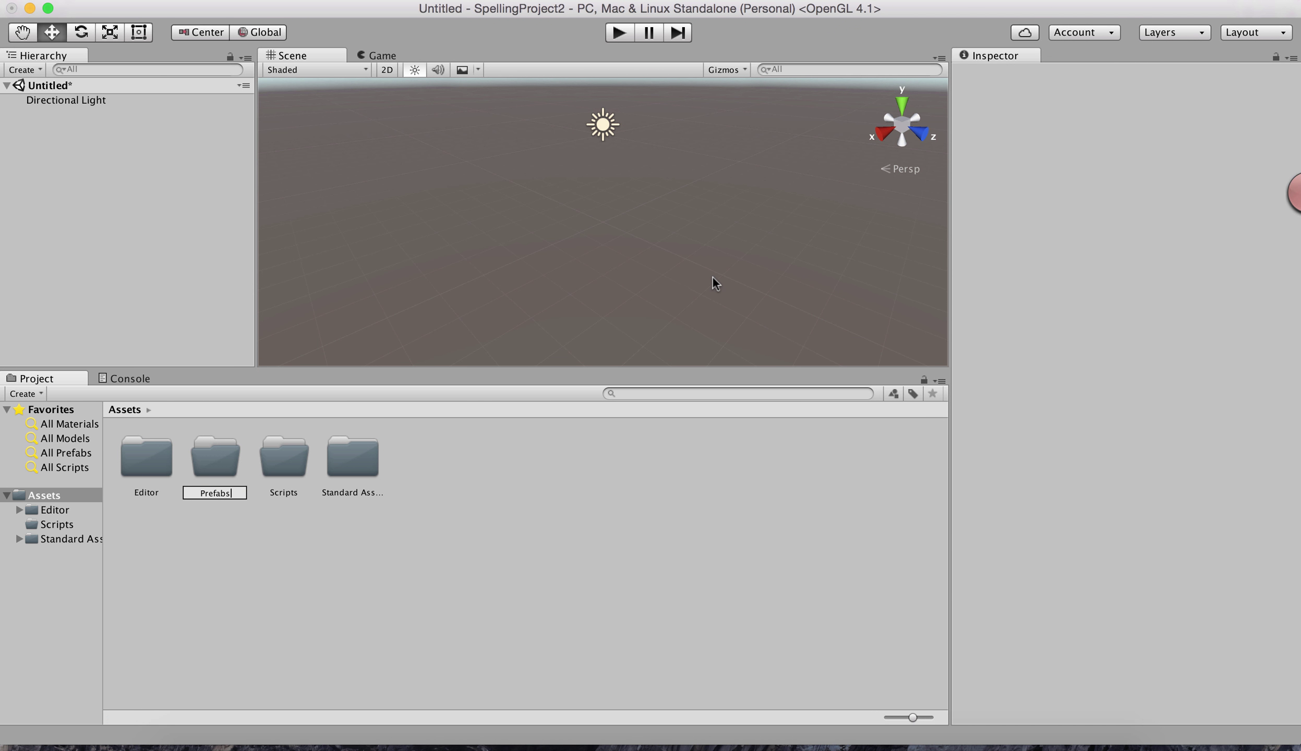
{"action": "type", "text": "Prefabs"}
{"action": "key", "text": "Return"}
Create a folder named Materials in the Assets folder.
{"action": "right_click", "coordinate": [378, 596]}
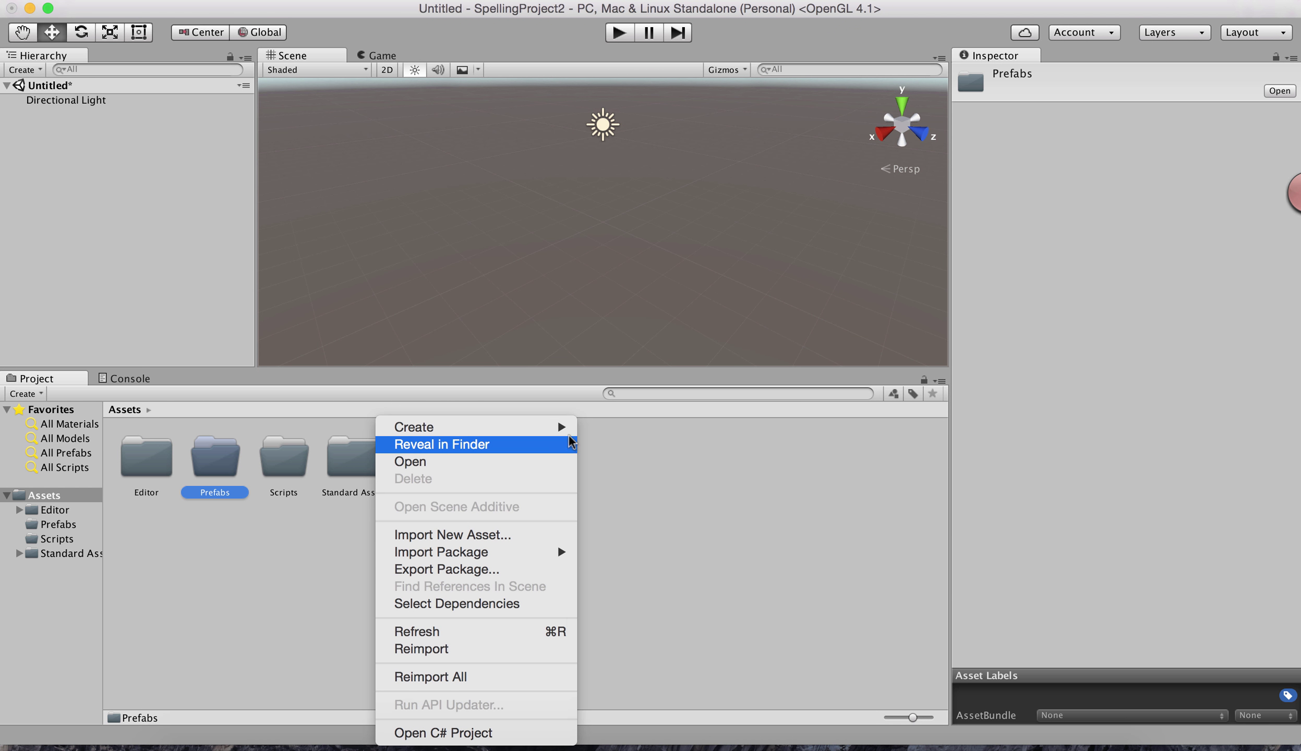
{"action": "mouse_move", "coordinate": [548, 427]}
{"action": "left_click", "coordinate": [667, 281]}
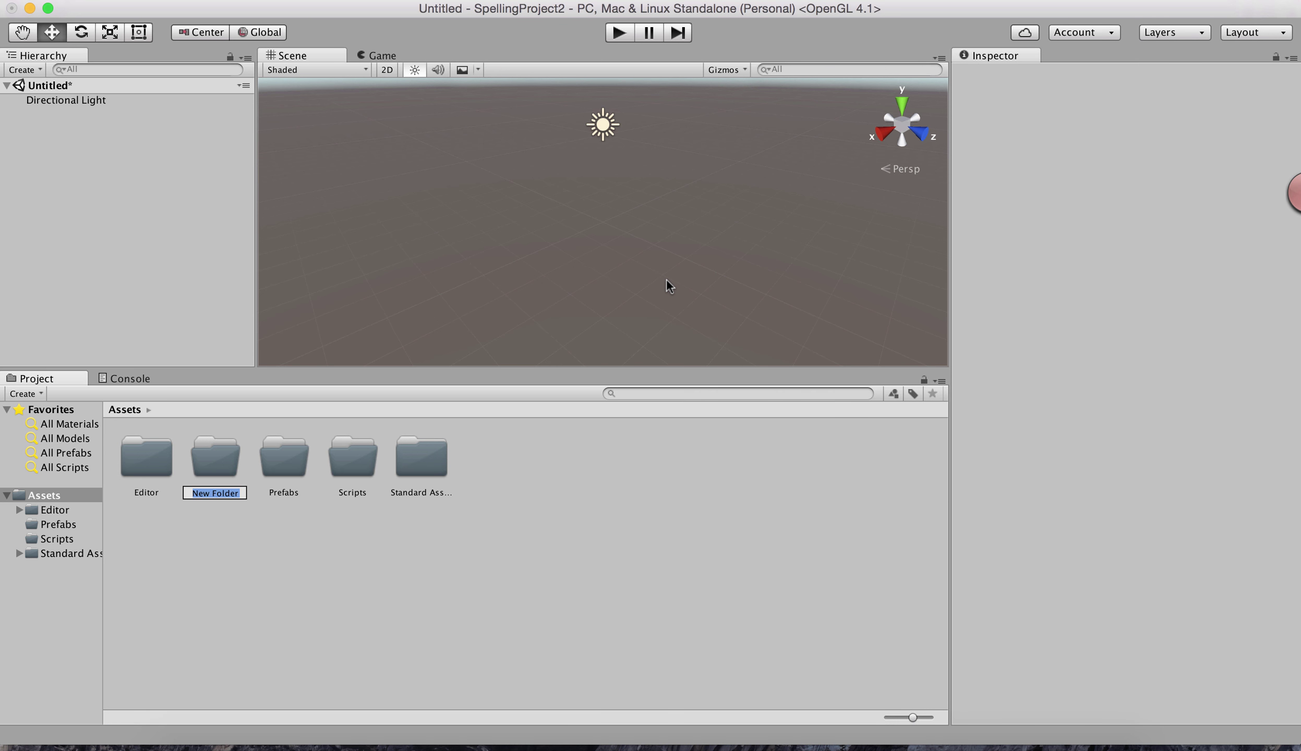
{"action": "type", "text": "Materials"}
{"action": "key", "text": "Return"}
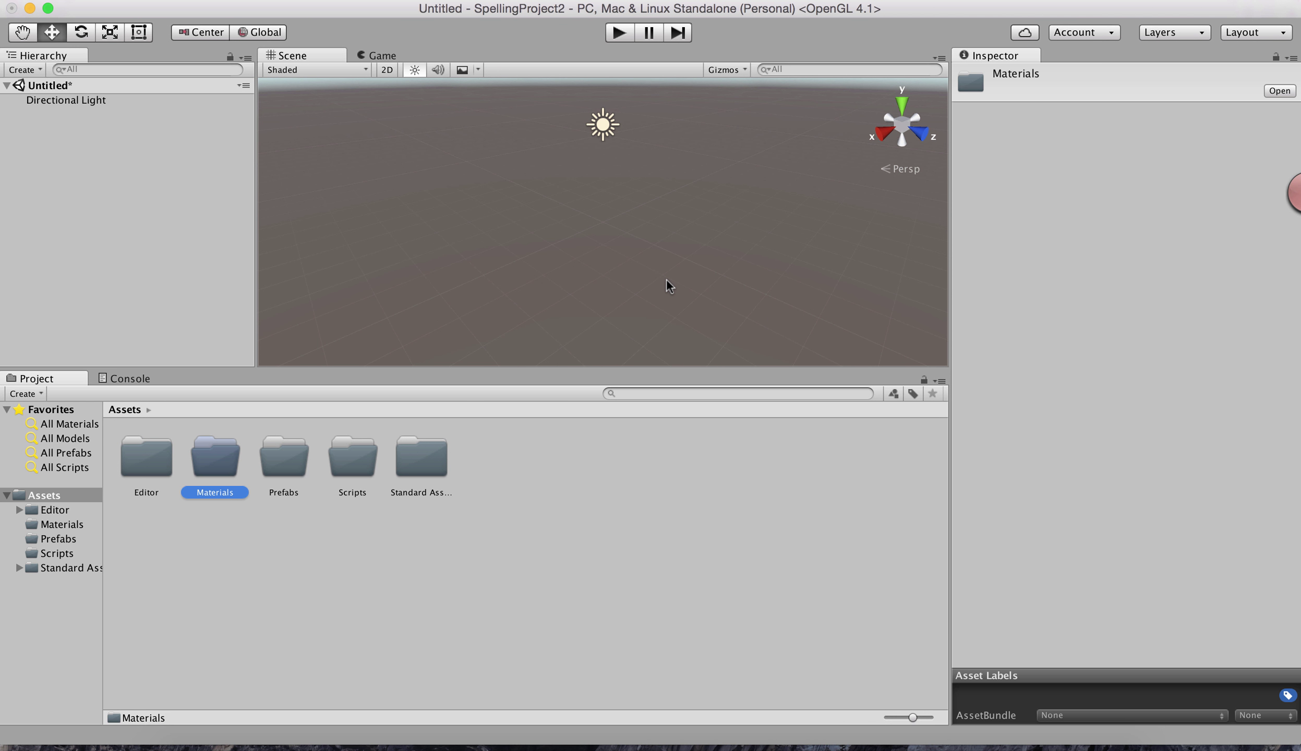
Create a folder named Alphabets in the Assets folder.
{"action": "right_click", "coordinate": [550, 457]}
{"action": "mouse_move", "coordinate": [631, 432]}
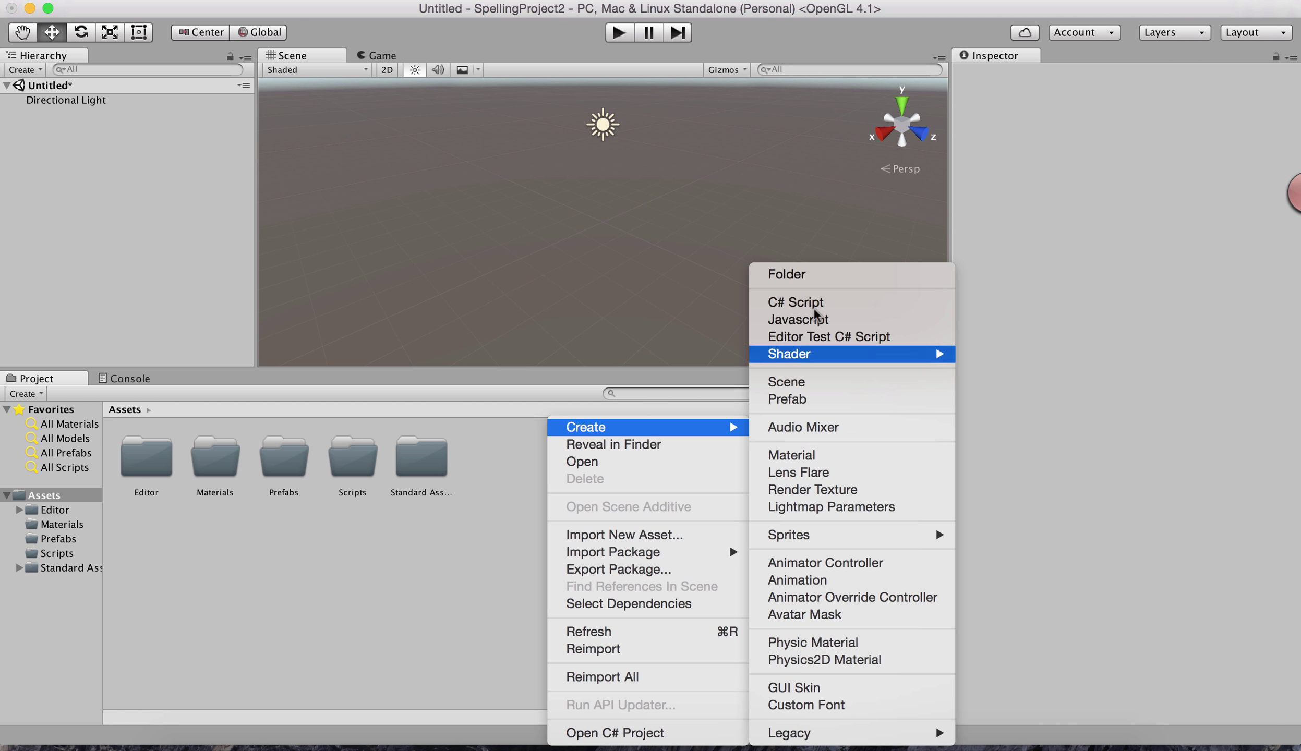
{"action": "left_click", "coordinate": [827, 276]}
{"action": "type", "text": "Alphabets"}
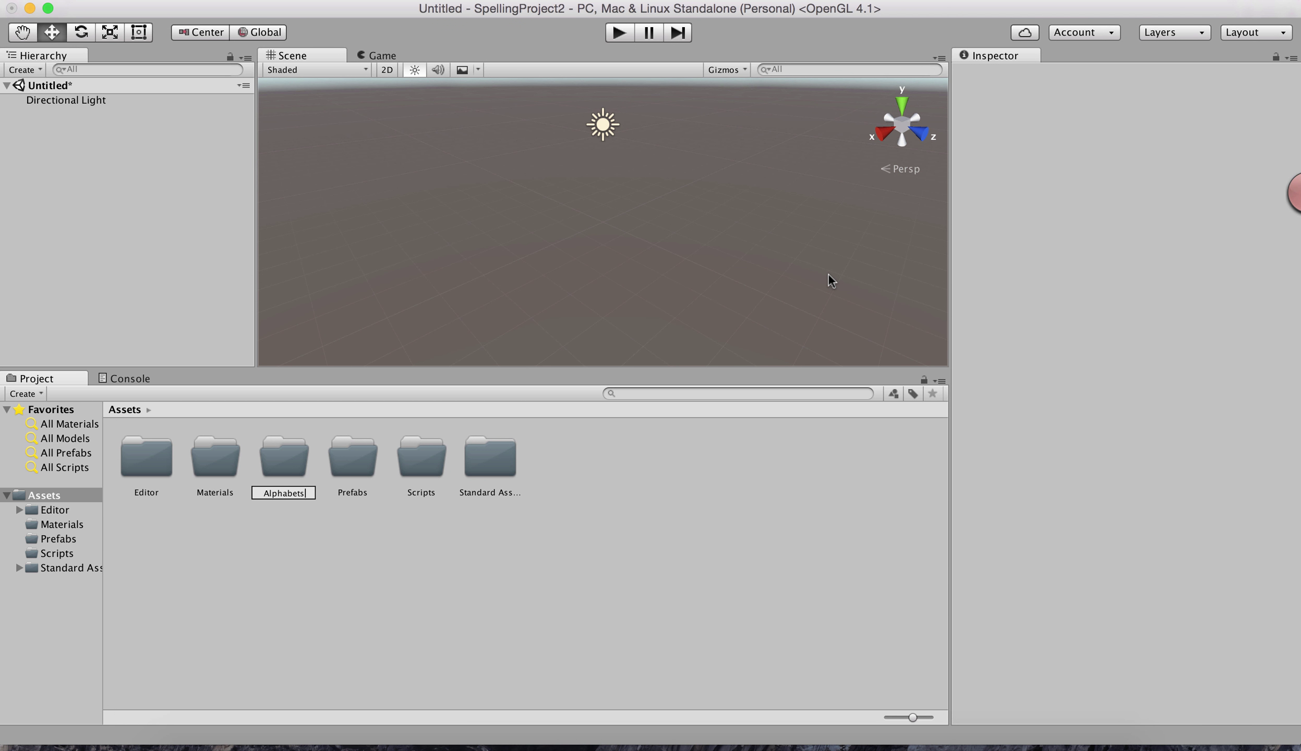
{"action": "key", "text": "Return"}
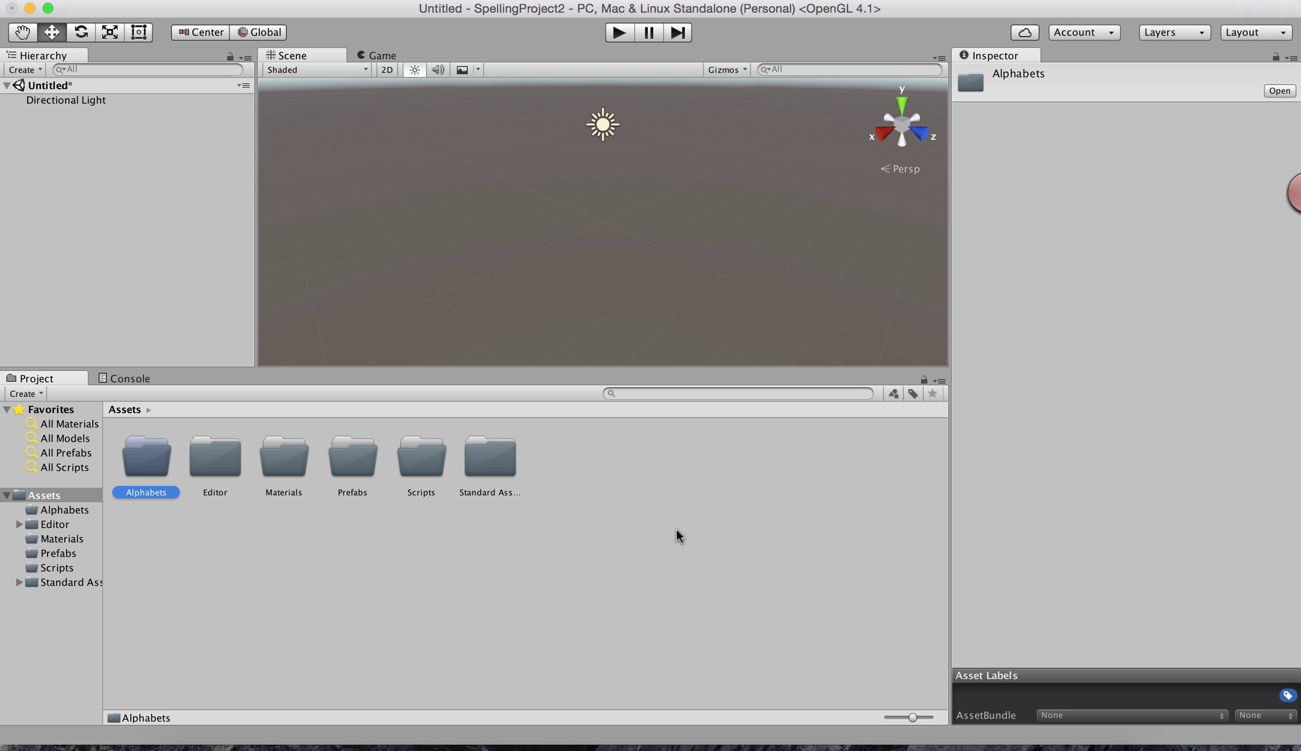
{"action": "left_click", "coordinate": [676, 552]}
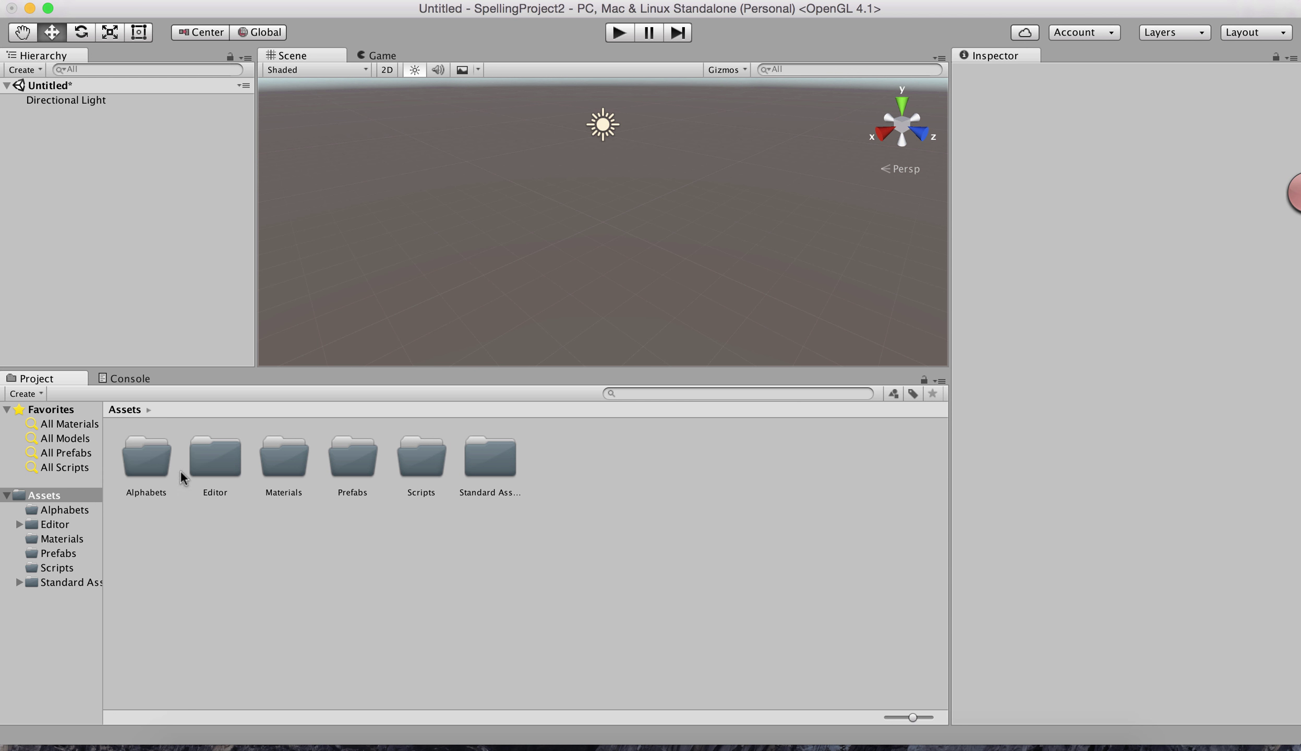
Import the 26 letter images from the original SpellingProject's Alphabets folder into the new Alphabets asset folder.
{"action": "double_click", "coordinate": [158, 465]}
{"action": "left_click", "coordinate": [187, 747]}
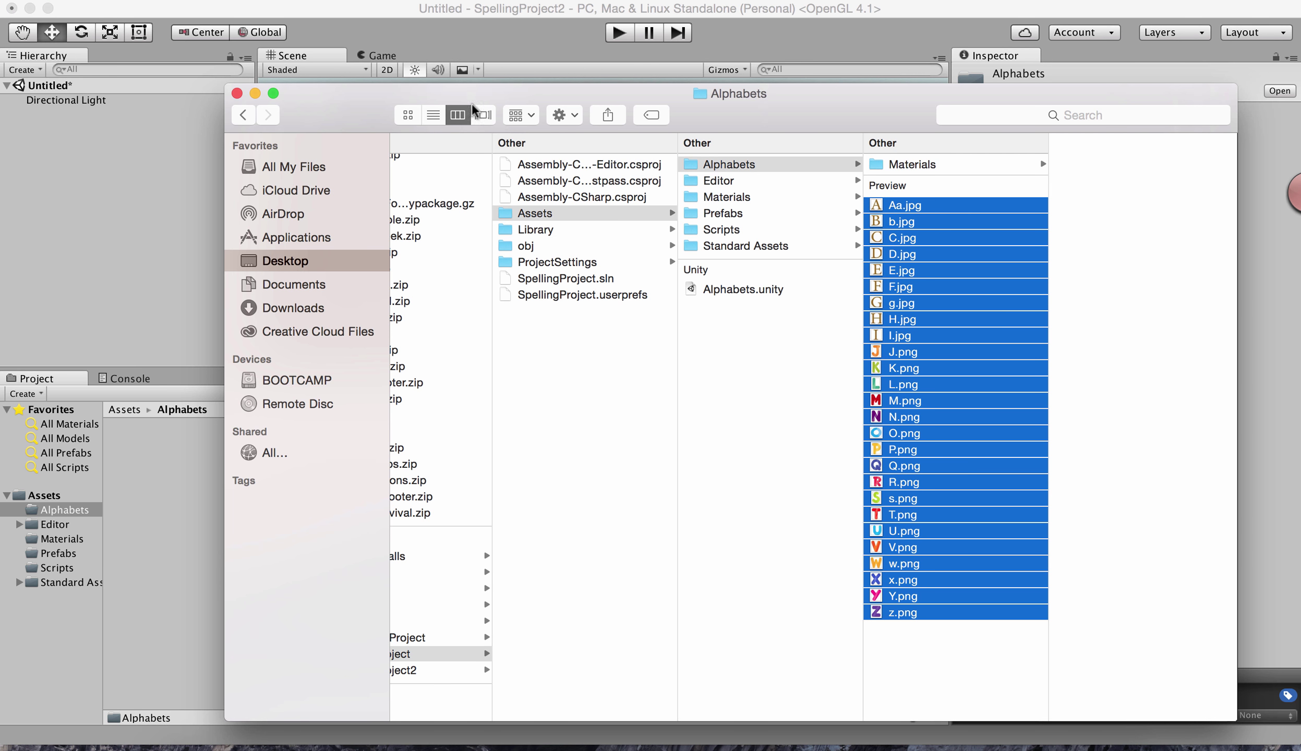
{"action": "left_click_drag", "start_coordinate": [347, 113], "coordinate": [655, 43]}
{"action": "left_click_drag", "start_coordinate": [1212, 335], "coordinate": [335, 544]}
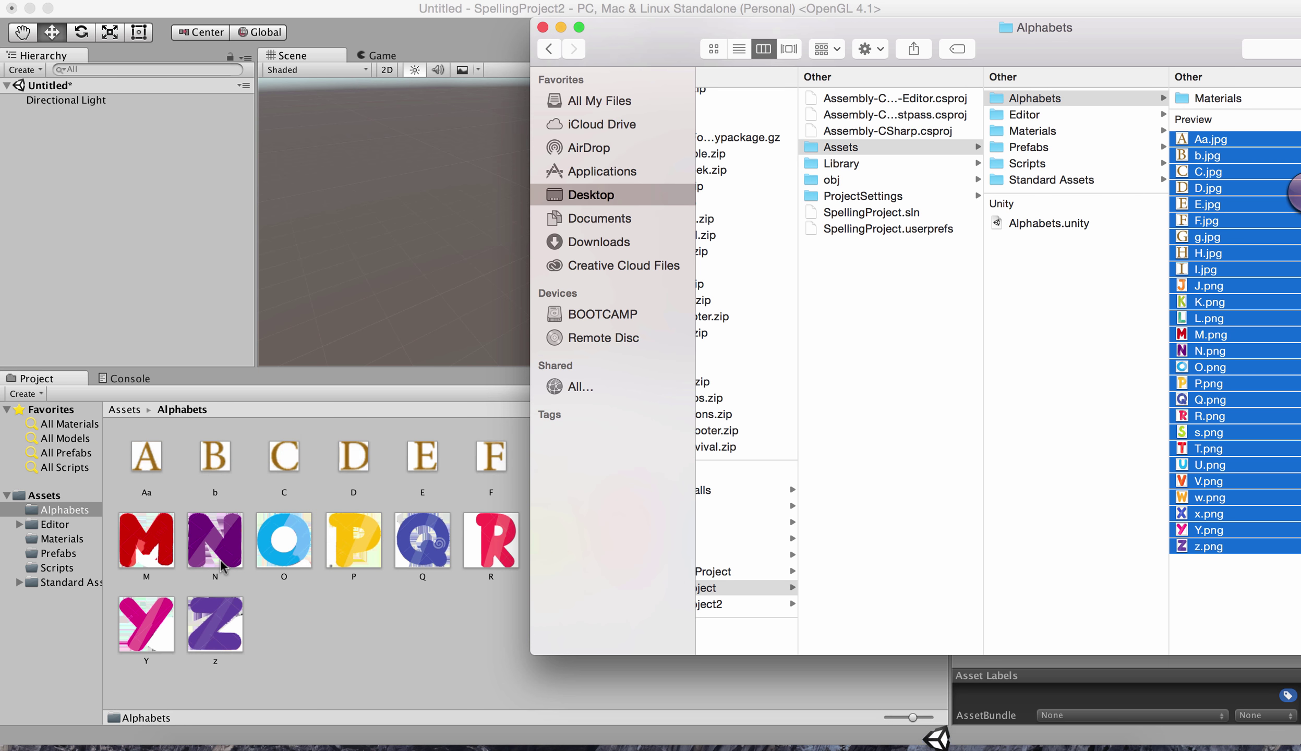
{"action": "left_click", "coordinate": [339, 607]}
Add a cube to the scene and set its scale to 1.5 on X, Y and Z.
{"action": "right_click", "coordinate": [98, 195]}
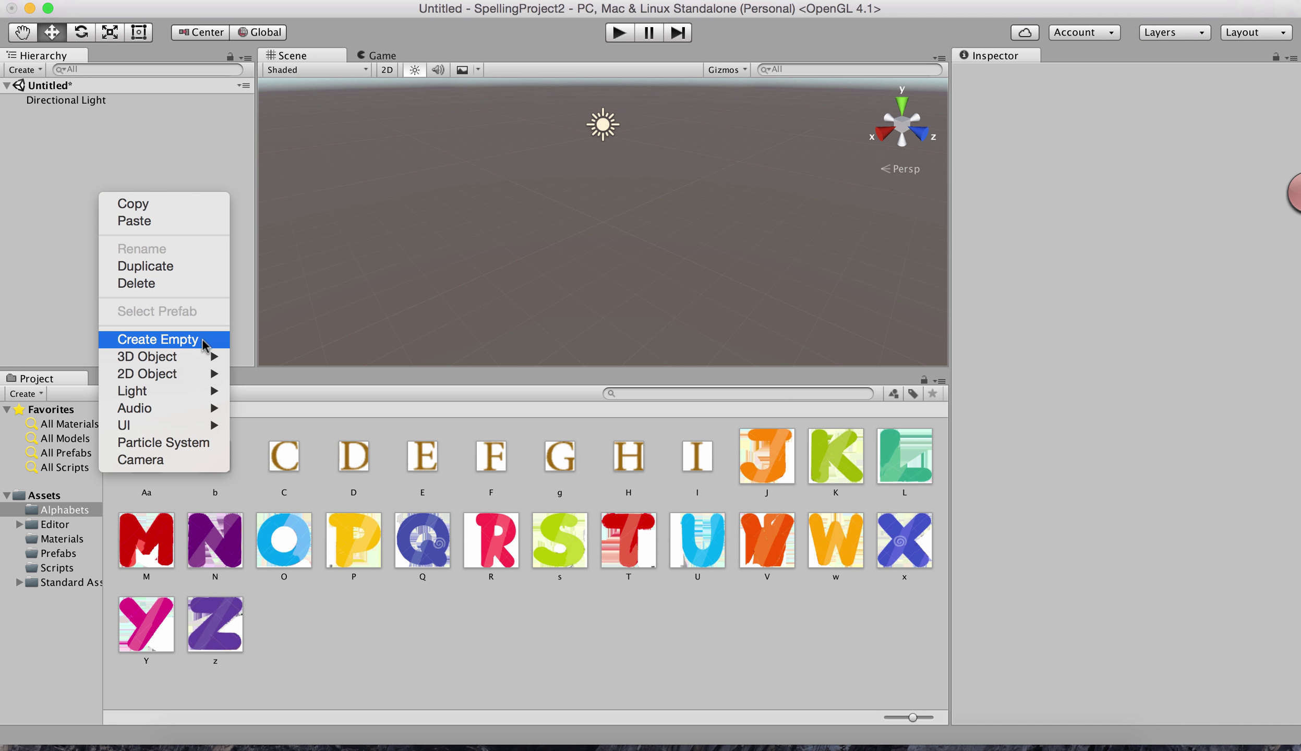
{"action": "mouse_move", "coordinate": [194, 359]}
{"action": "left_click", "coordinate": [255, 362]}
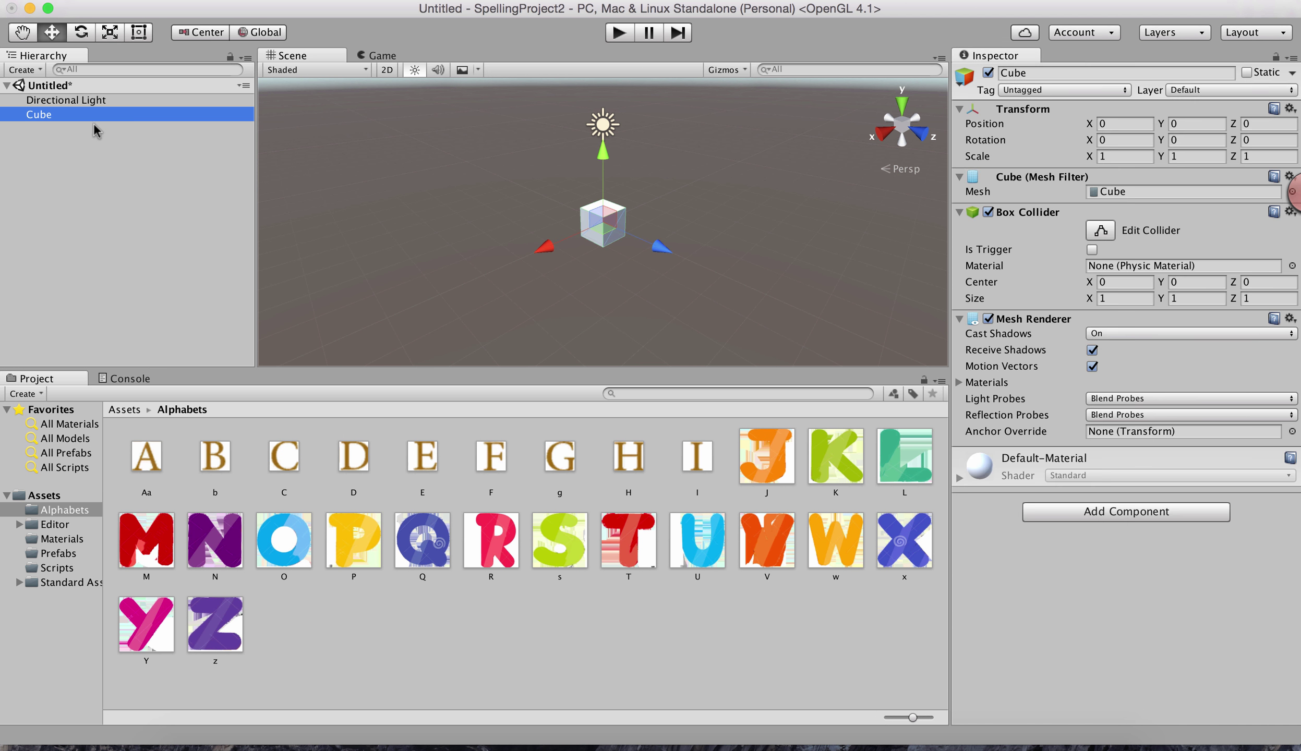
{"action": "left_click", "coordinate": [1112, 156]}
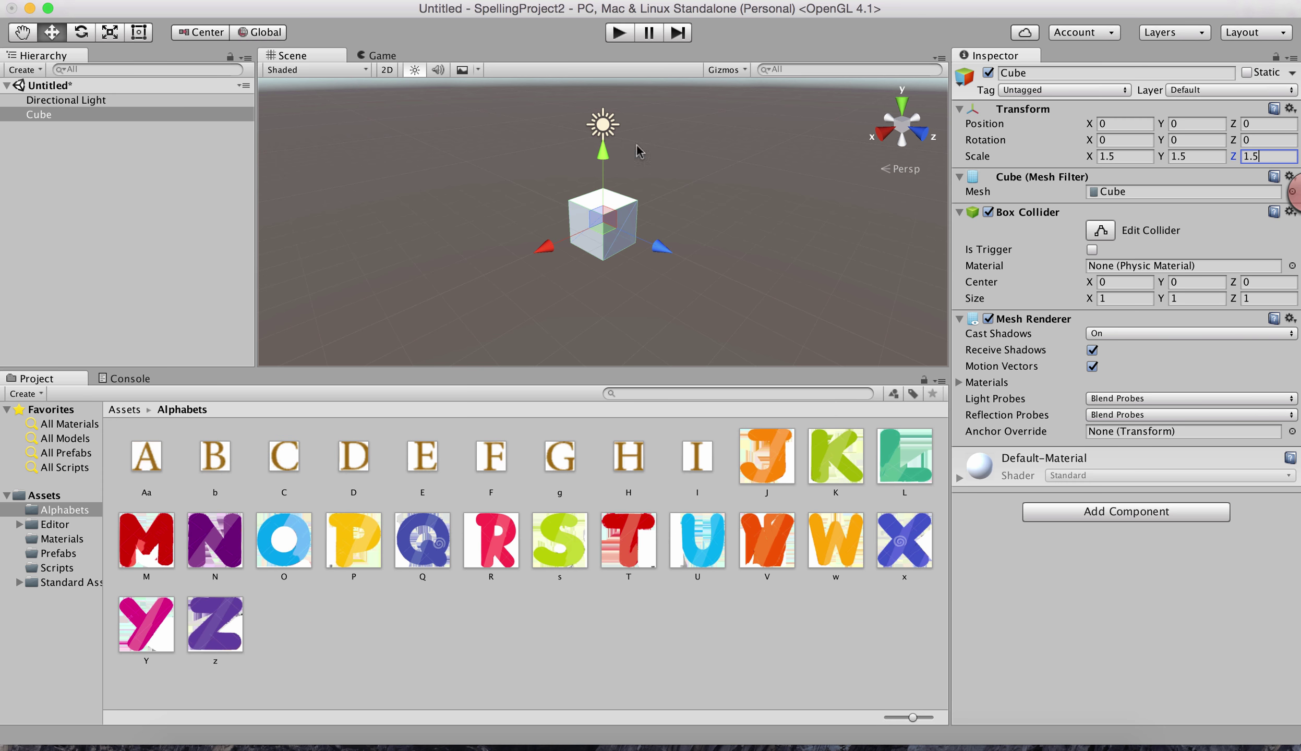
Add a physics Rigidbody component to the cube.
{"action": "left_click", "coordinate": [69, 114]}
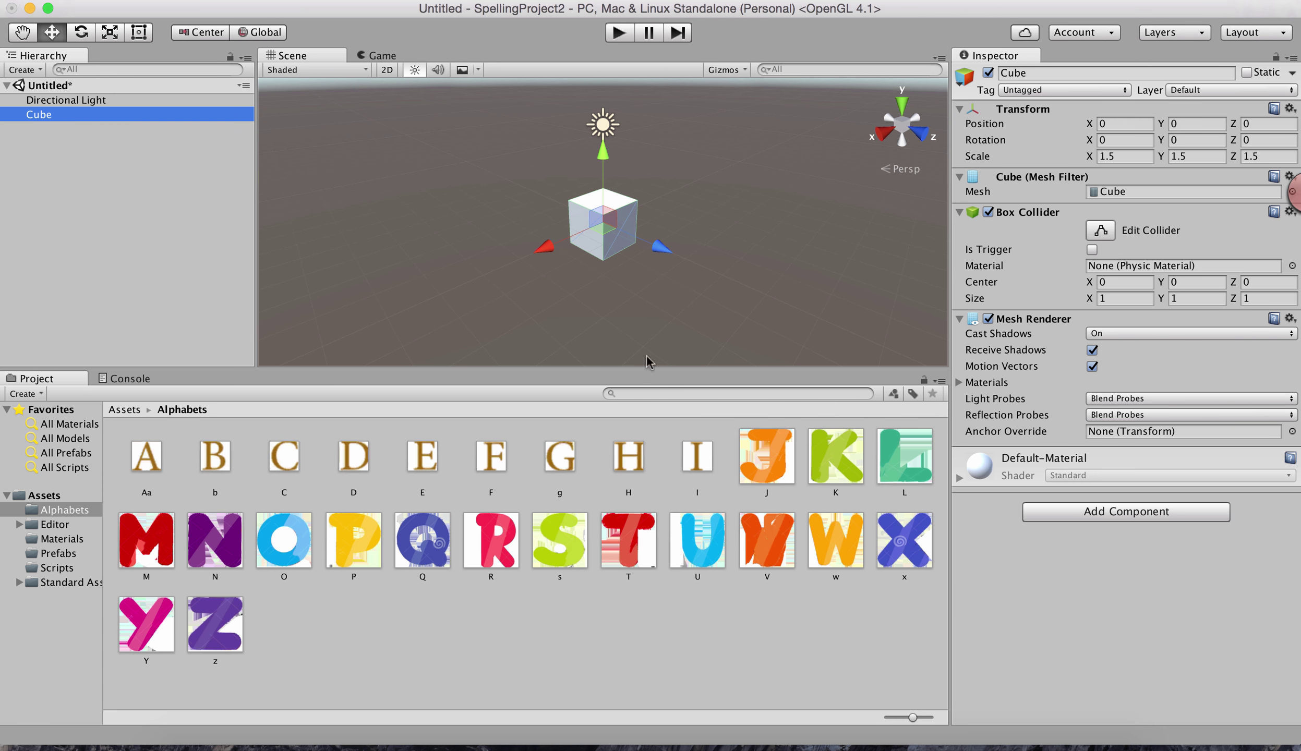
{"action": "left_click", "coordinate": [1032, 517]}
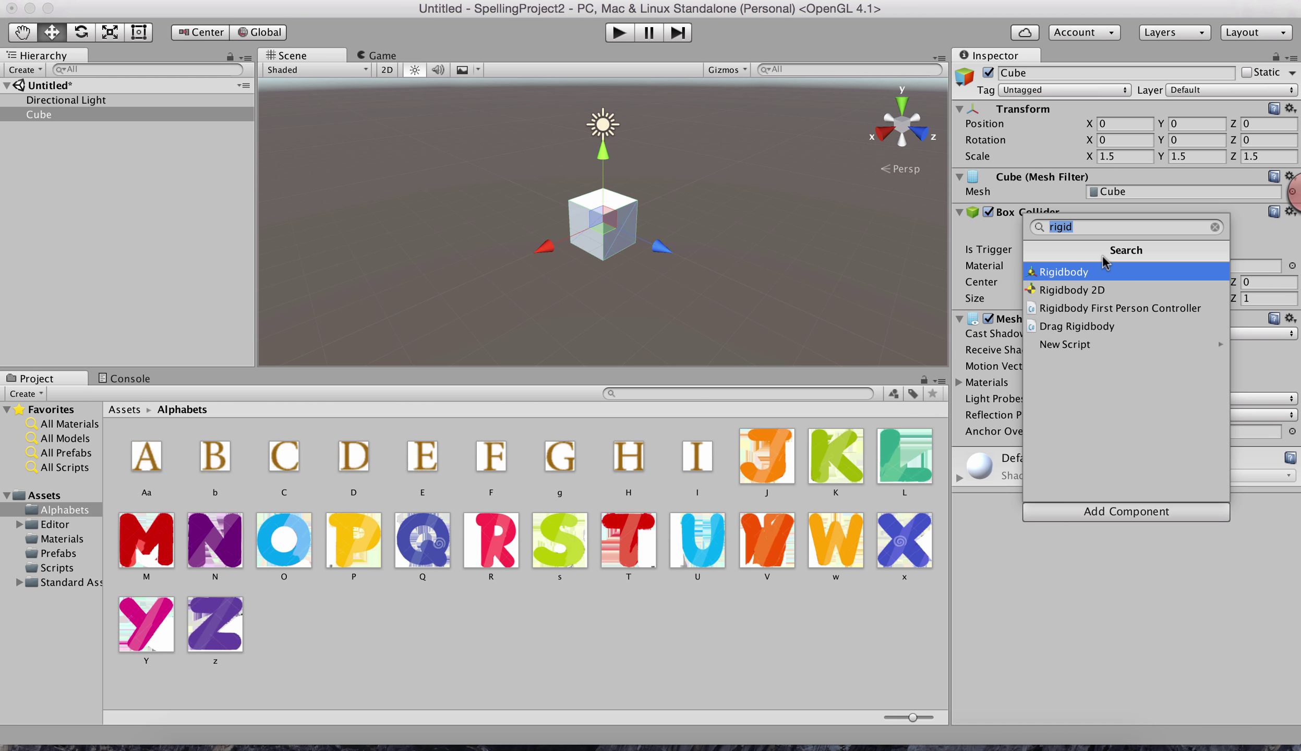
{"action": "key", "text": "BackSpace"}
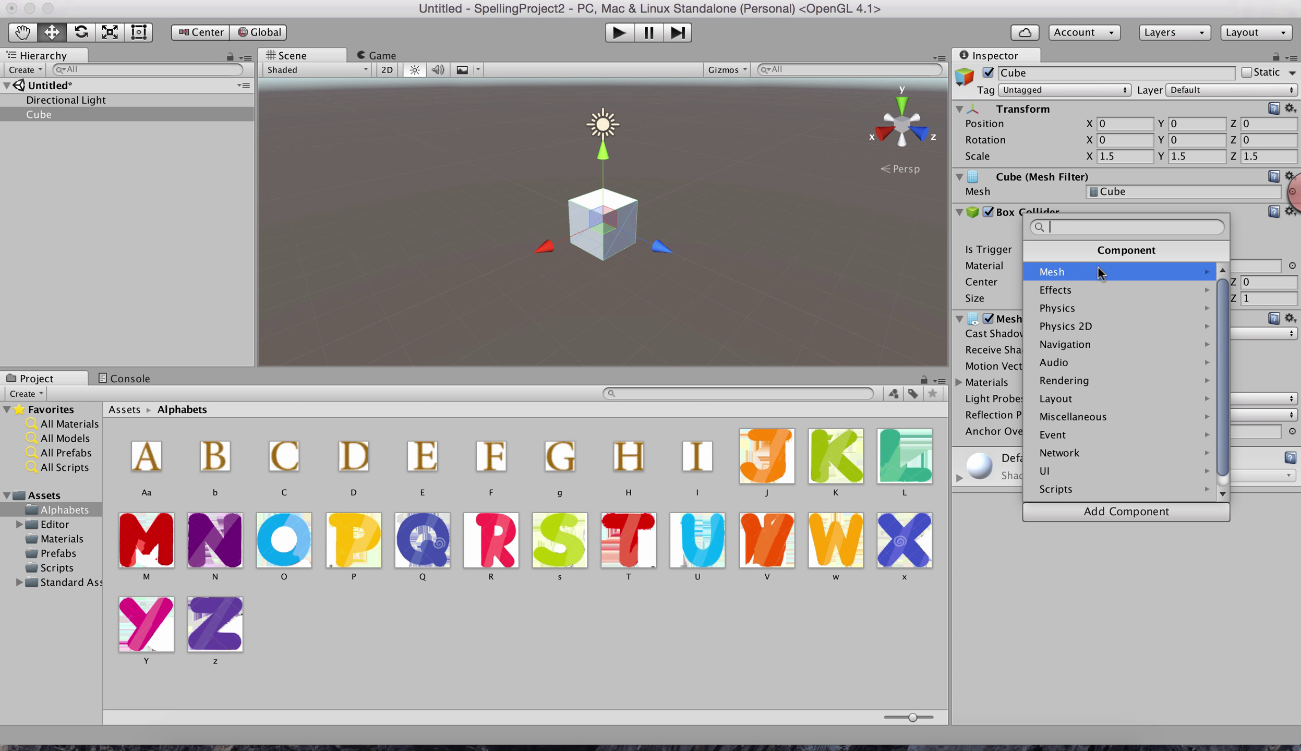
{"action": "left_click", "coordinate": [1093, 309]}
{"action": "left_click", "coordinate": [1086, 274]}
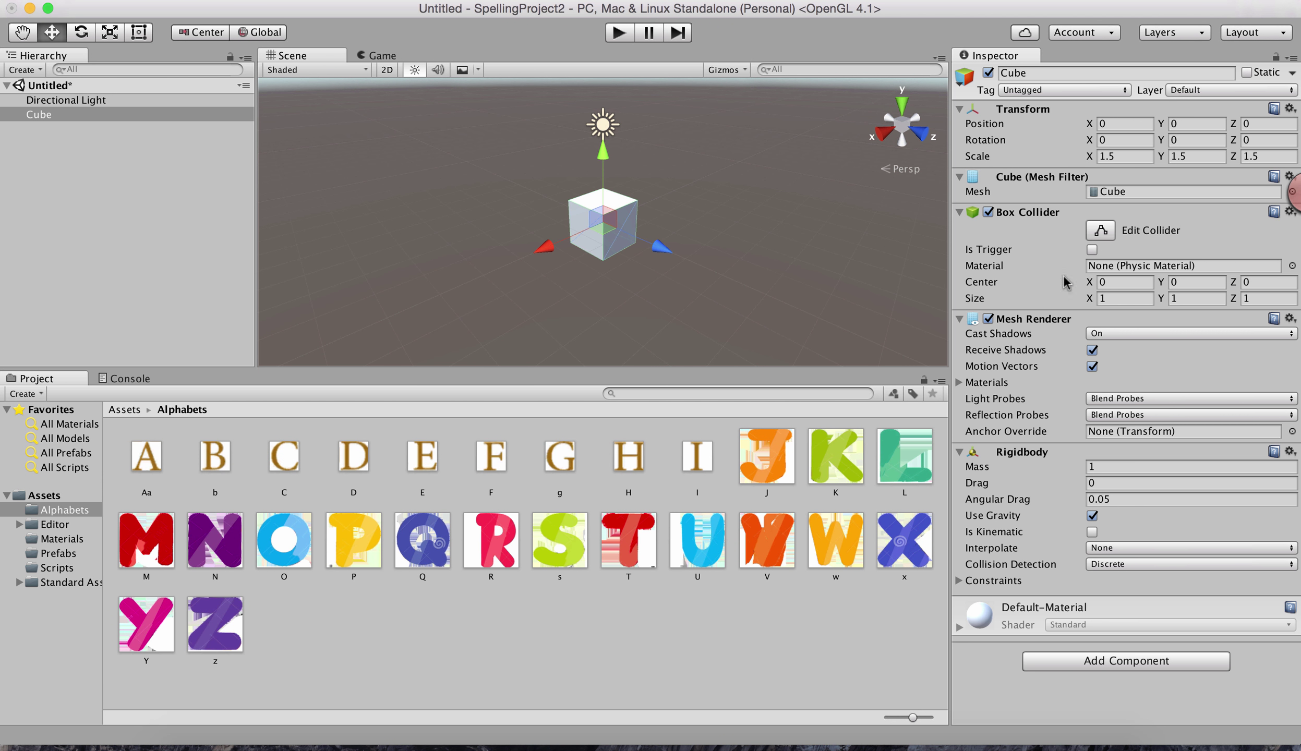
Rename the cube as A.
{"action": "left_click", "coordinate": [125, 143]}
{"action": "left_click", "coordinate": [98, 112]}
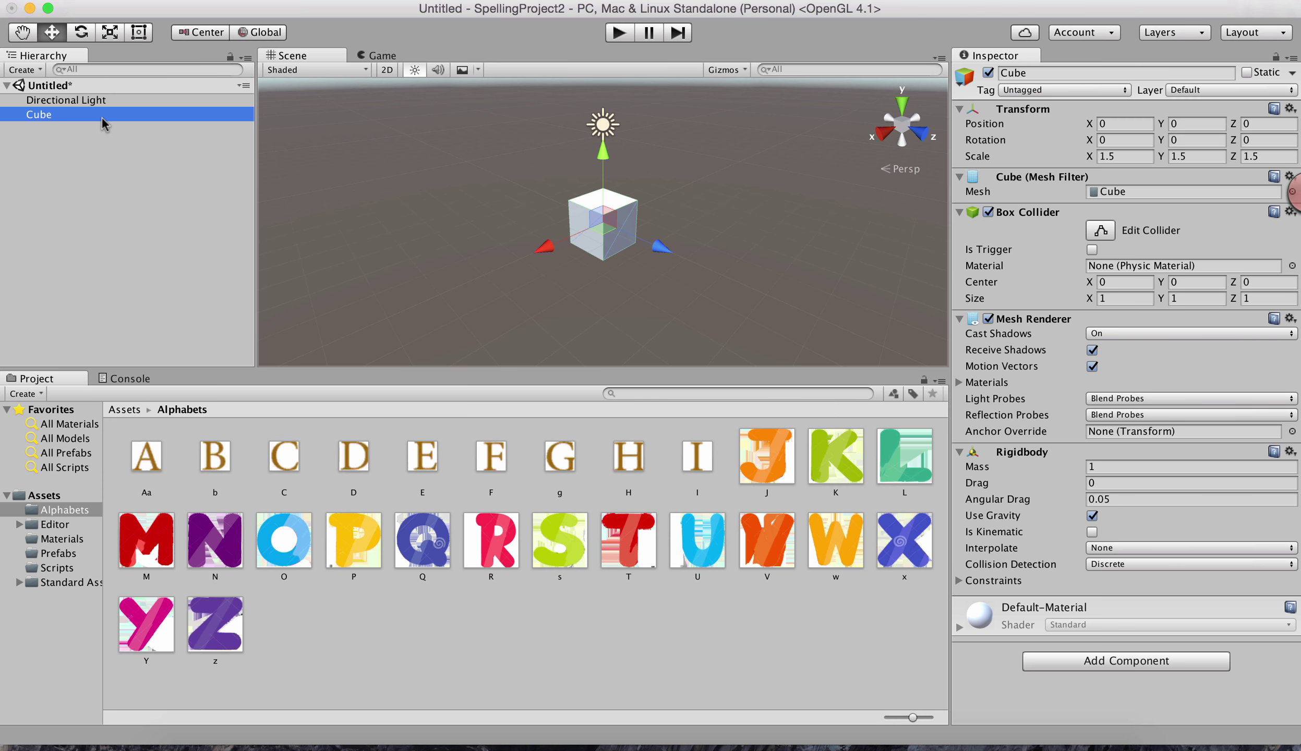
{"action": "left_click", "coordinate": [103, 117]}
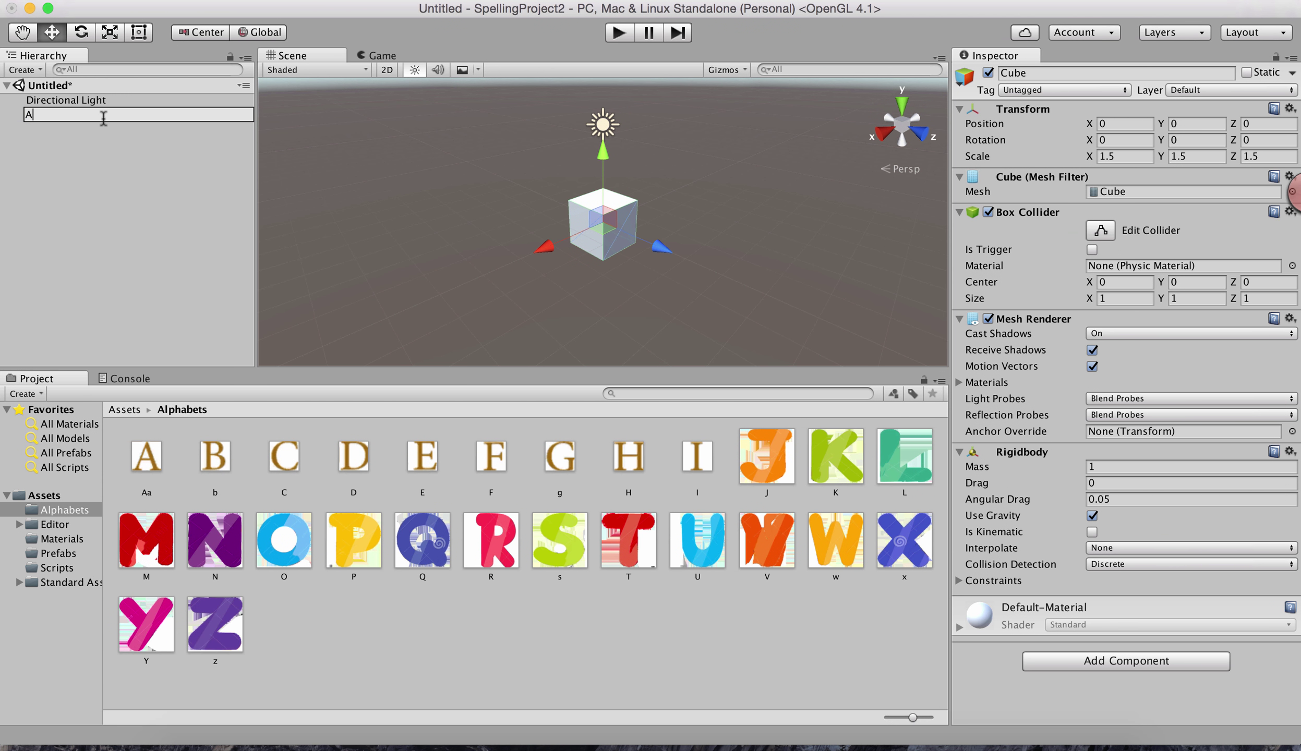
{"action": "key", "text": "Return"}
{"action": "left_click", "coordinate": [69, 154]}
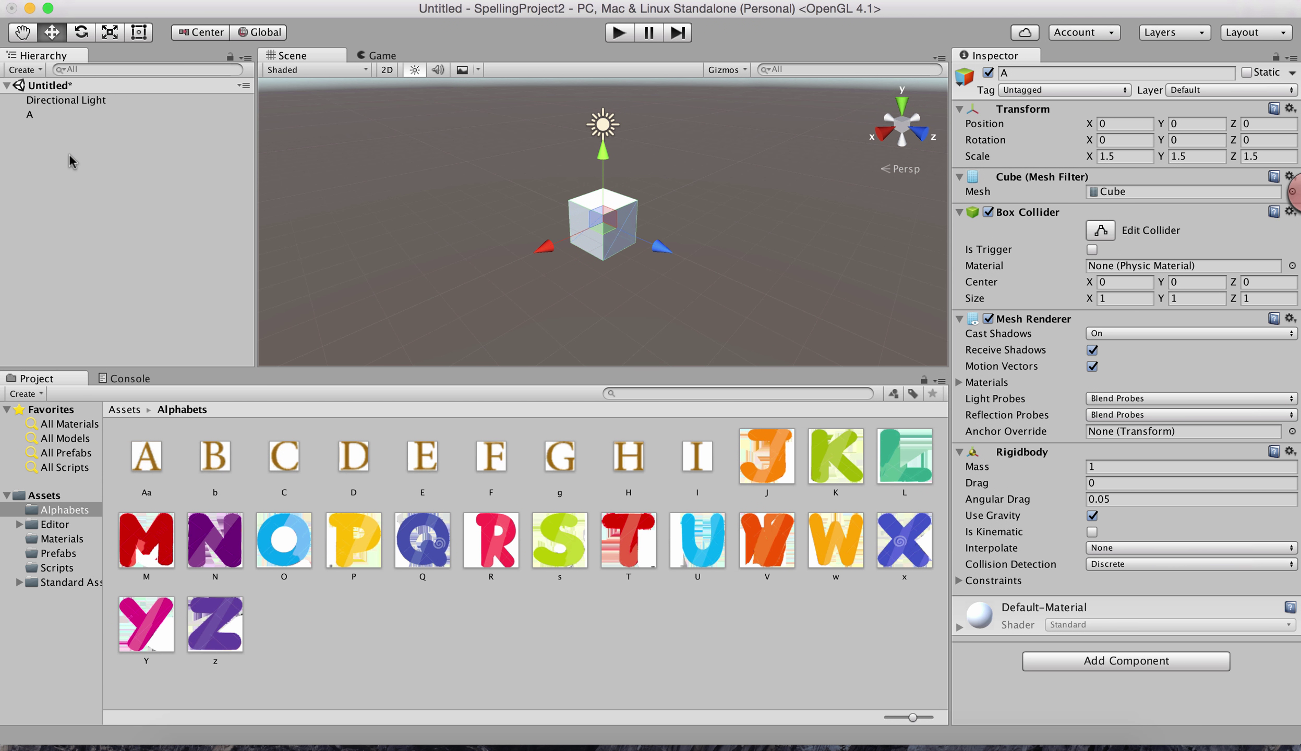
Duplicate cube A 25 times so there is one cube for each letter of the alphabet.
{"action": "left_click", "coordinate": [35, 112]}
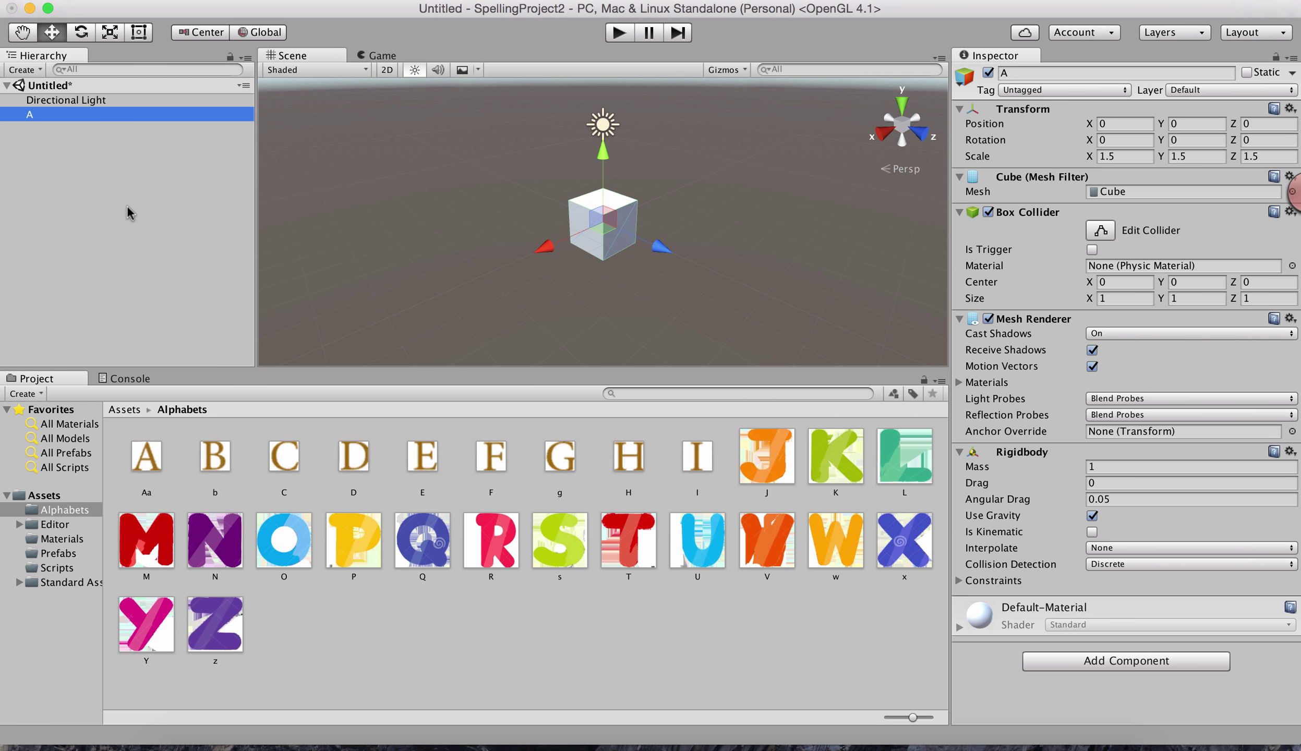
{"action": "key", "text": "super+d"}
{"action": "key", "text": "super+d"}
{"action": "key", "text": "super+d"}
{"action": "key", "text": "super+d"}
{"action": "key", "text": "super+d"}
{"action": "key", "text": "super+d"}
{"action": "key", "text": "super+d"}
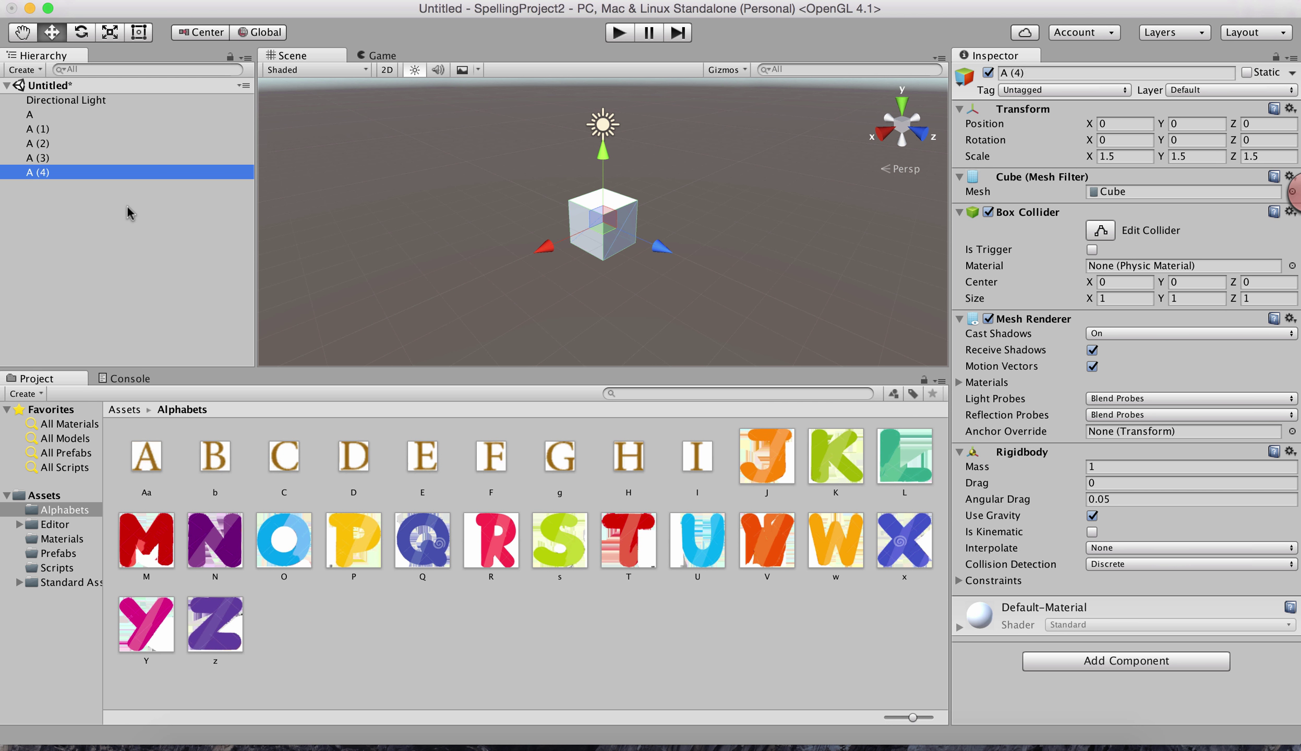
{"action": "key", "text": "super+d"}
{"action": "key", "text": "super+d"}
{"action": "key", "text": "super+d"}
{"action": "key", "text": "super+d"}
{"action": "key", "text": "super+d"}
{"action": "key", "text": "super+d"}
{"action": "key", "text": "super+d"}
{"action": "key", "text": "super+d"}
{"action": "key", "text": "super+d"}
{"action": "key", "text": "super+d"}
{"action": "key", "text": "super+d"}
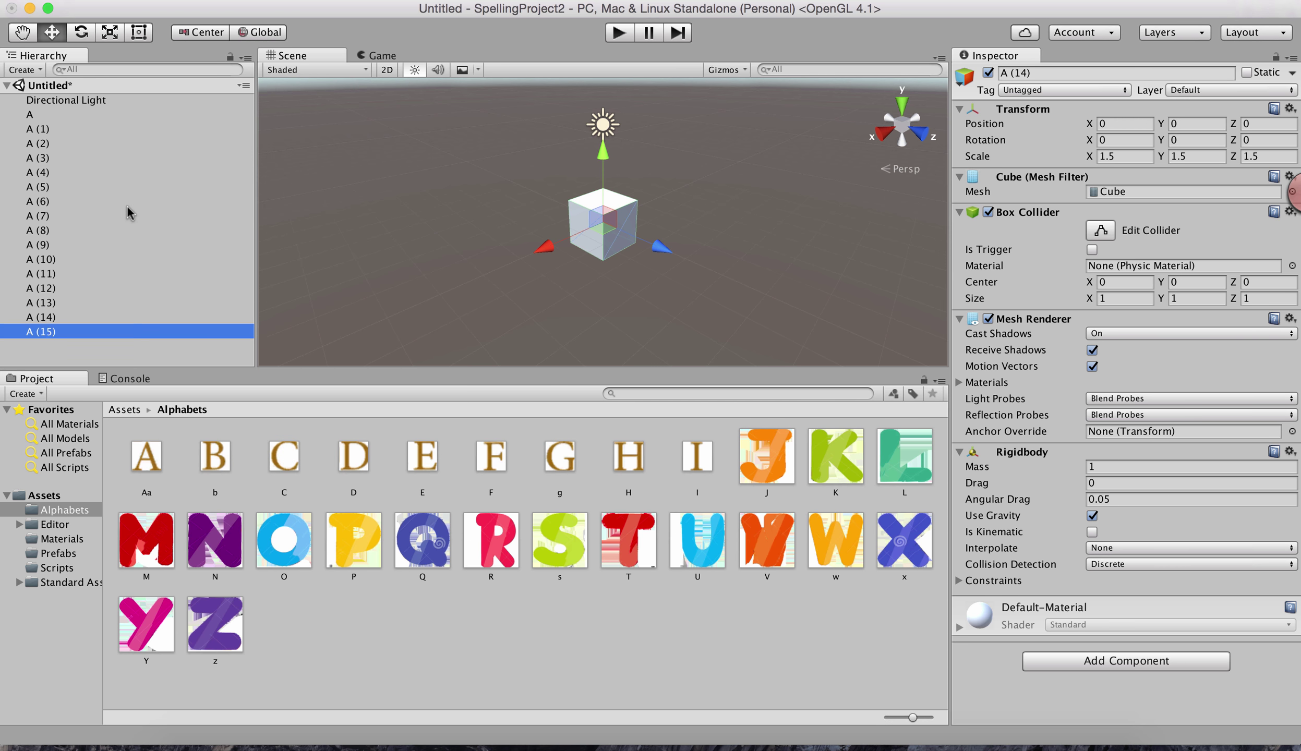
{"action": "key", "text": "super+d"}
{"action": "key", "text": "super+d"}
{"action": "key", "text": "super+d"}
{"action": "key", "text": "super+d"}
{"action": "key", "text": "super+d"}
{"action": "key", "text": "super+d"}
{"action": "key", "text": "super+d"}
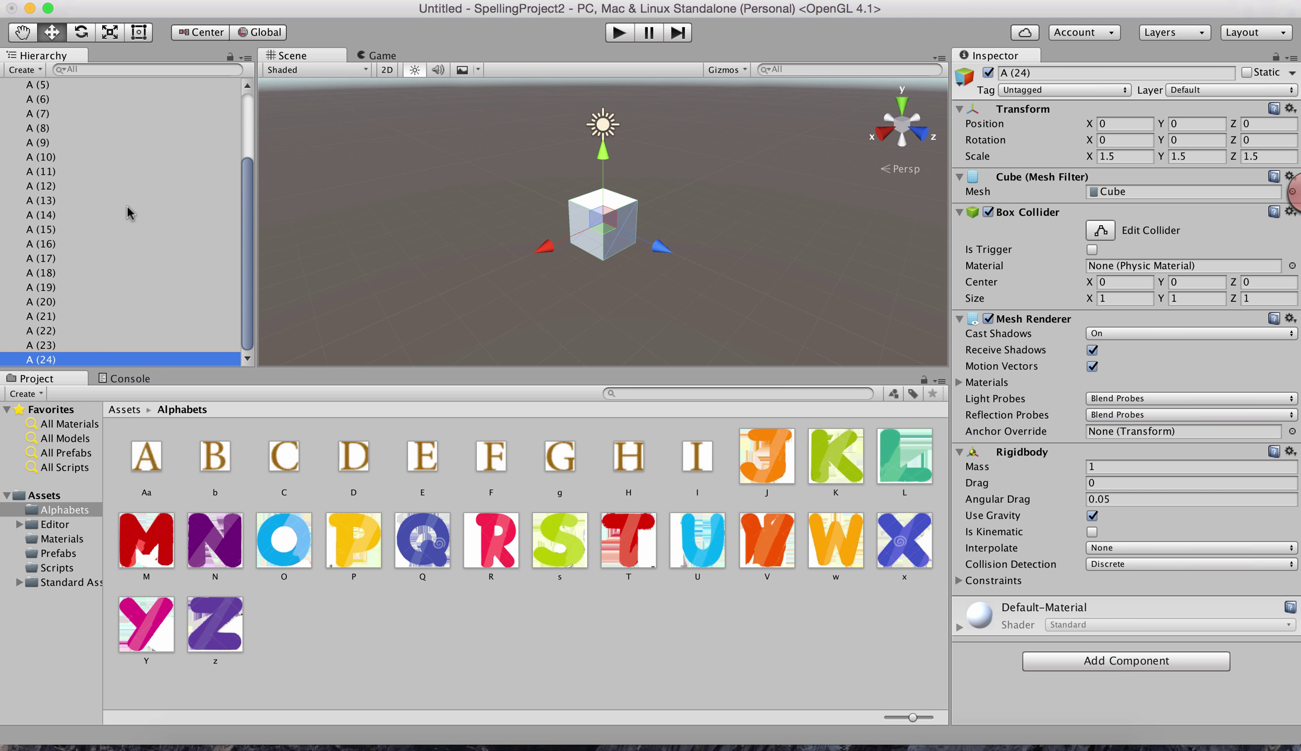
Save the scene as SpellingGame in the Assets folder.
{"action": "left_click", "coordinate": [102, 0]}
{"action": "left_click", "coordinate": [113, 54]}
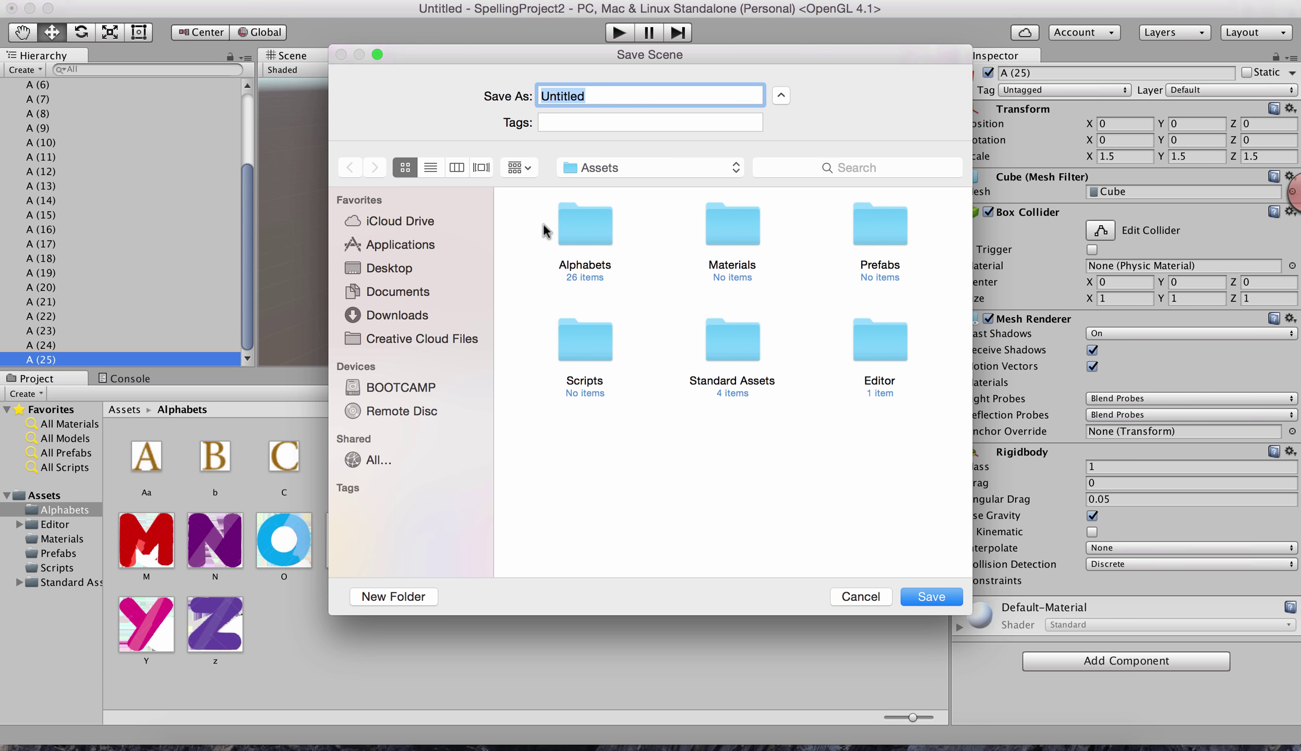
{"action": "type", "text": "S"}
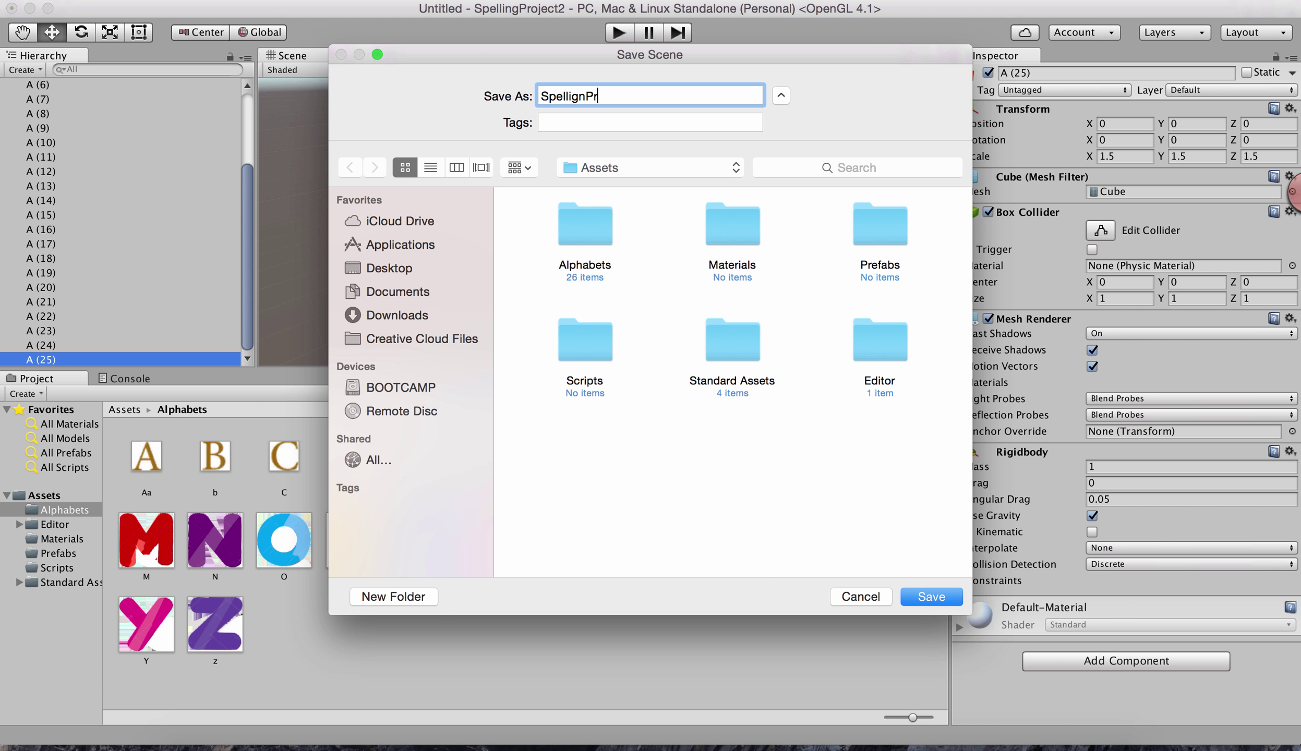
{"action": "type", "text": "pellingGame"}
{"action": "key", "text": "Return"}
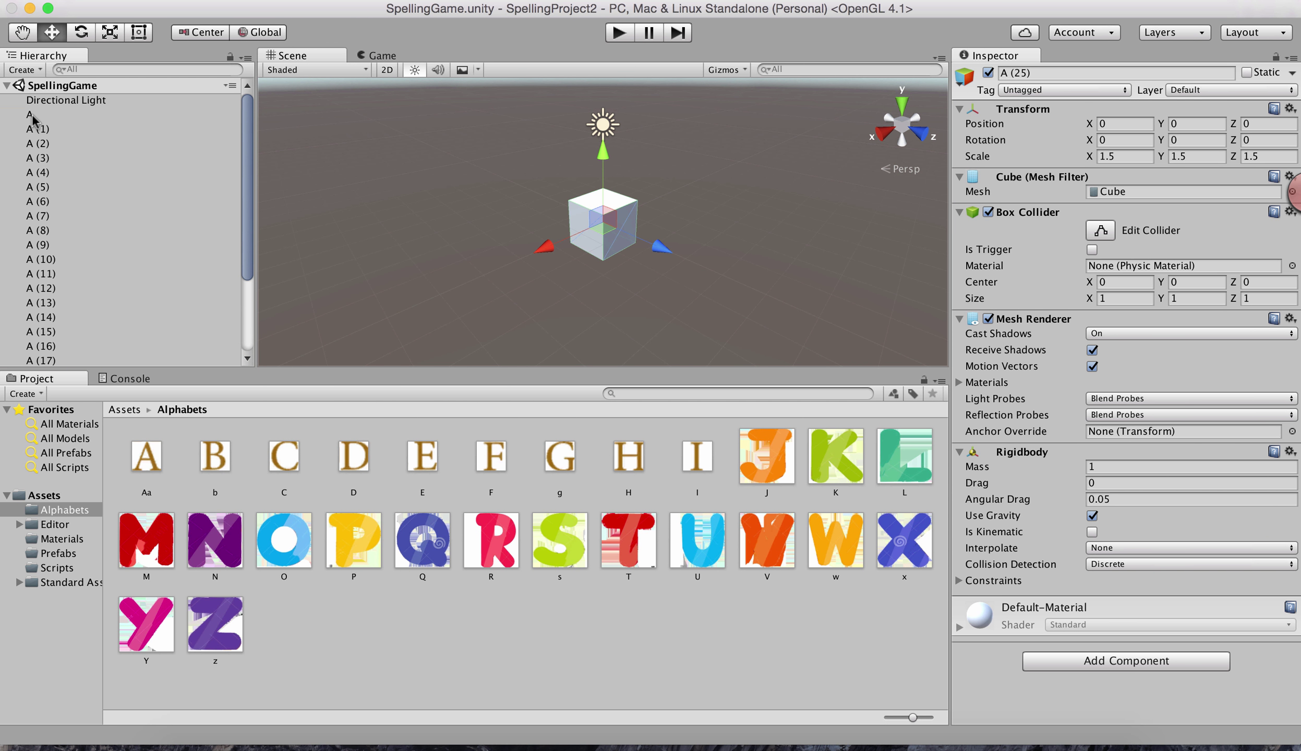
Rename the first three duplicate cubes, A (1) to A (3), as B, C and D.
{"action": "left_click", "coordinate": [31, 114]}
{"action": "left_click", "coordinate": [43, 130]}
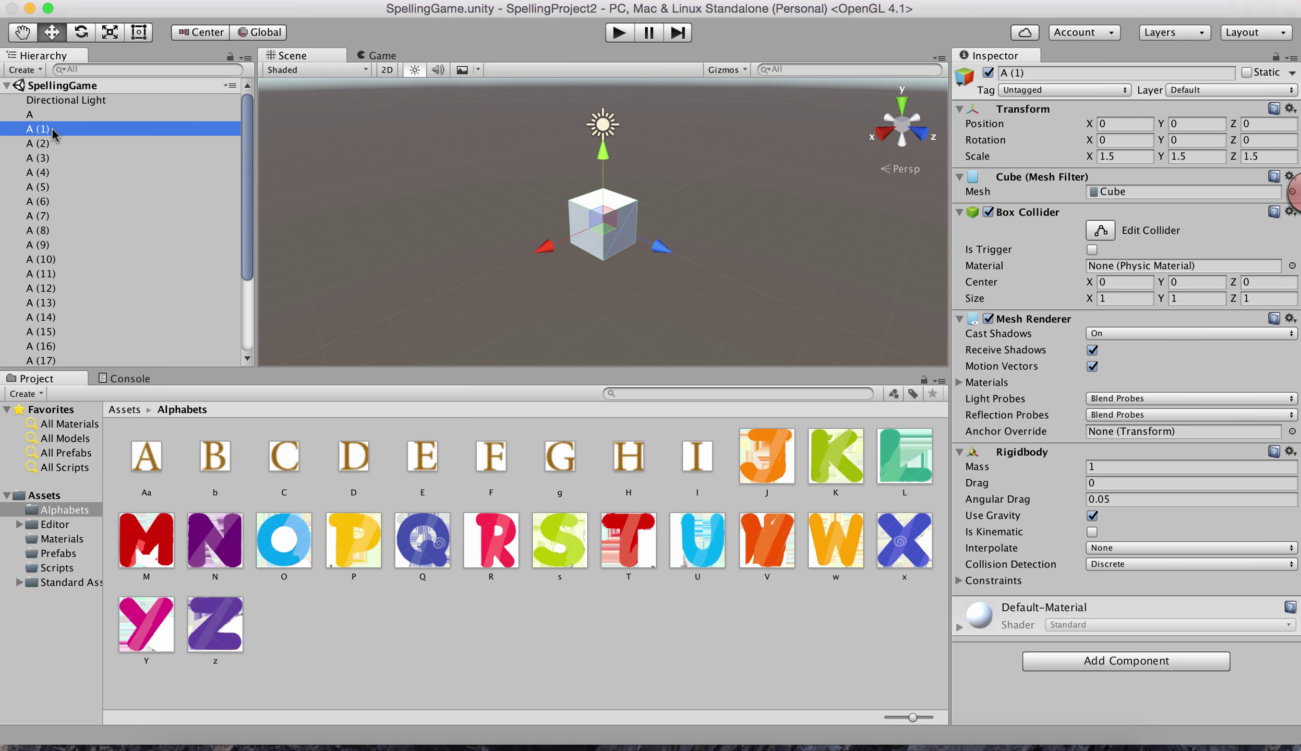
{"action": "key", "text": "Return"}
{"action": "type", "text": "B"}
{"action": "key", "text": "Return"}
{"action": "left_click", "coordinate": [52, 145]}
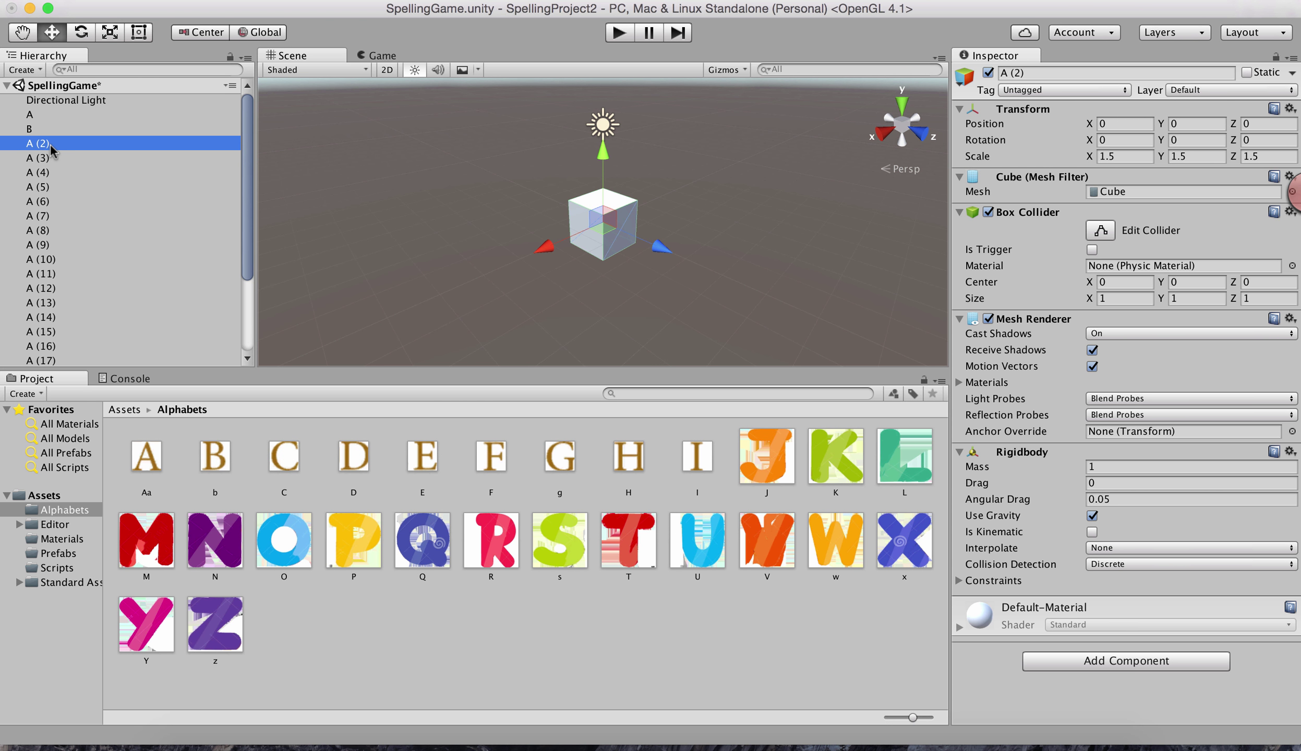
{"action": "key", "text": "Return"}
{"action": "type", "text": "C"}
{"action": "key", "text": "Return"}
{"action": "left_click", "coordinate": [72, 160]}
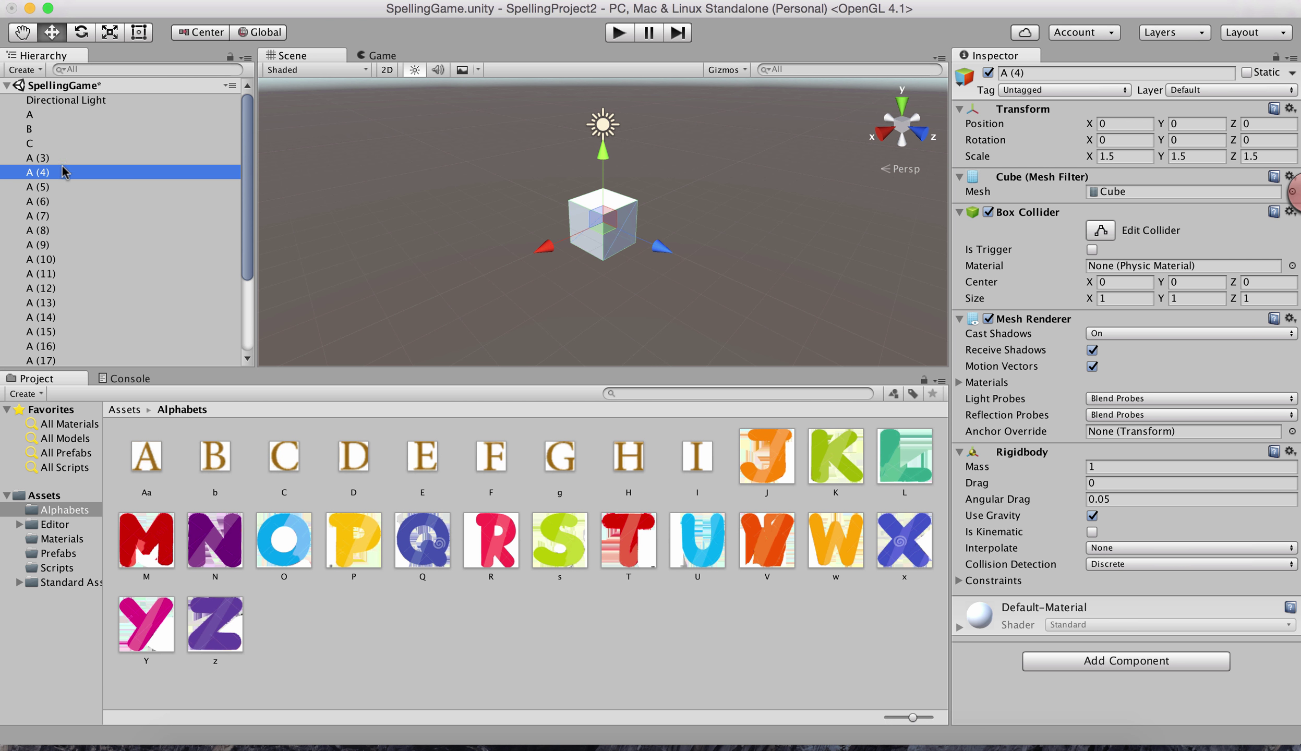
{"action": "key", "text": "Return"}
{"action": "type", "text": "D"}
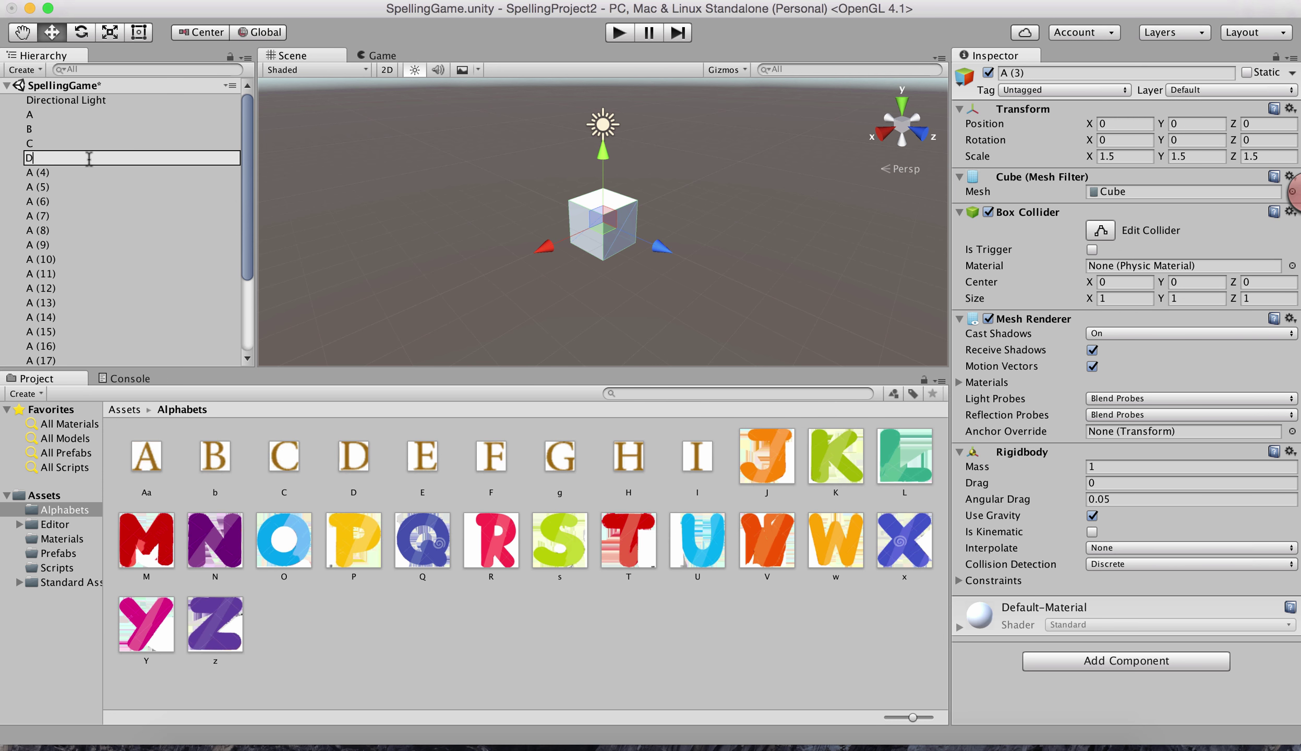
{"action": "left_click", "coordinate": [934, 1]}
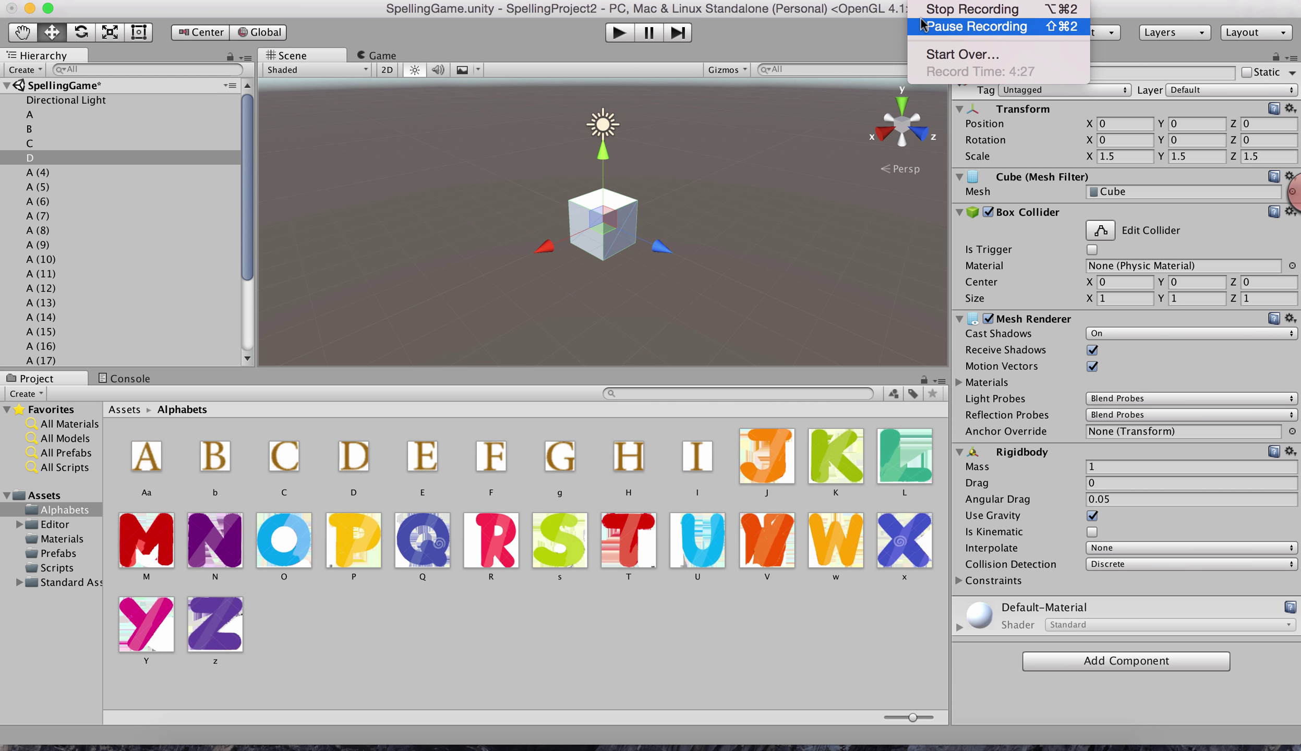
{"action": "left_click", "coordinate": [975, 29]}
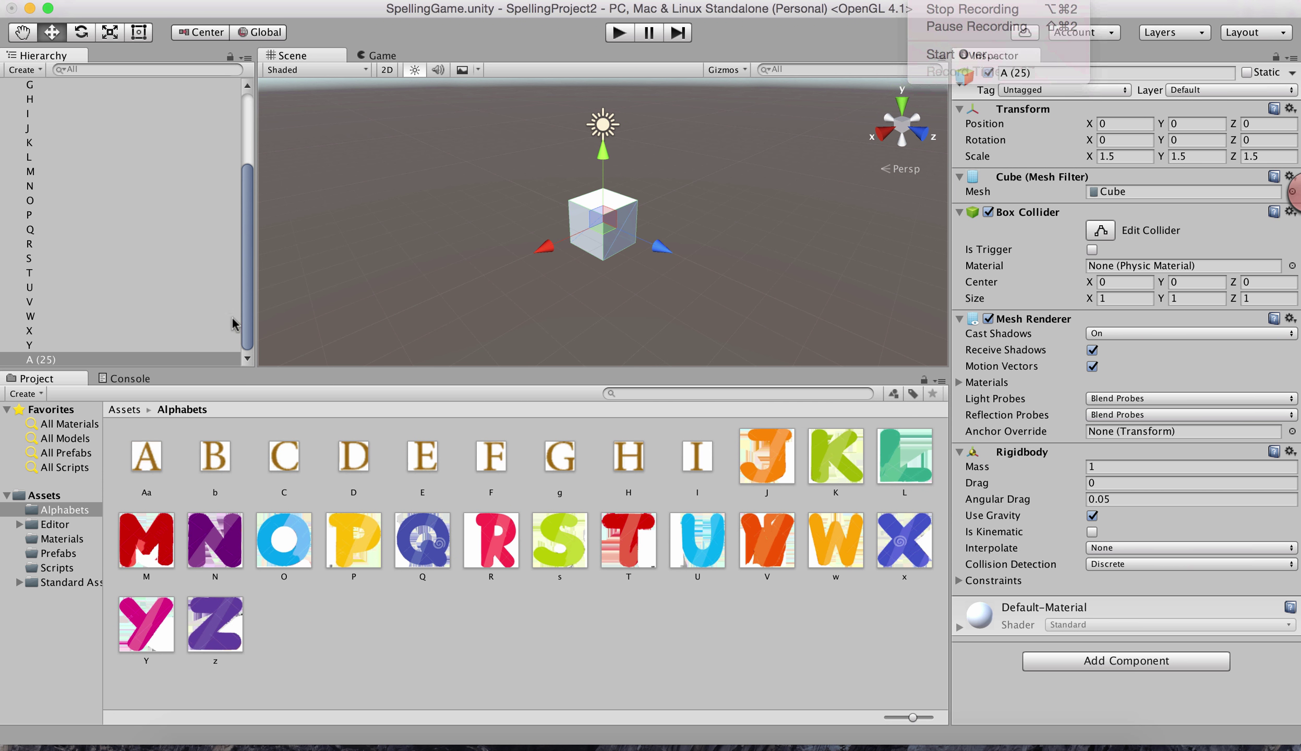
Rename the last duplicate cube, A (25), as Z.
{"action": "left_click", "coordinate": [136, 360]}
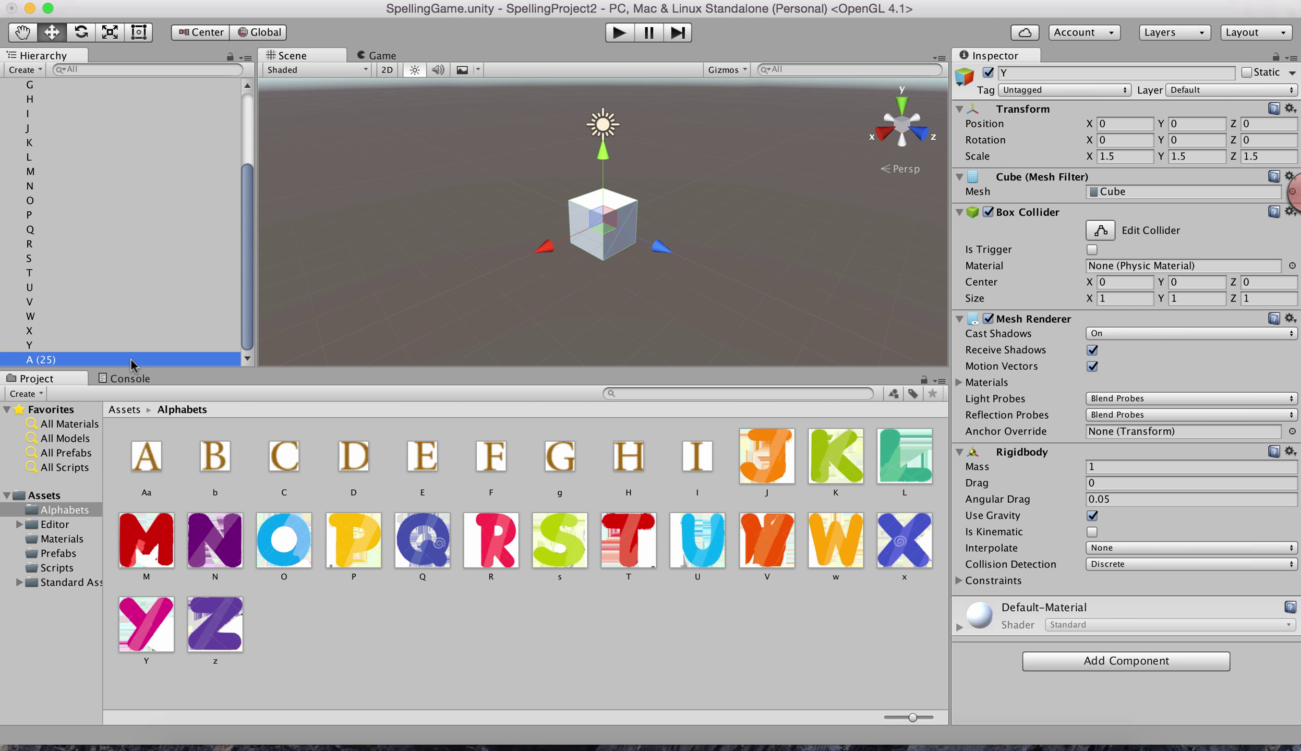
{"action": "key", "text": "Return"}
{"action": "type", "text": "Z"}
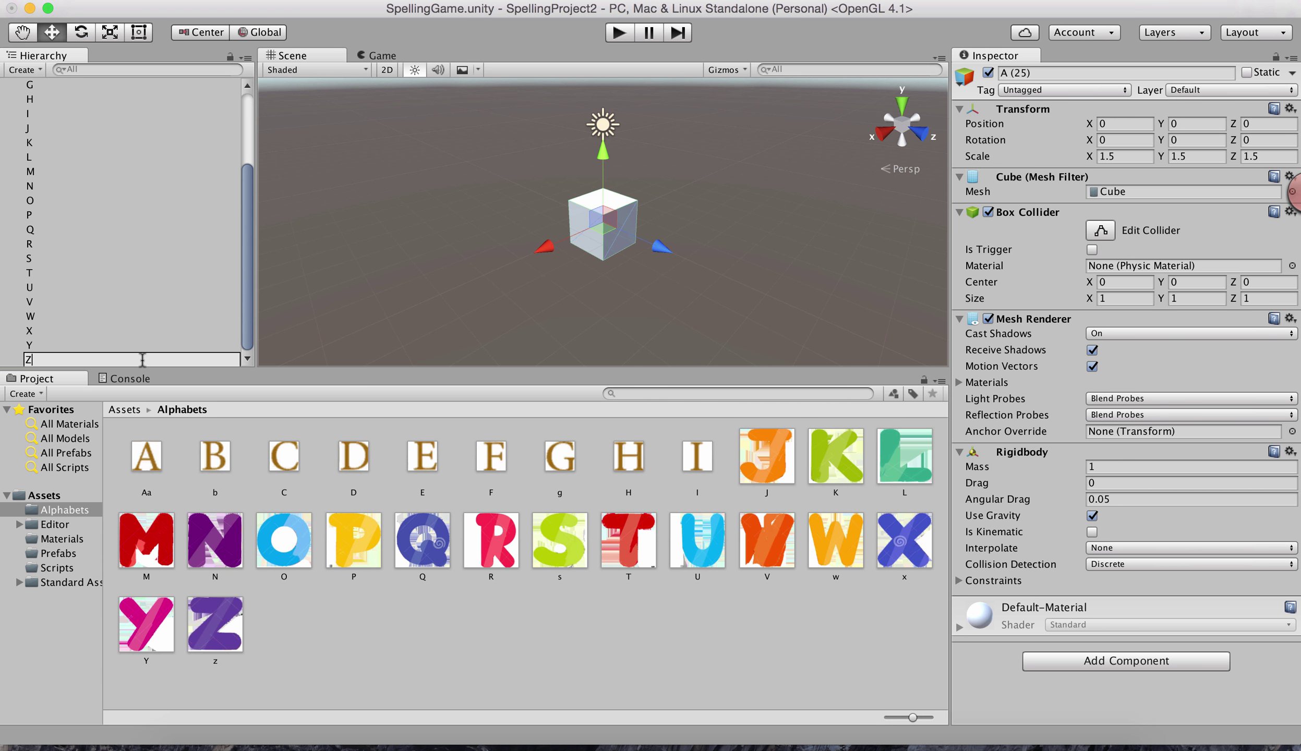
{"action": "key", "text": "Return"}
Apply the Aa letter image to cube A and move the cube along X to about 4.17.
{"action": "scroll", "coordinate": [125, 256], "scroll_direction": "up", "scroll_amount": 5}
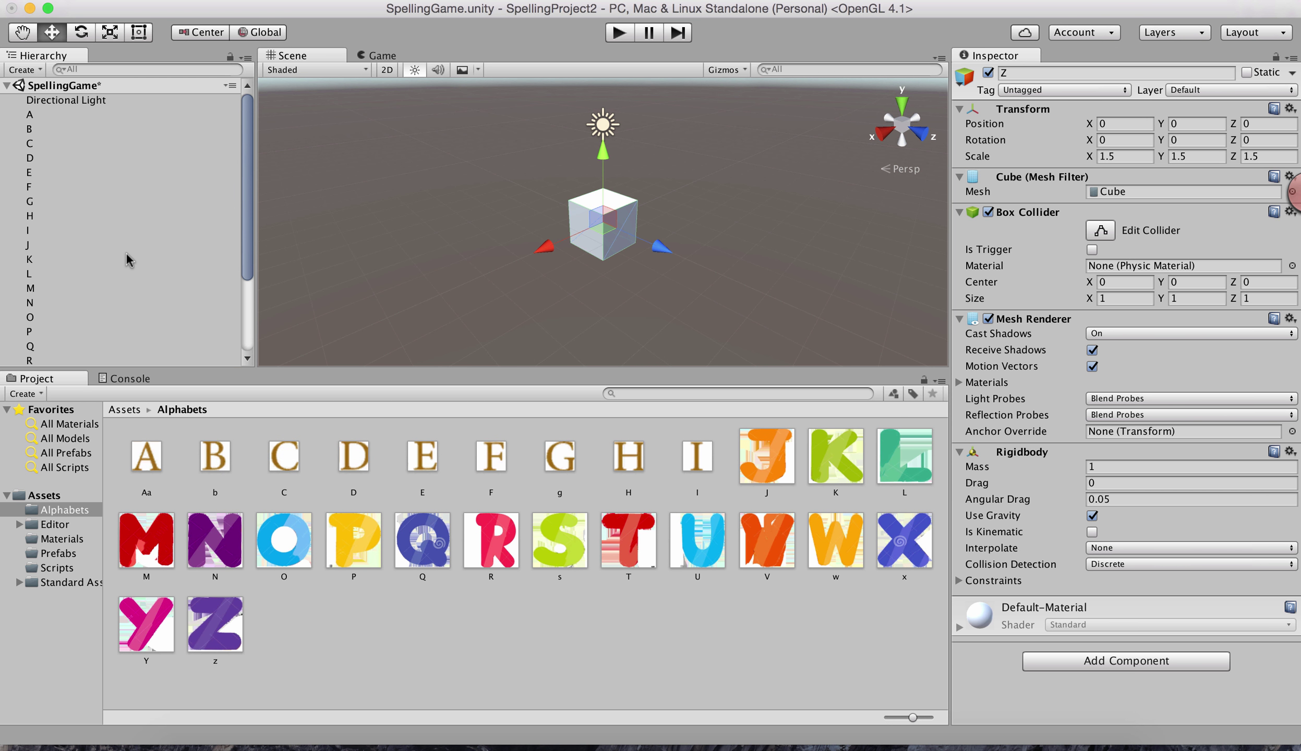
{"action": "left_click", "coordinate": [91, 116]}
{"action": "left_click_drag", "start_coordinate": [147, 442], "coordinate": [47, 120]}
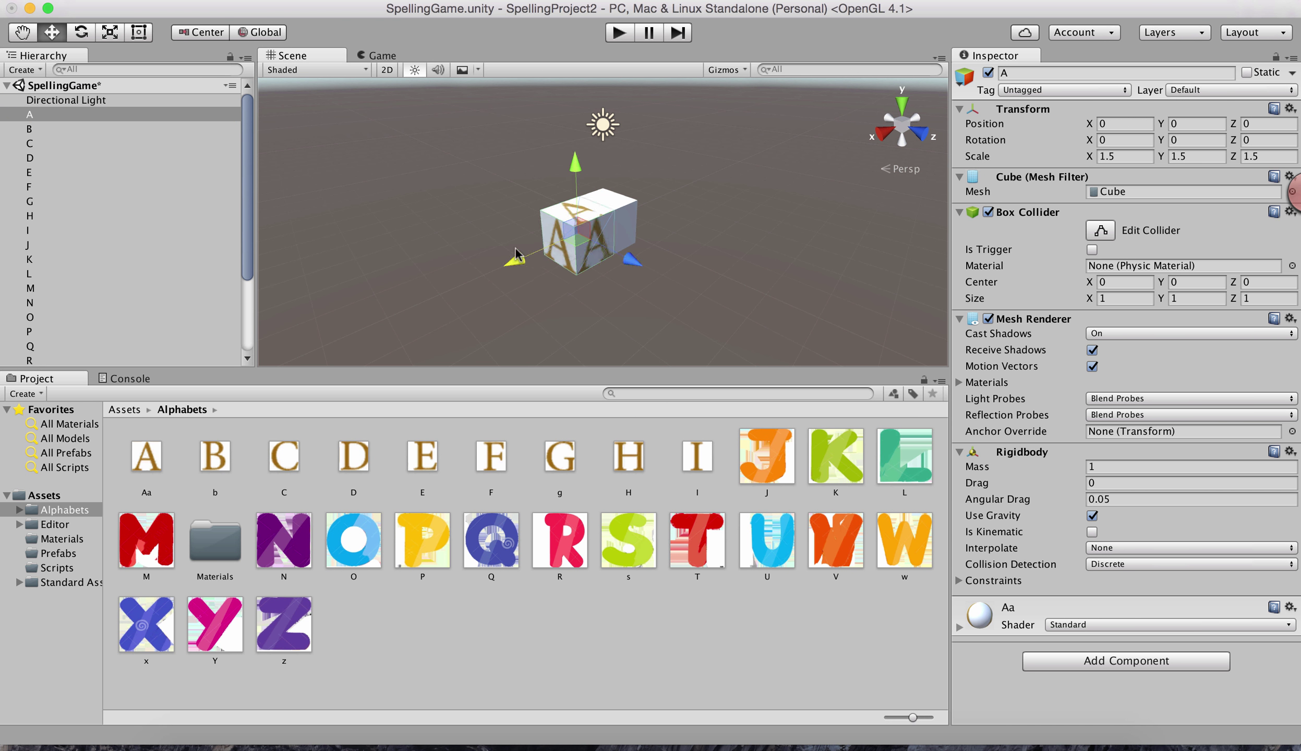
{"action": "left_click_drag", "start_coordinate": [549, 249], "coordinate": [413, 306]}
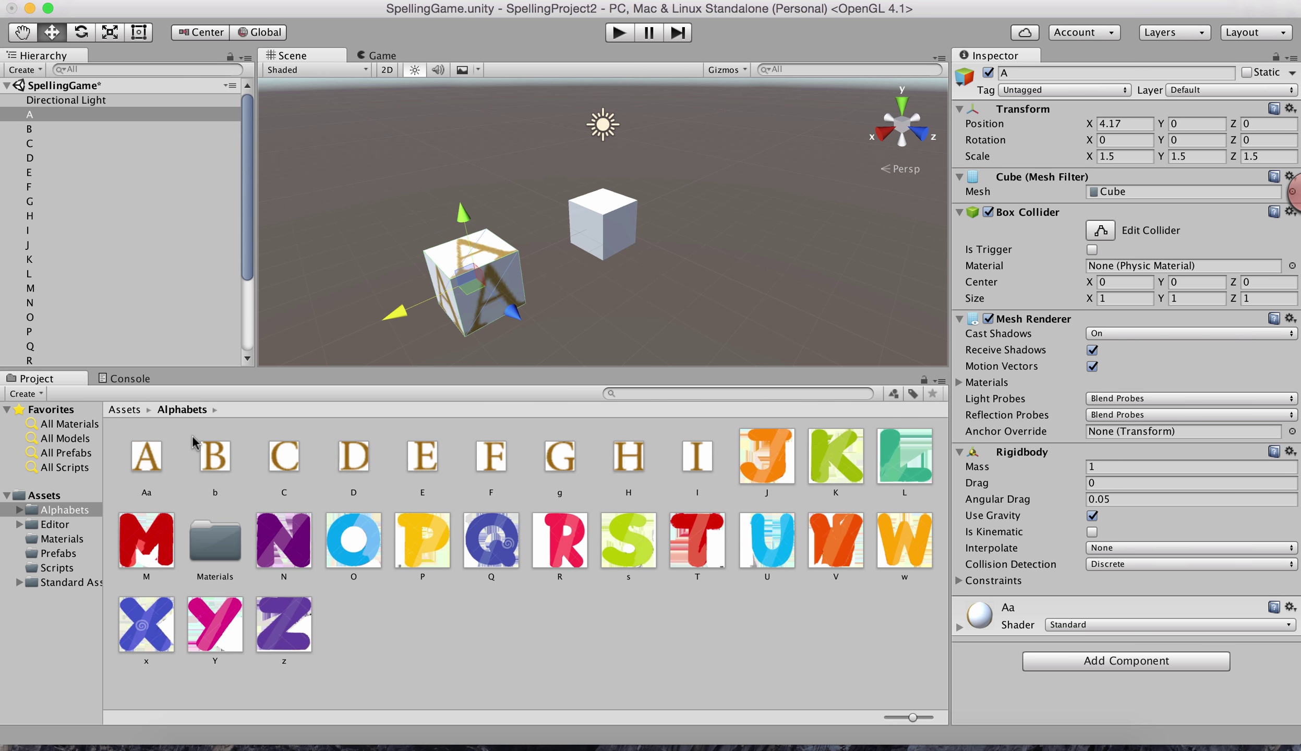
Apply the b, C, D and z letter images to the cubes B, C, D and Z respectively.
{"action": "left_click_drag", "start_coordinate": [219, 457], "coordinate": [42, 134]}
{"action": "left_click_drag", "start_coordinate": [279, 466], "coordinate": [47, 147]}
{"action": "left_click_drag", "start_coordinate": [363, 469], "coordinate": [96, 160]}
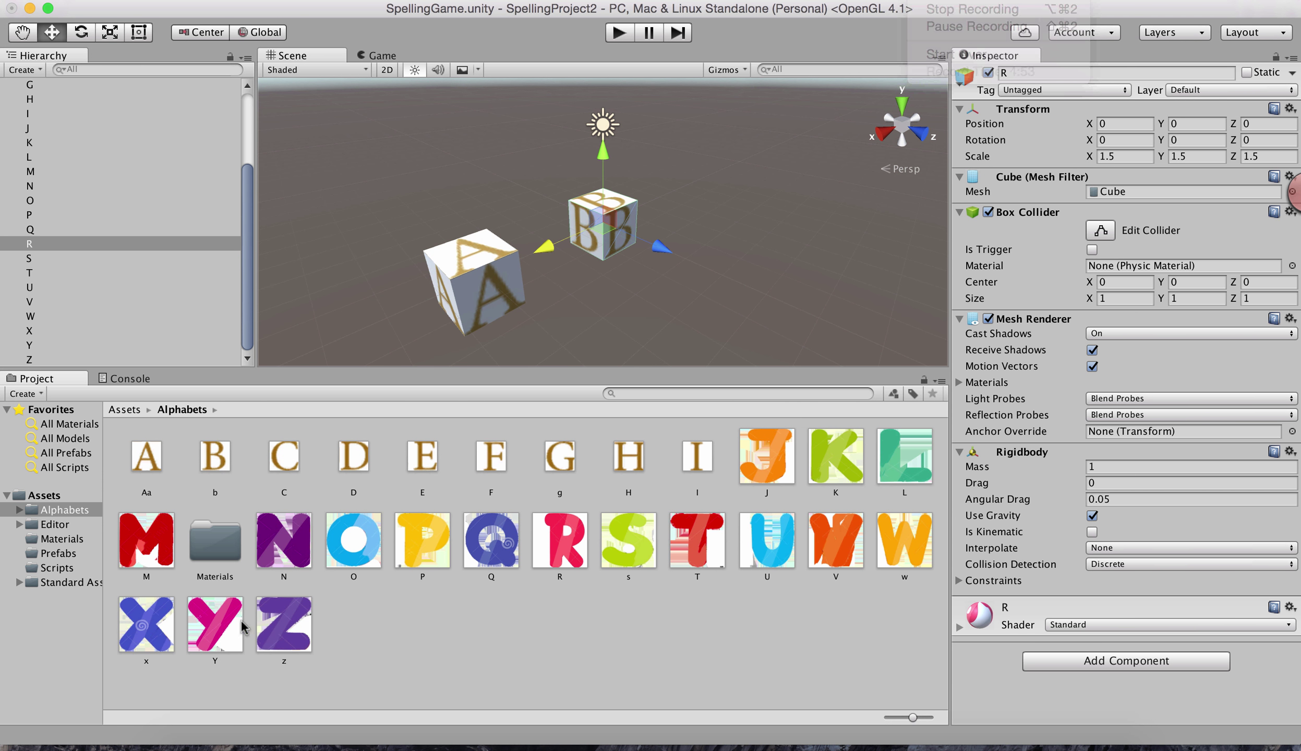
{"action": "left_click", "coordinate": [289, 637]}
{"action": "left_click_drag", "start_coordinate": [288, 637], "coordinate": [71, 362]}
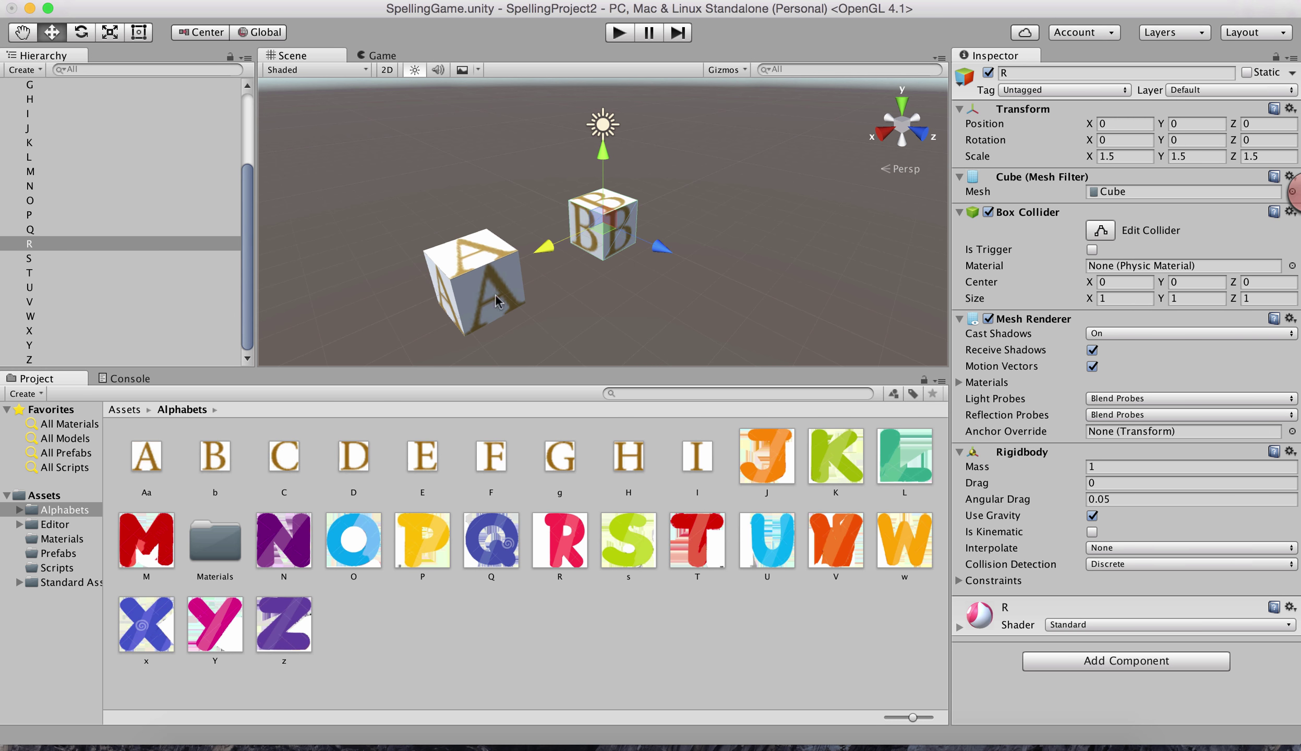
Move cube H along X away from the stack, cube D along Z to about 5.76 and cube J to about Z -5.13.
{"action": "scroll", "coordinate": [107, 284], "scroll_direction": "up", "scroll_amount": 4}
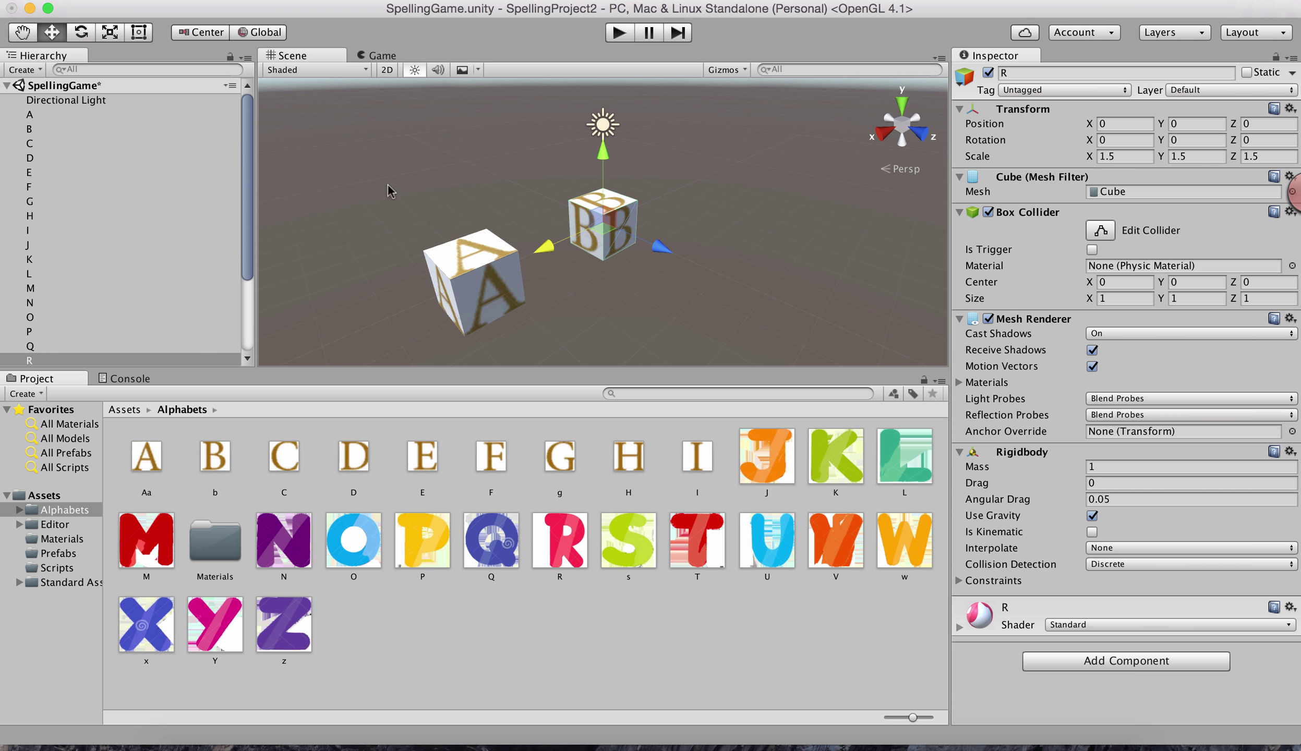
{"action": "left_click", "coordinate": [126, 215]}
{"action": "left_click_drag", "start_coordinate": [542, 247], "coordinate": [745, 277]}
{"action": "left_click", "coordinate": [60, 158]}
{"action": "left_click", "coordinate": [125, 242]}
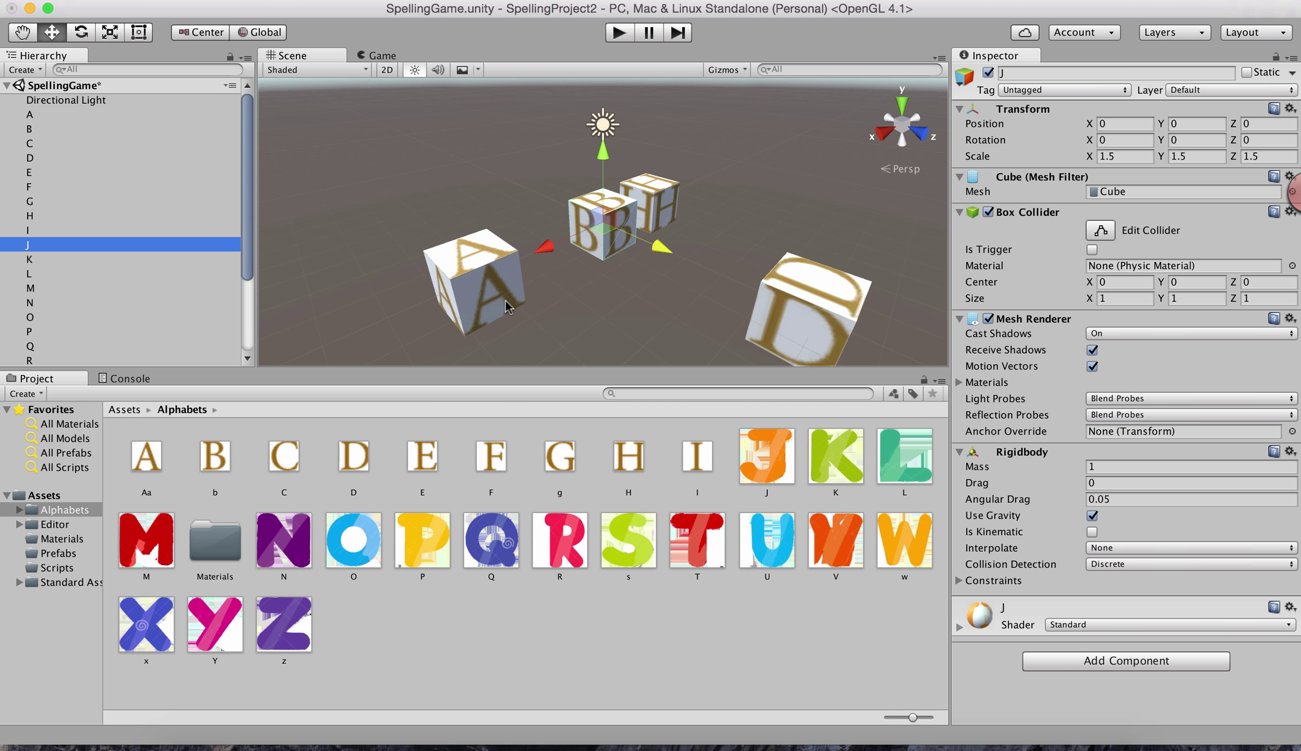
{"action": "left_click_drag", "start_coordinate": [658, 250], "coordinate": [484, 242]}
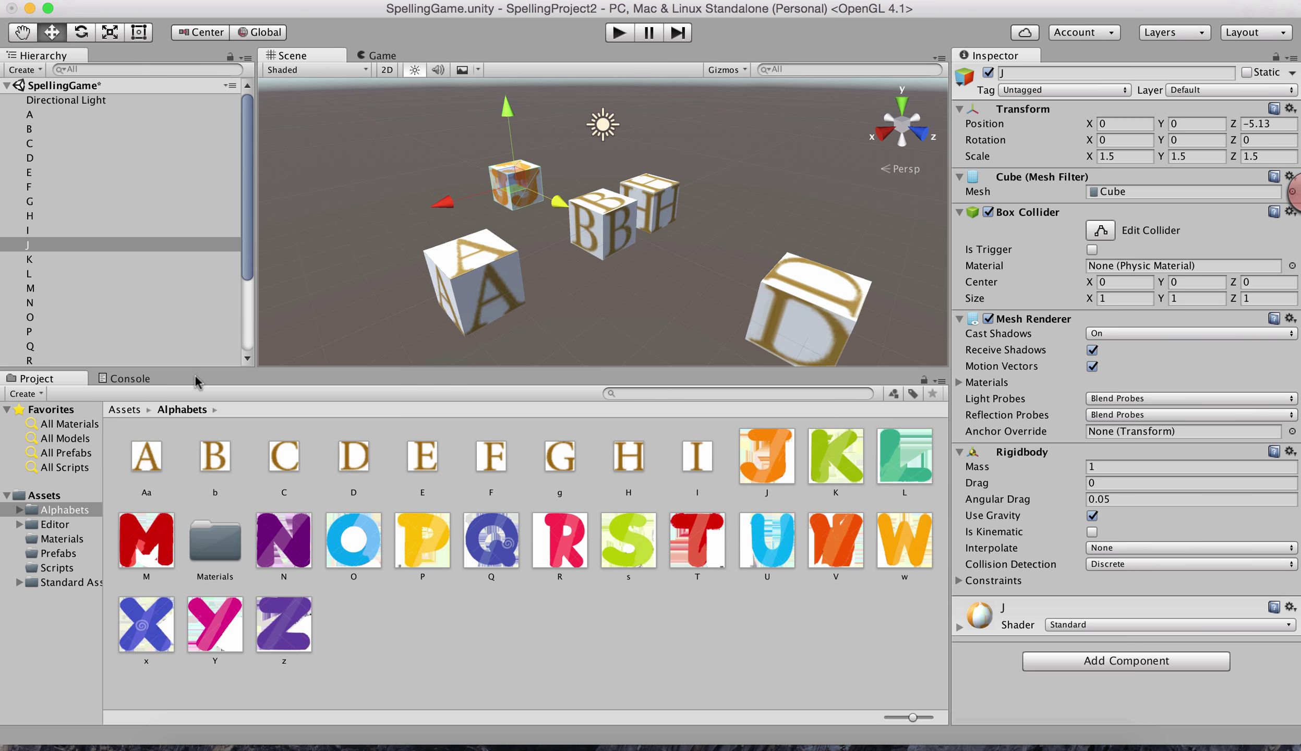
Move cube K along Z to about 1.87, cube M along X towards cube A, and cube P along Y to about -2.27.
{"action": "left_click", "coordinate": [132, 261]}
{"action": "left_click_drag", "start_coordinate": [648, 255], "coordinate": [697, 275]}
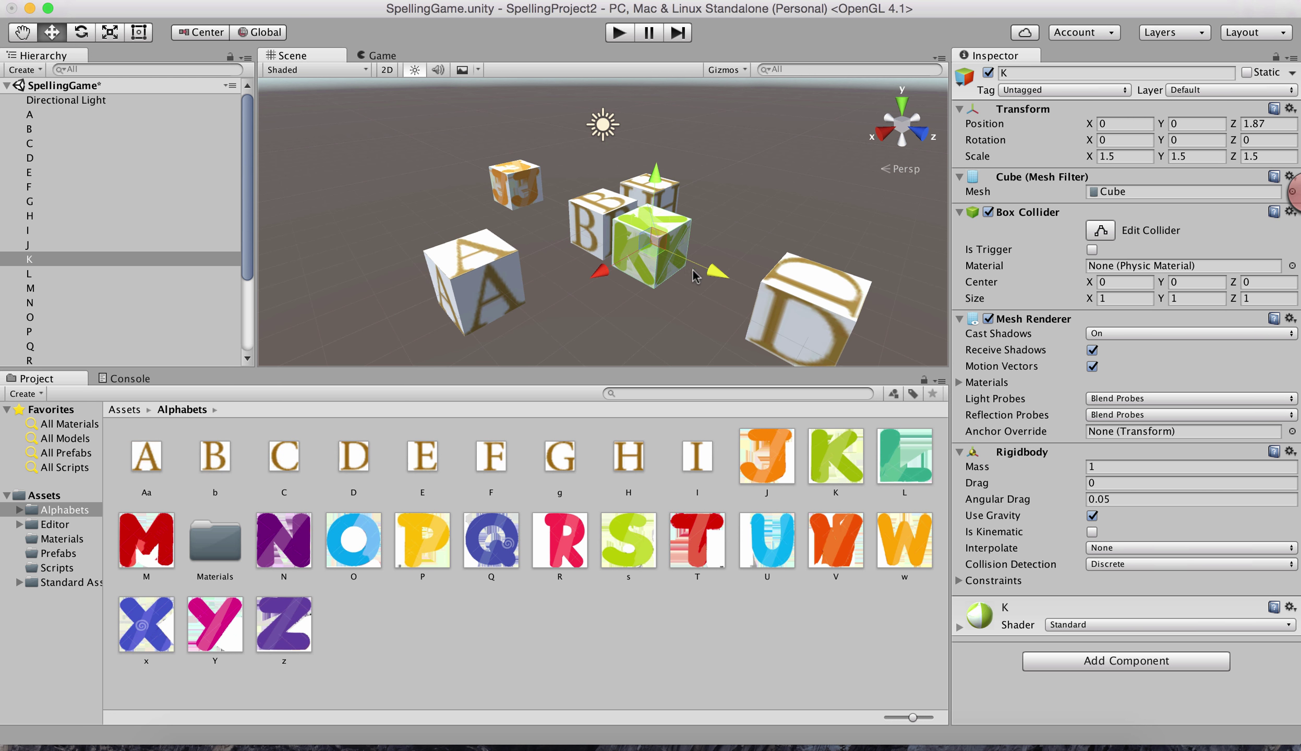
{"action": "left_click", "coordinate": [229, 288]}
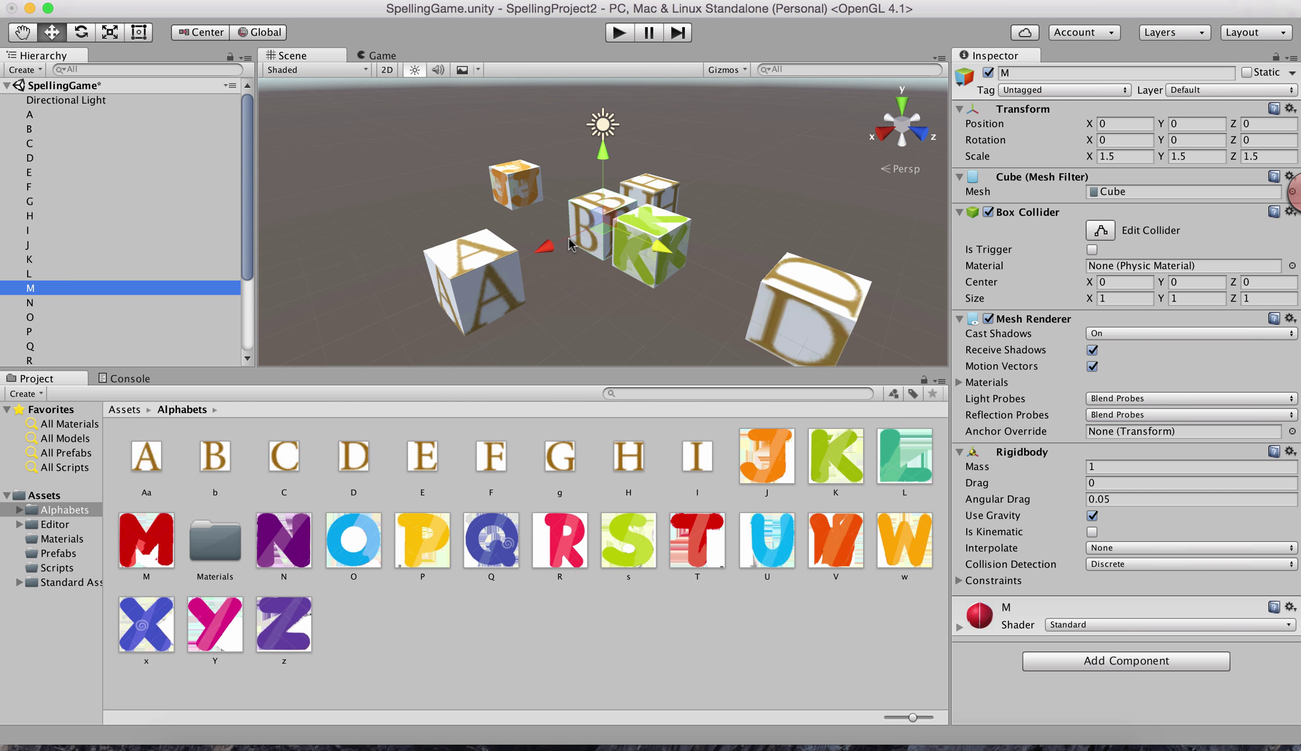
{"action": "left_click_drag", "start_coordinate": [570, 244], "coordinate": [479, 265]}
{"action": "left_click", "coordinate": [78, 332]}
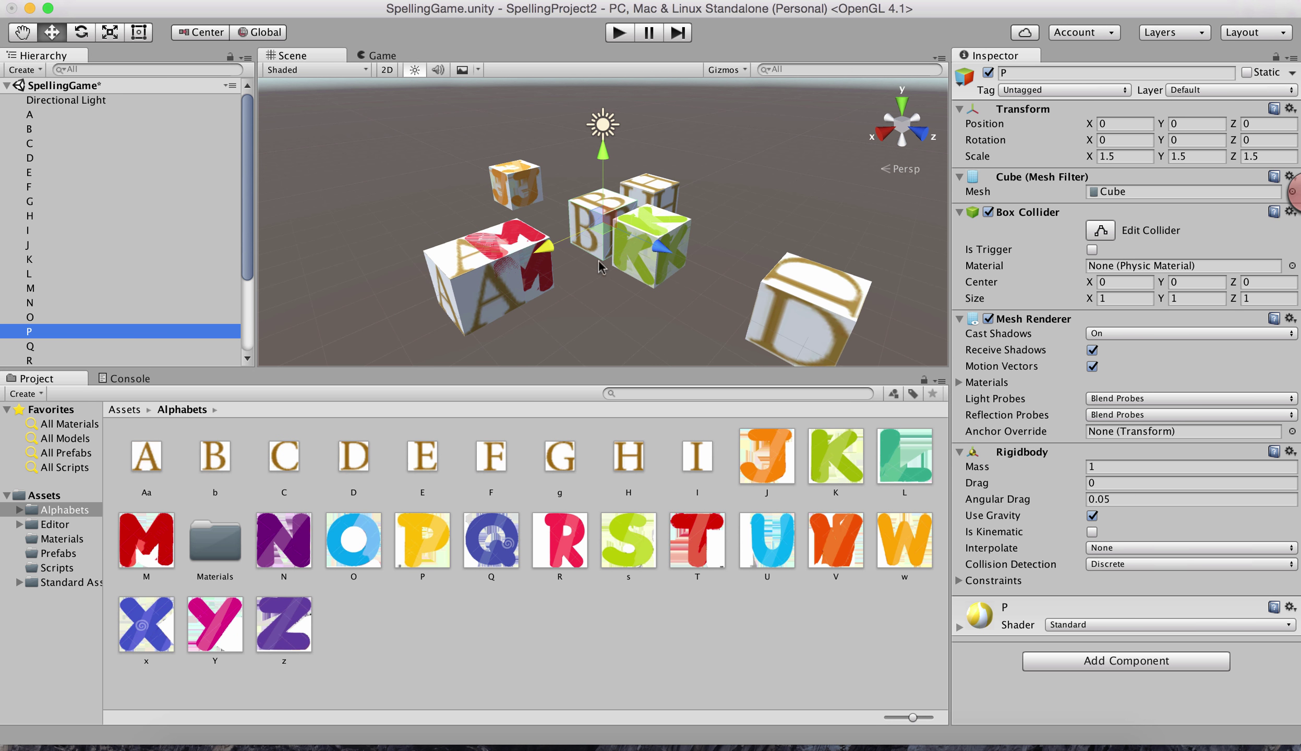
{"action": "left_click_drag", "start_coordinate": [603, 176], "coordinate": [585, 230]}
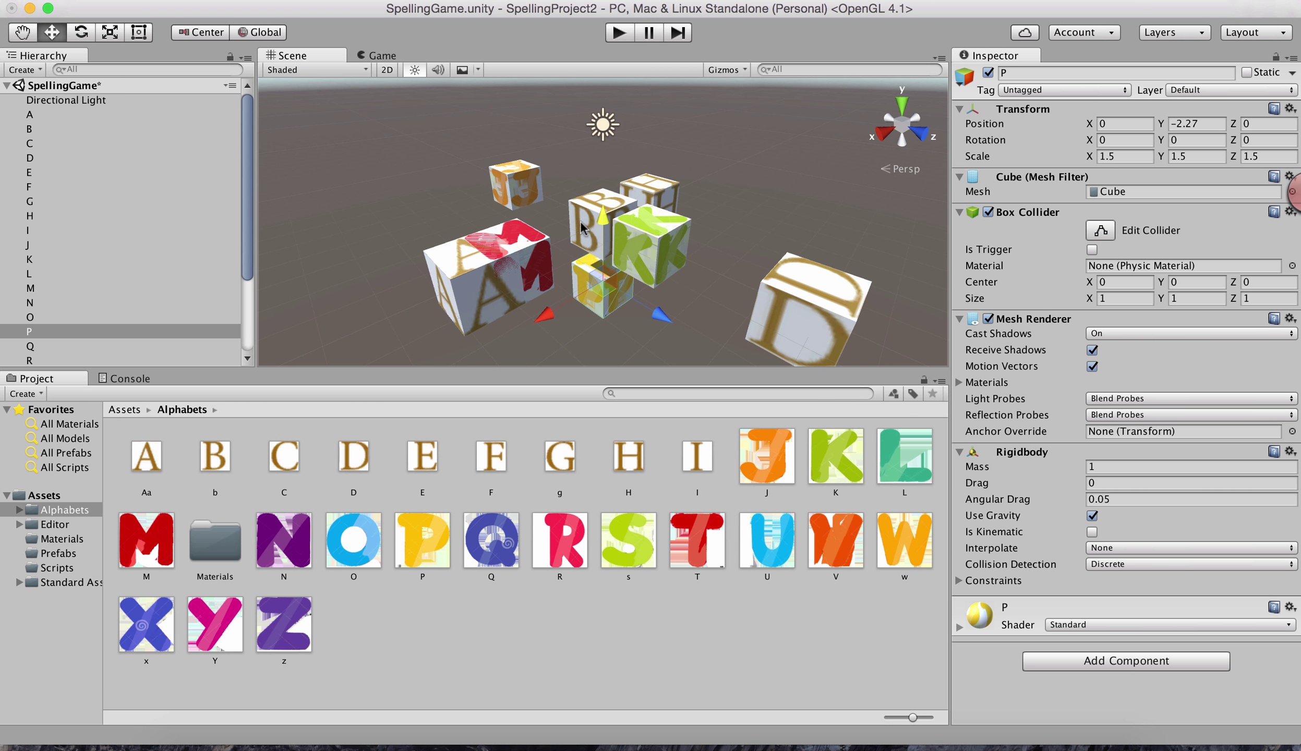
Move cube Q along X to about -9.02 and cube R along Z to about -2.42.
{"action": "left_click", "coordinate": [128, 344]}
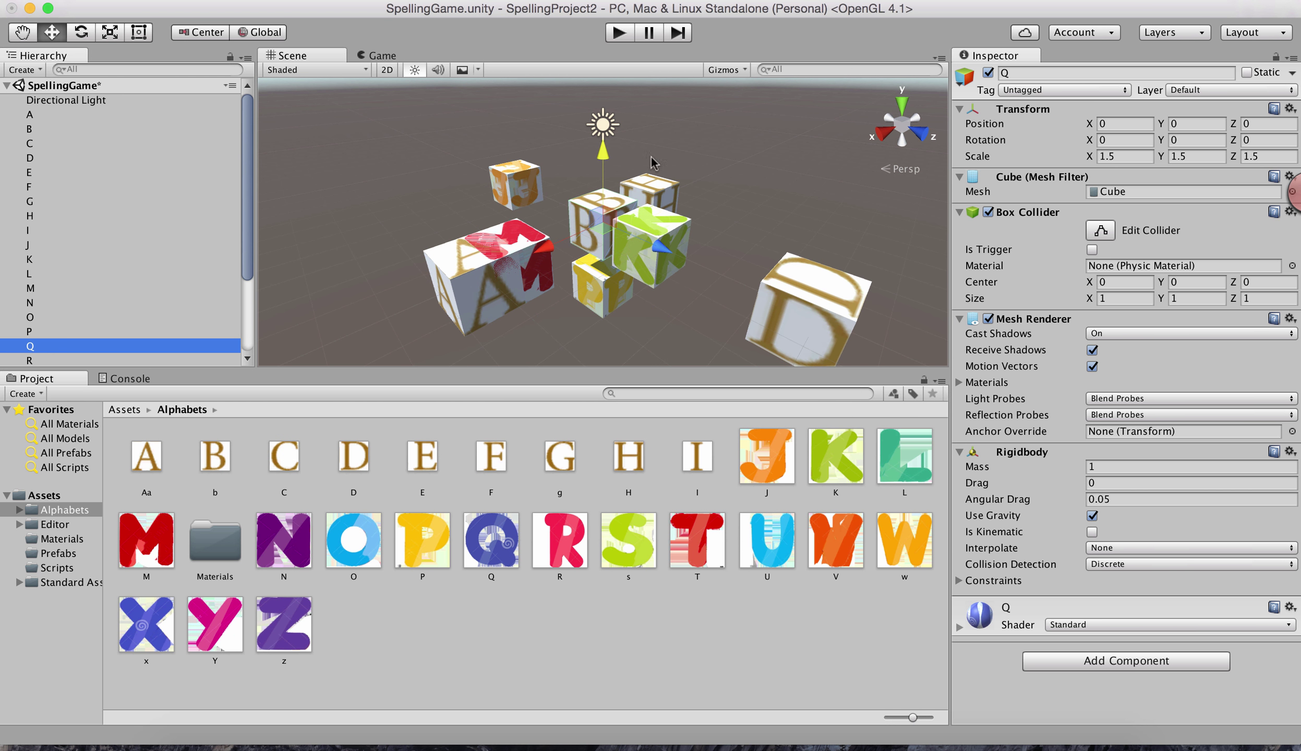
{"action": "left_click_drag", "start_coordinate": [547, 253], "coordinate": [754, 203]}
{"action": "scroll", "coordinate": [63, 255], "scroll_direction": "down", "scroll_amount": 5}
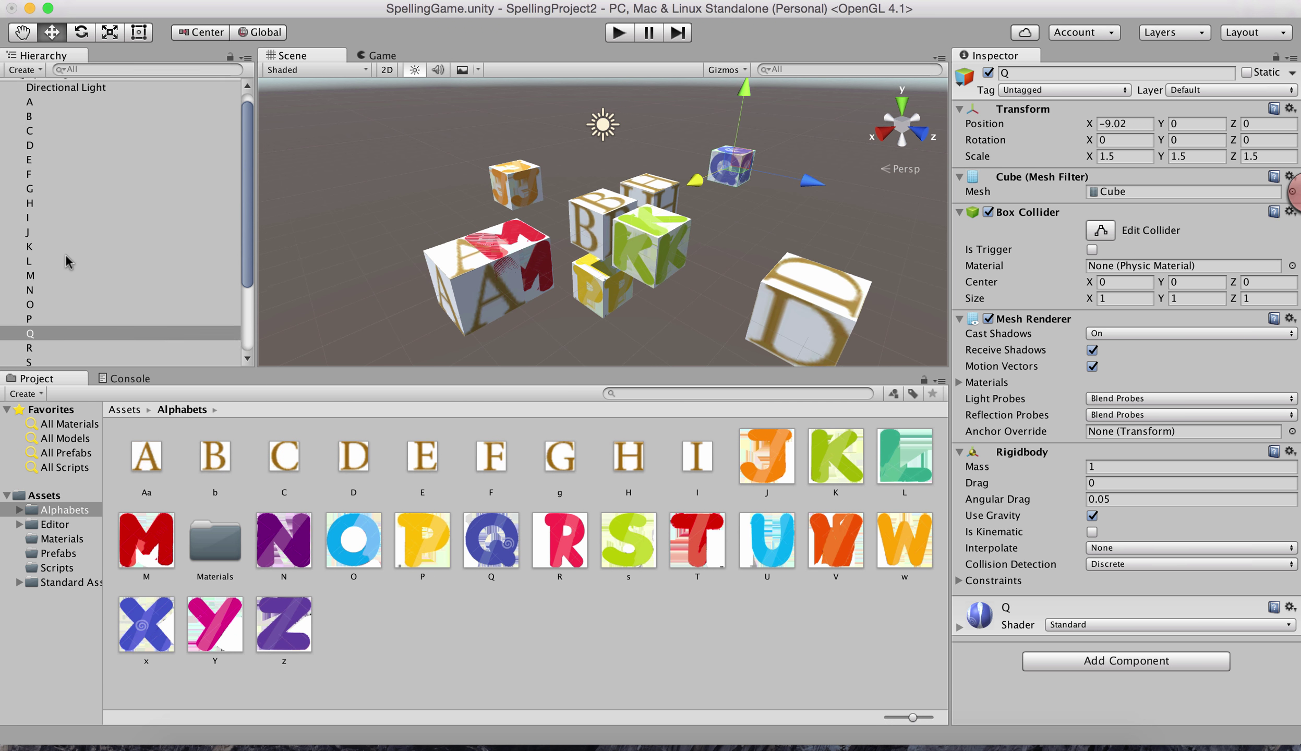
{"action": "left_click", "coordinate": [36, 244]}
{"action": "left_click_drag", "start_coordinate": [660, 251], "coordinate": [607, 230]}
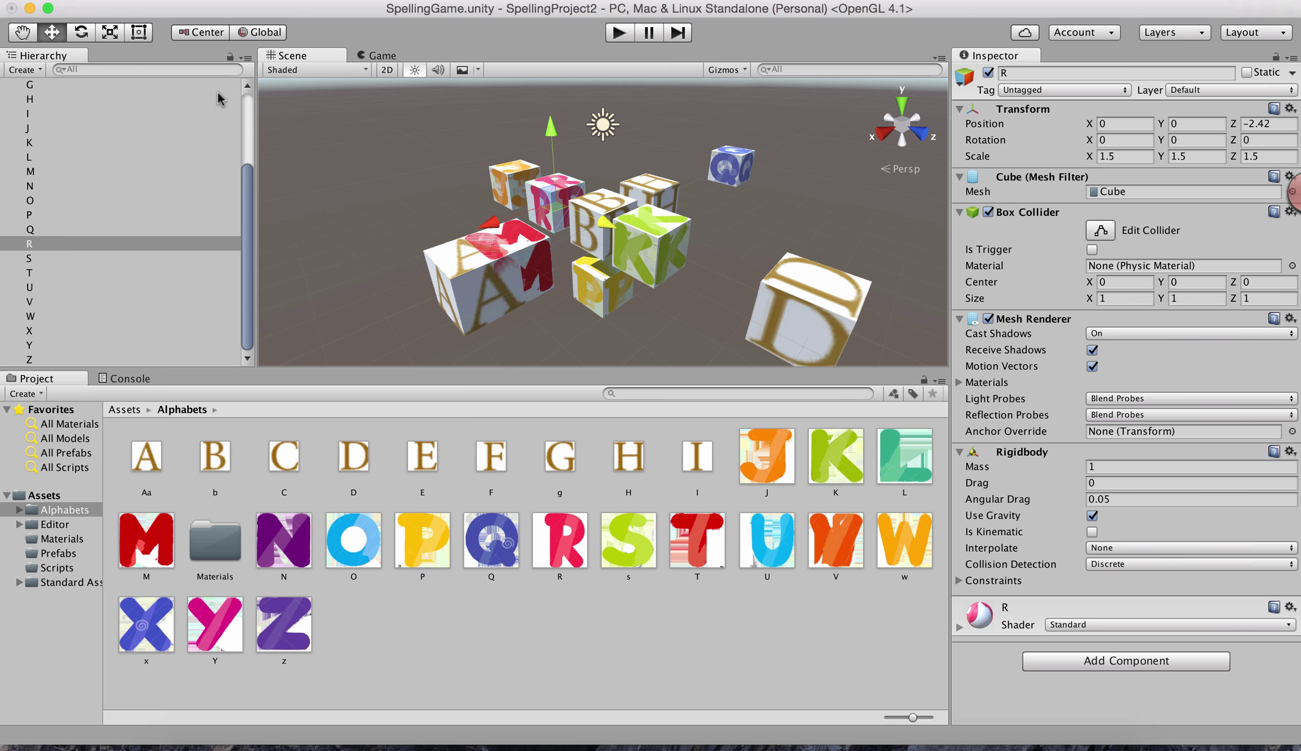
Save the scene and check the Use Gravity setting in cube K's Rigidbody.
{"action": "left_click", "coordinate": [112, 1]}
{"action": "left_click", "coordinate": [119, 58]}
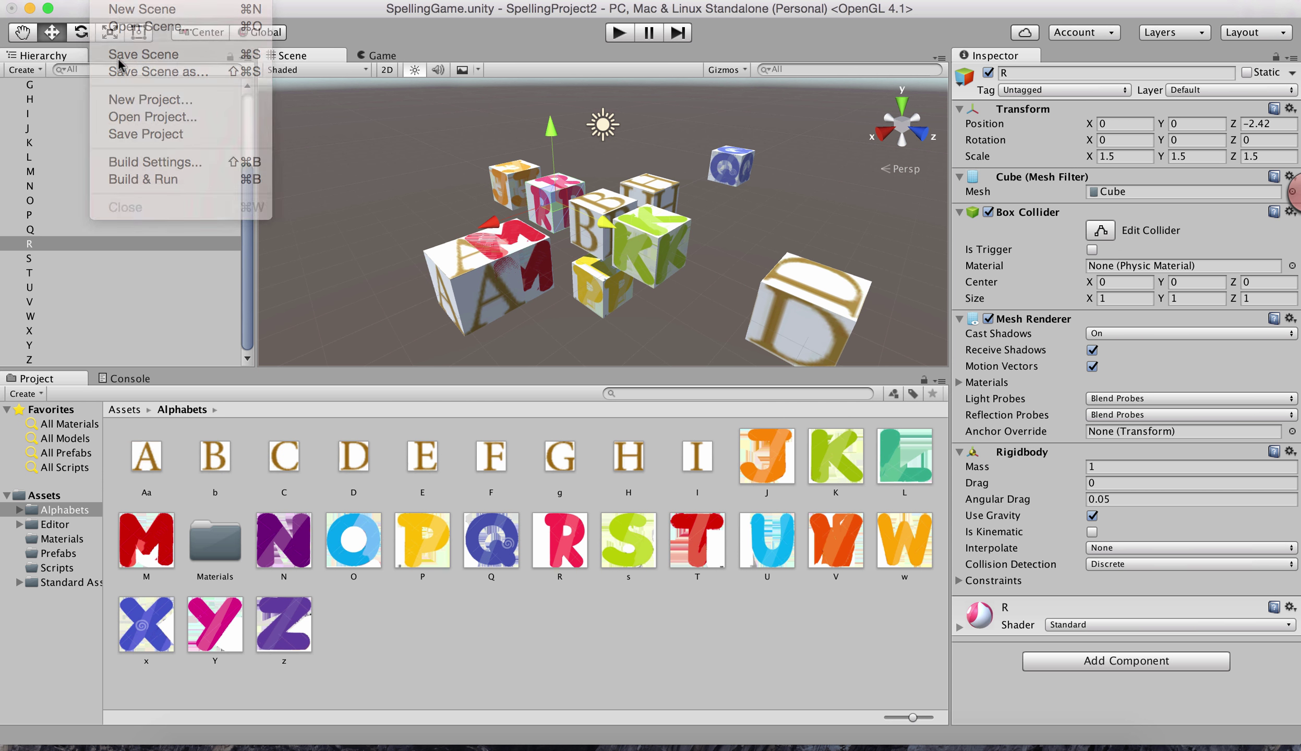
{"action": "left_click", "coordinate": [669, 236]}
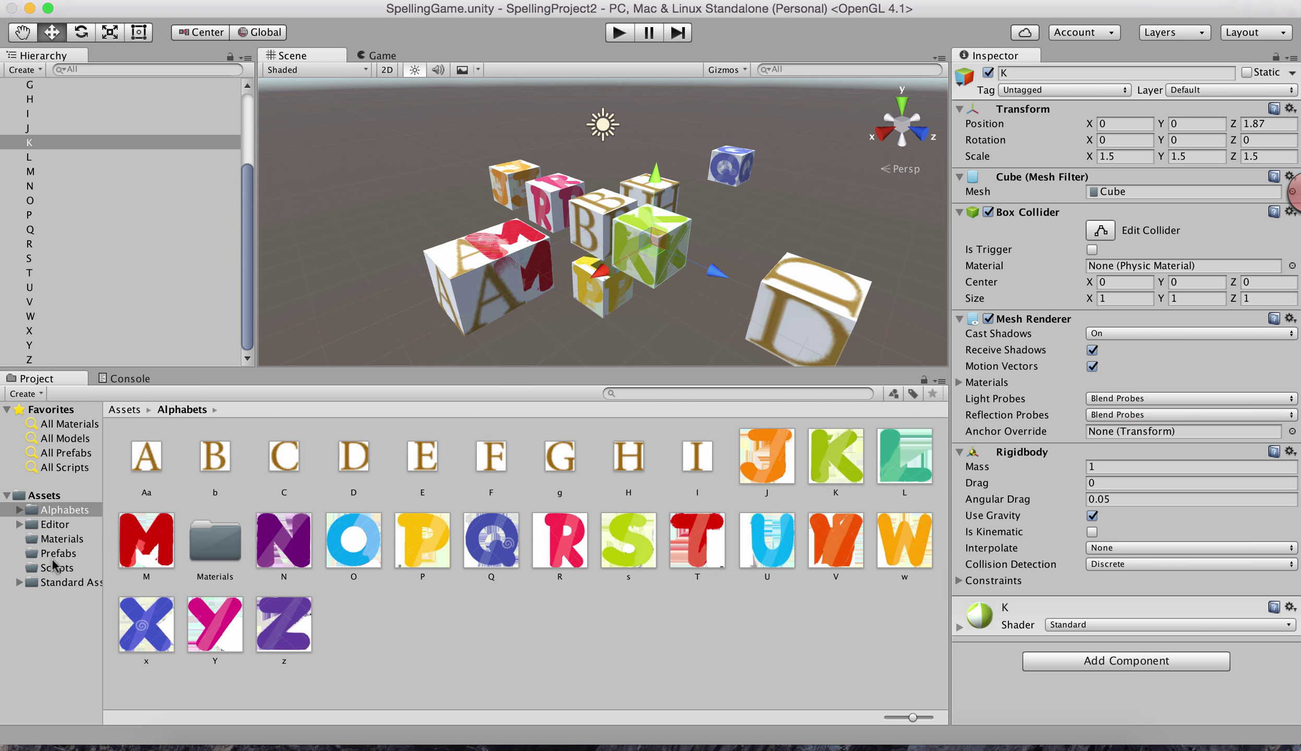
{"action": "left_click", "coordinate": [1091, 515]}
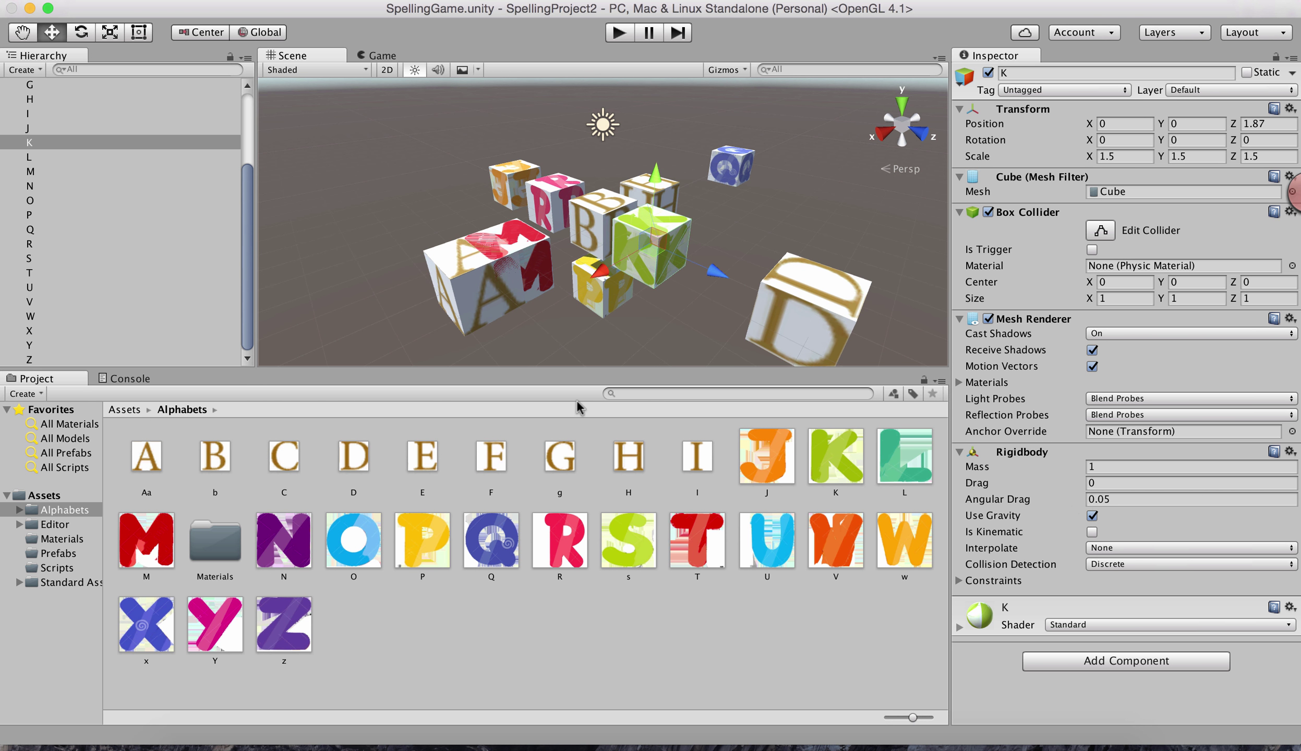
Create prefabs from the cubes A, B, C and D in the Prefabs folder.
{"action": "left_click", "coordinate": [57, 554]}
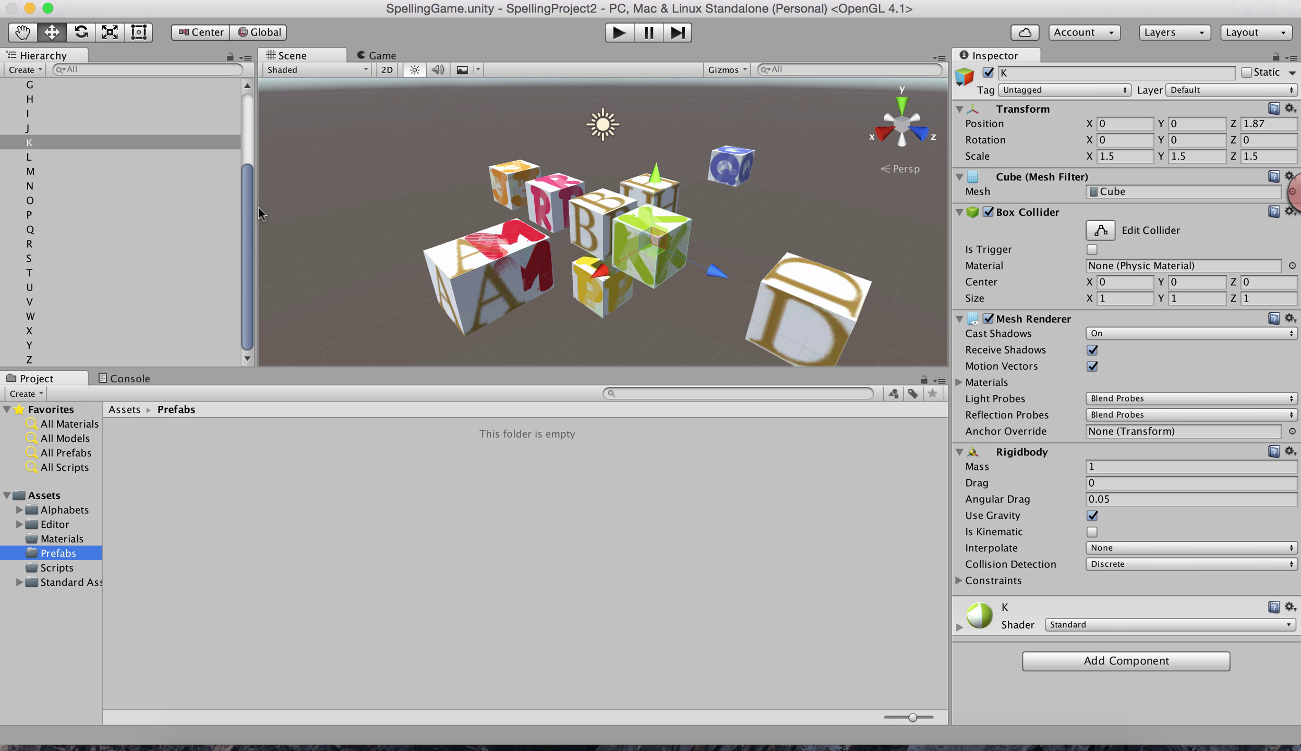
{"action": "left_click_drag", "start_coordinate": [247, 217], "coordinate": [247, 116]}
{"action": "left_click_drag", "start_coordinate": [42, 116], "coordinate": [180, 483]}
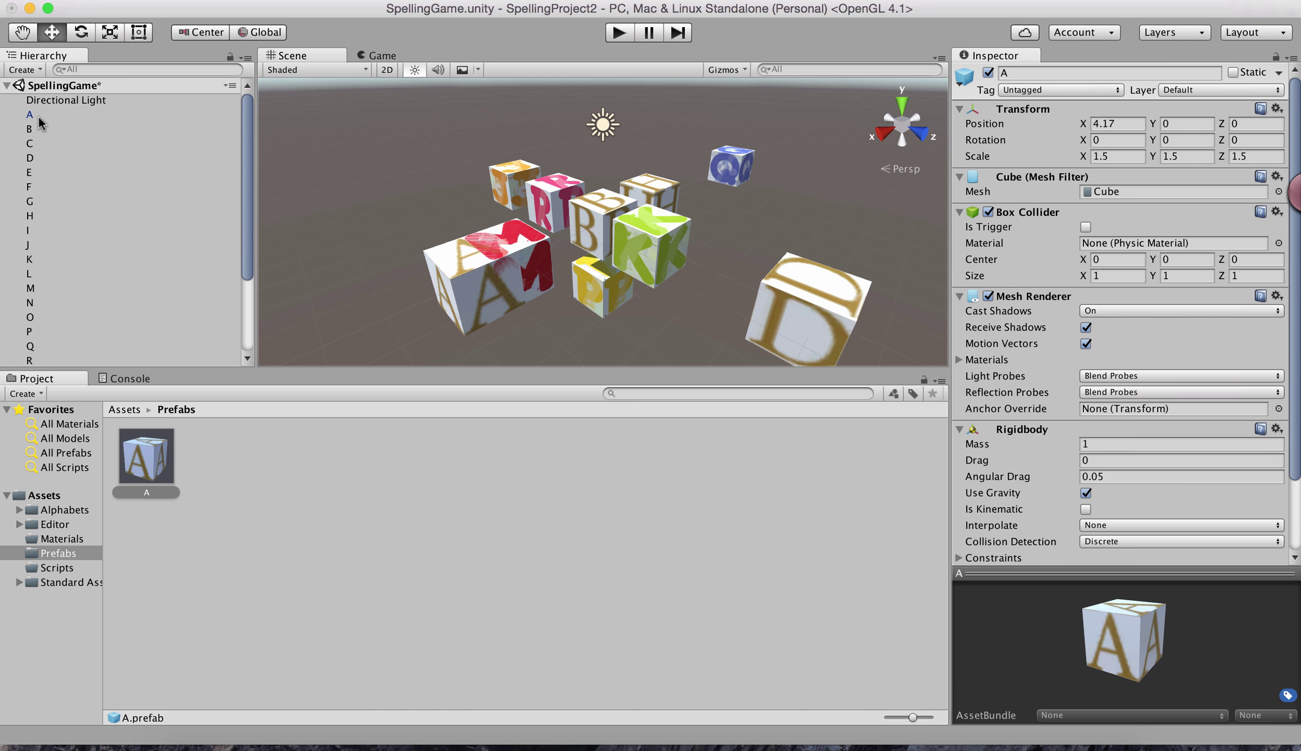
{"action": "left_click_drag", "start_coordinate": [30, 130], "coordinate": [321, 545]}
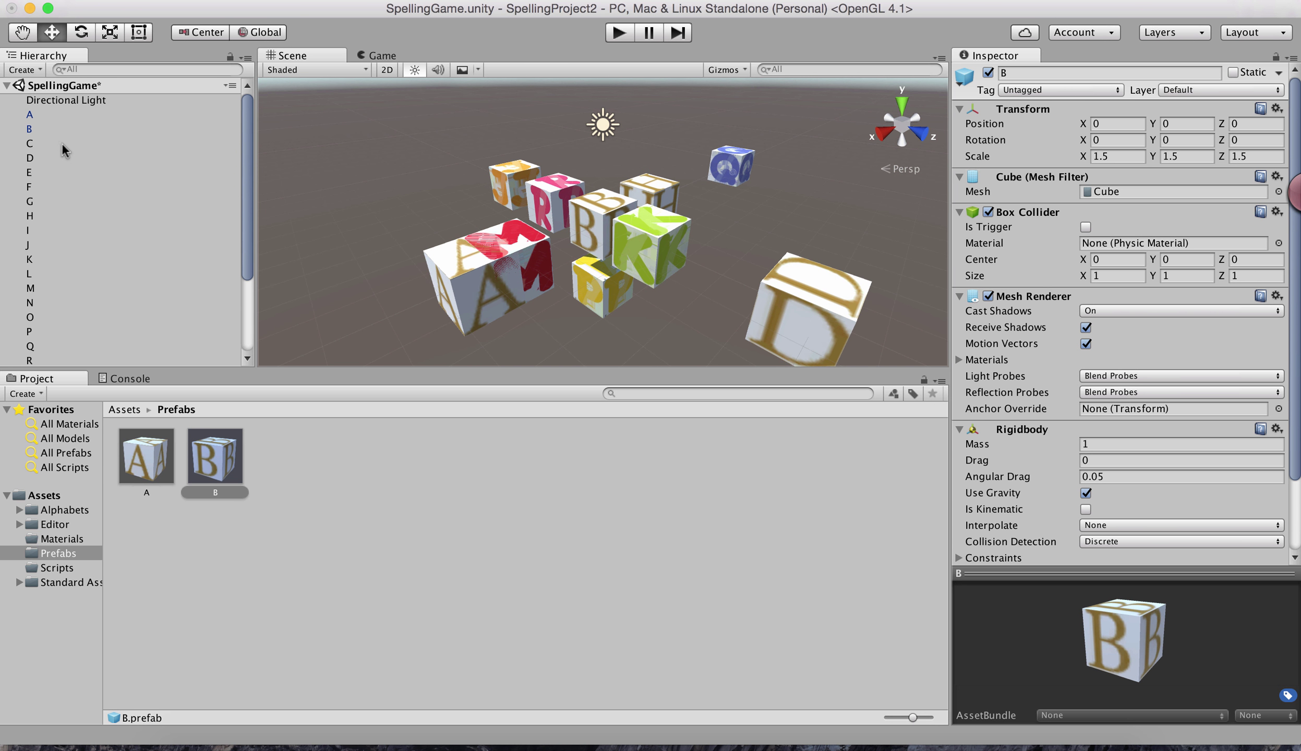
{"action": "left_click_drag", "start_coordinate": [45, 142], "coordinate": [417, 469]}
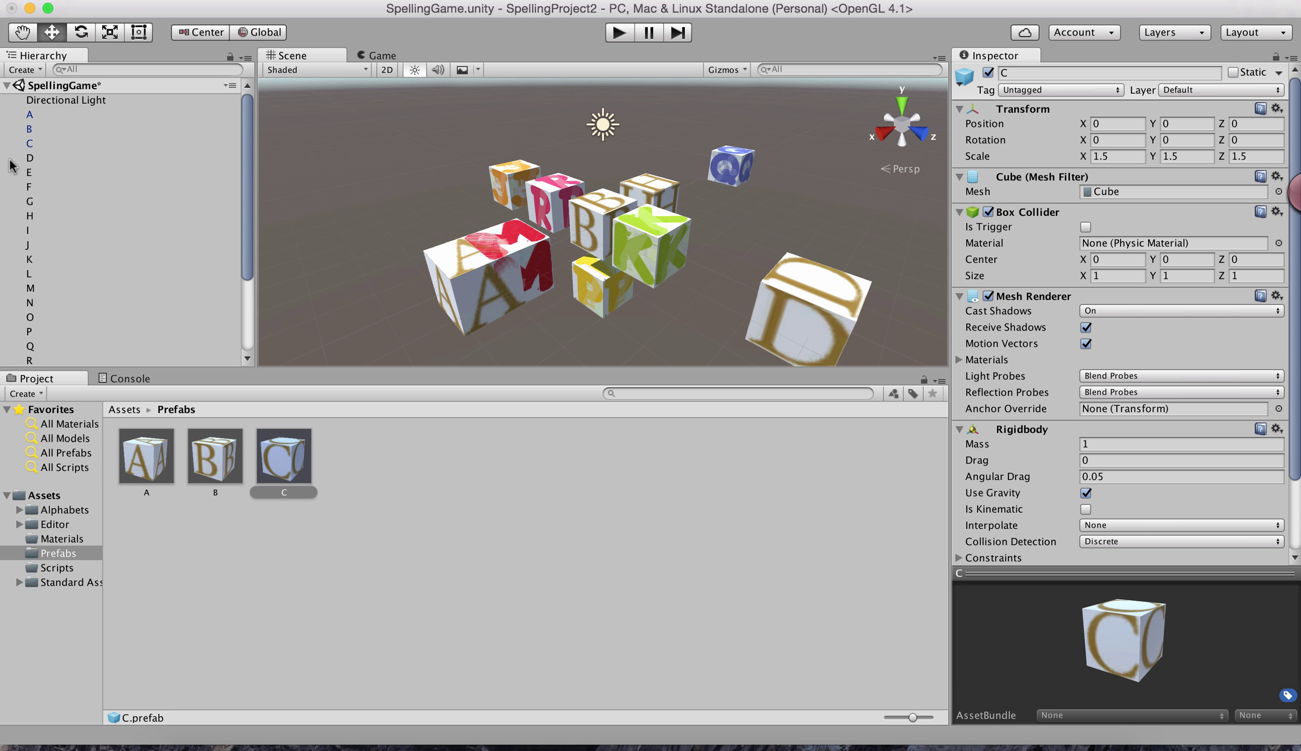
{"action": "left_click_drag", "start_coordinate": [29, 158], "coordinate": [399, 433]}
{"action": "left_click", "coordinate": [923, 0]}
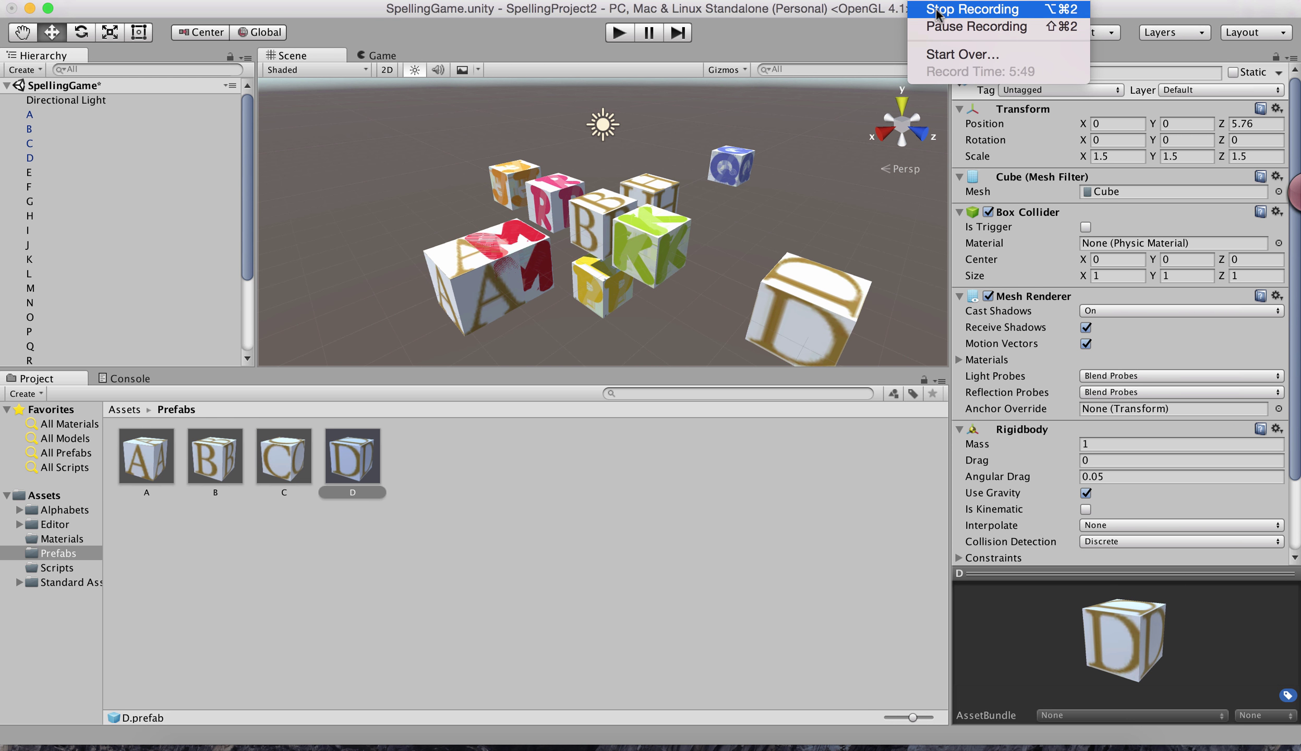
{"action": "left_click", "coordinate": [937, 25]}
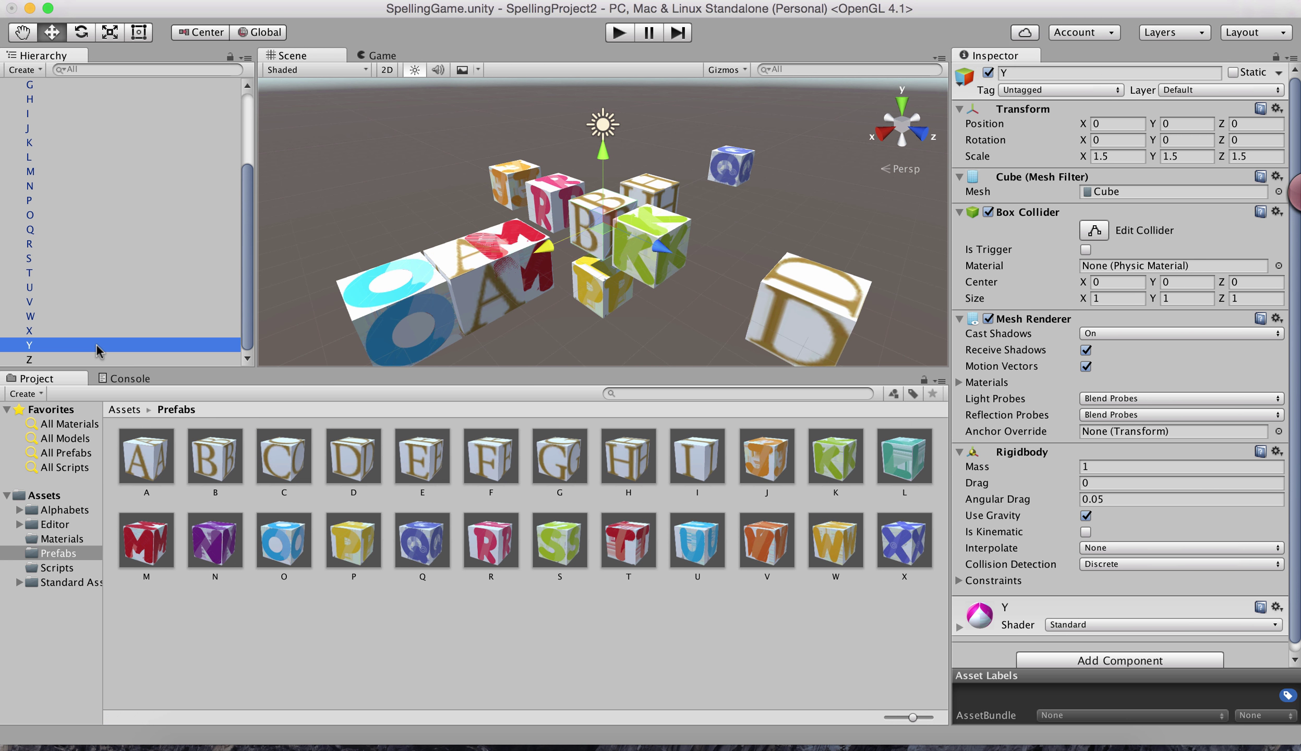
Create prefabs from the cubes Y and Z in the Prefabs folder.
{"action": "left_click_drag", "start_coordinate": [148, 457], "coordinate": [305, 646]}
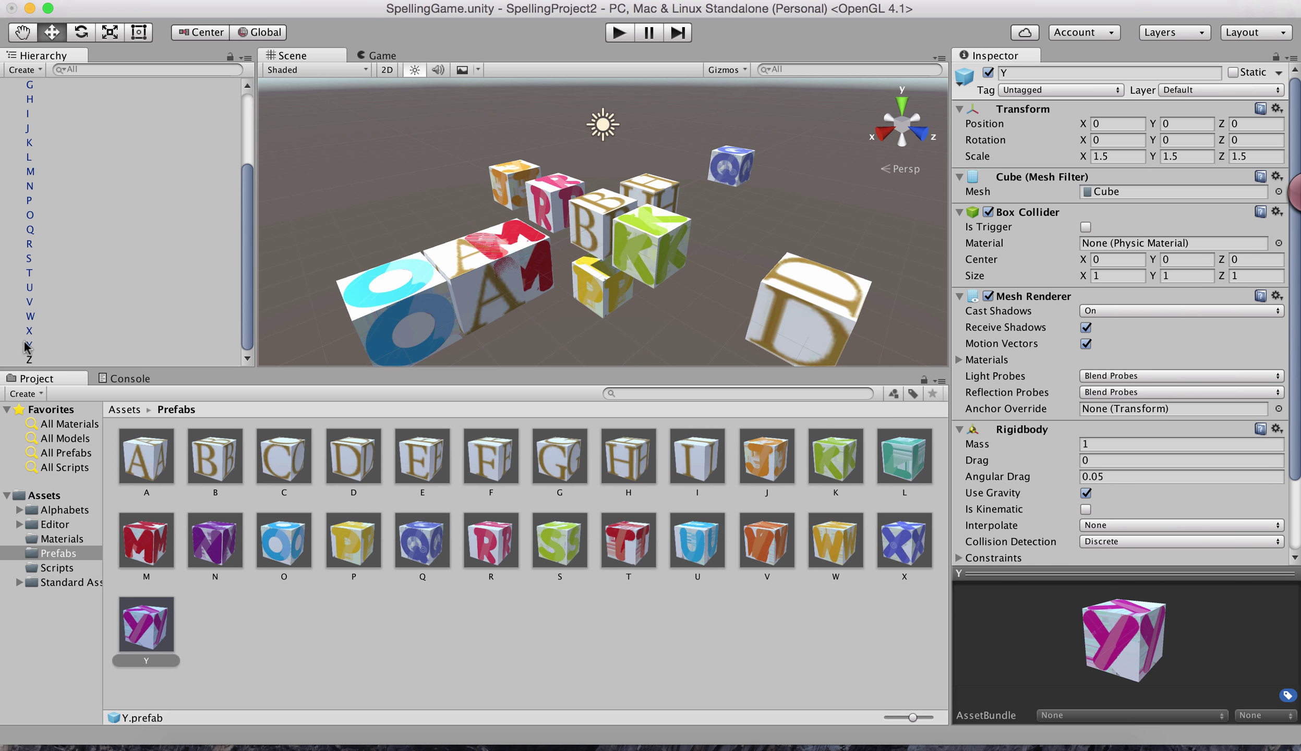
{"action": "left_click_drag", "start_coordinate": [46, 361], "coordinate": [313, 626]}
Delete all letter cubes A to Z from the scene, keeping their prefabs, and save the scene.
{"action": "left_click", "coordinate": [43, 495]}
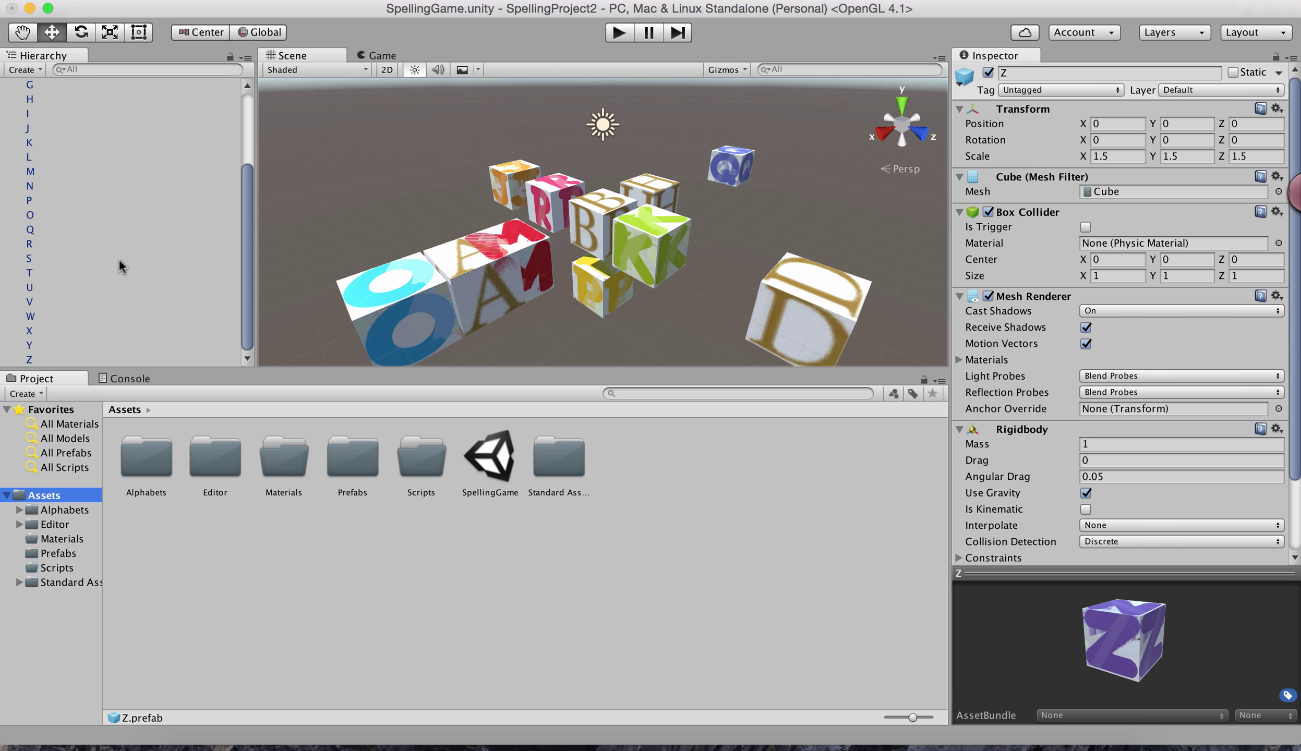
{"action": "left_click_drag", "start_coordinate": [247, 231], "coordinate": [246, 260]}
{"action": "left_click", "coordinate": [72, 114]}
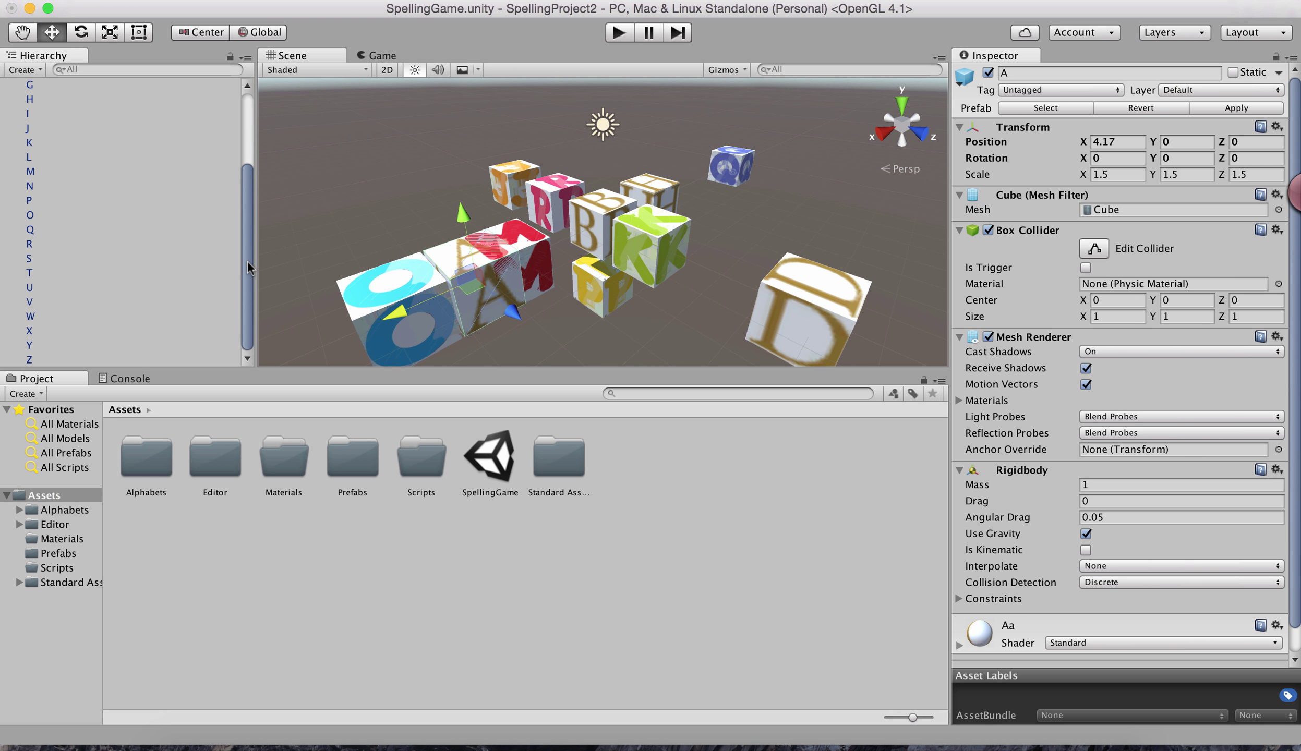
{"action": "left_click", "coordinate": [64, 352], "text": "shift"}
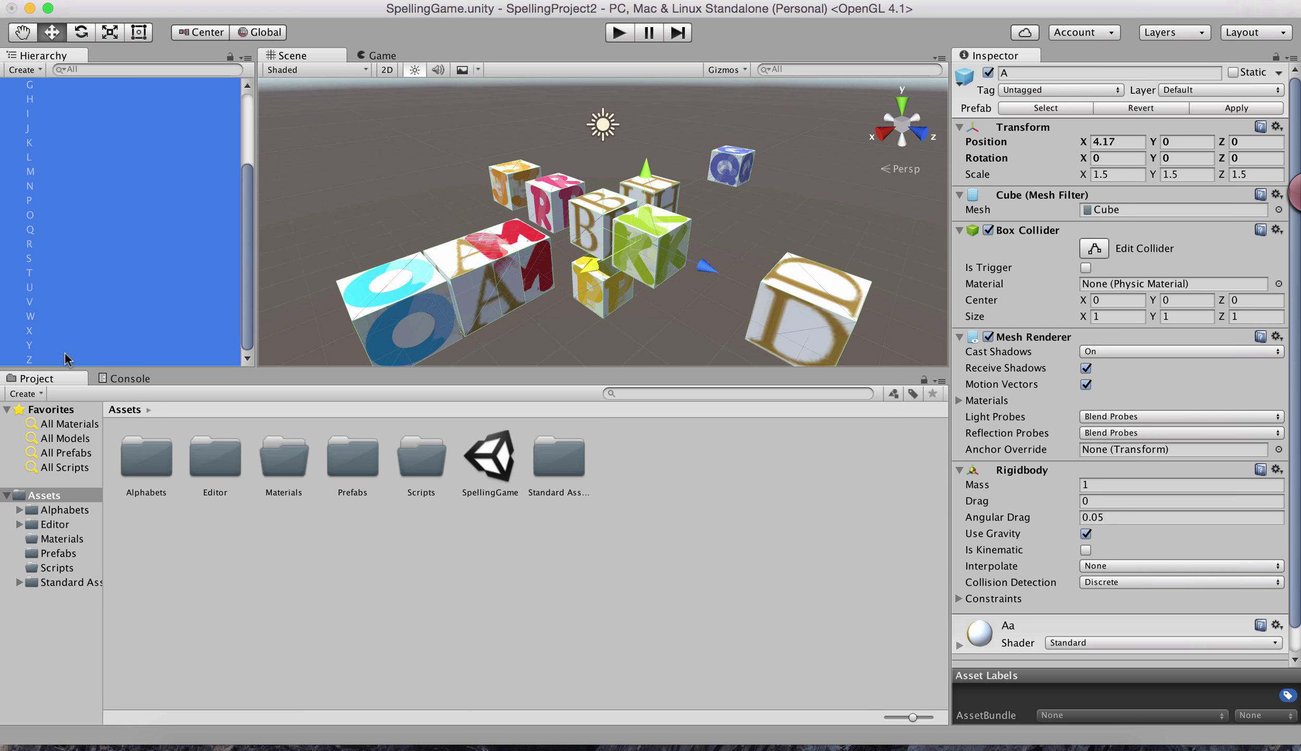
{"action": "right_click", "coordinate": [117, 210]}
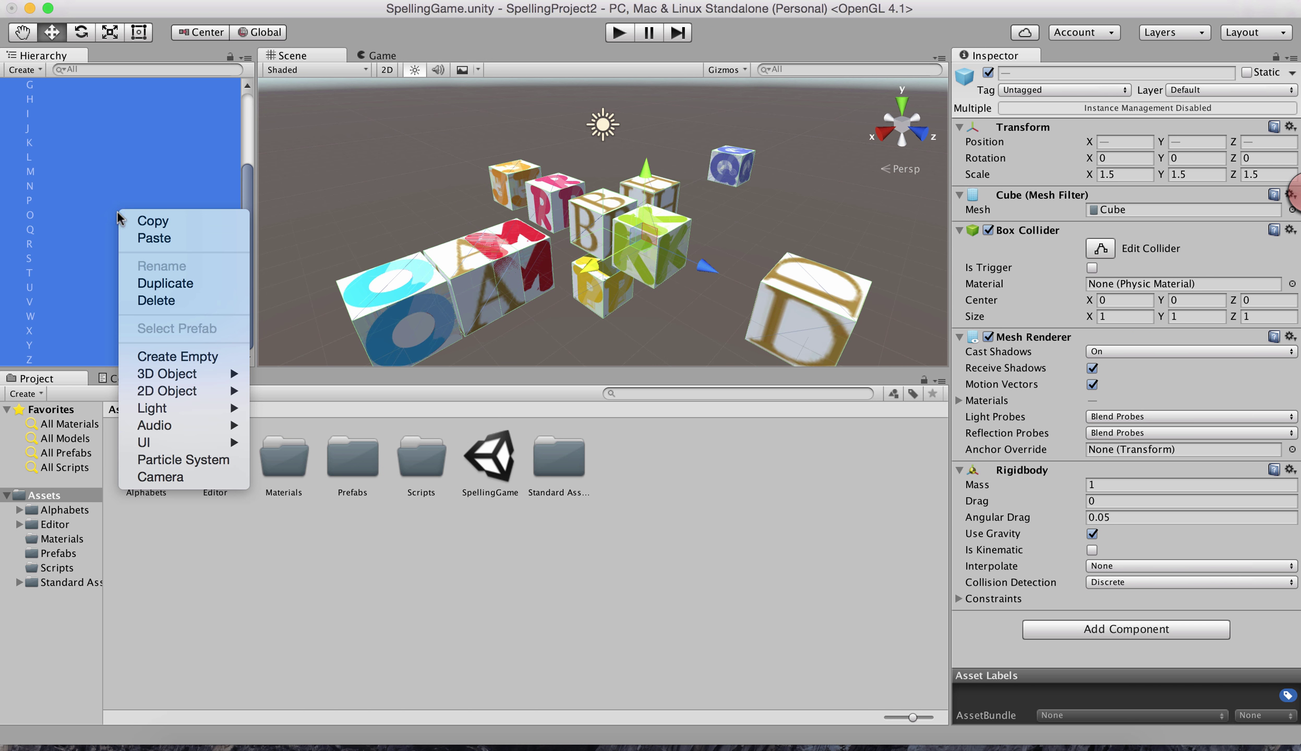
{"action": "left_click", "coordinate": [157, 301]}
{"action": "left_click", "coordinate": [73, 554]}
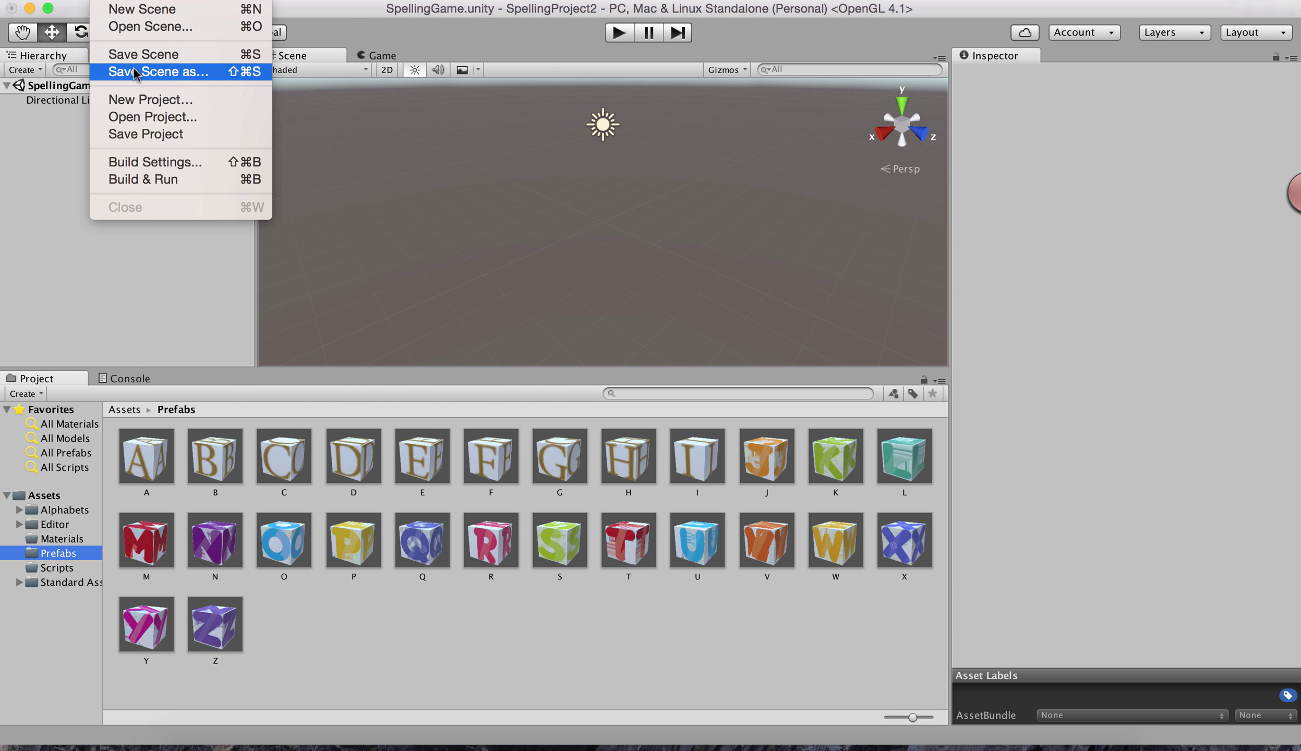
{"action": "left_click", "coordinate": [136, 54]}
Add a 3D cube to the scene and name it Floor.
{"action": "right_click", "coordinate": [90, 147]}
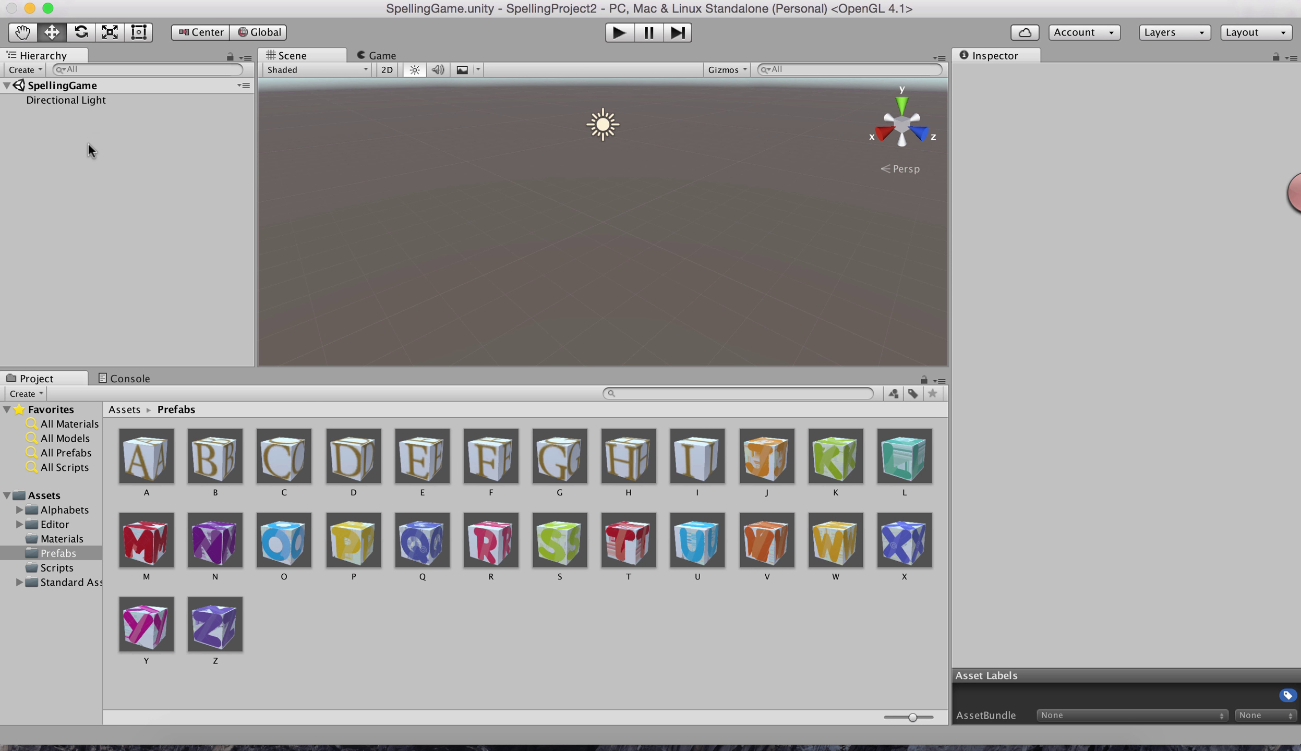
{"action": "mouse_move", "coordinate": [182, 305]}
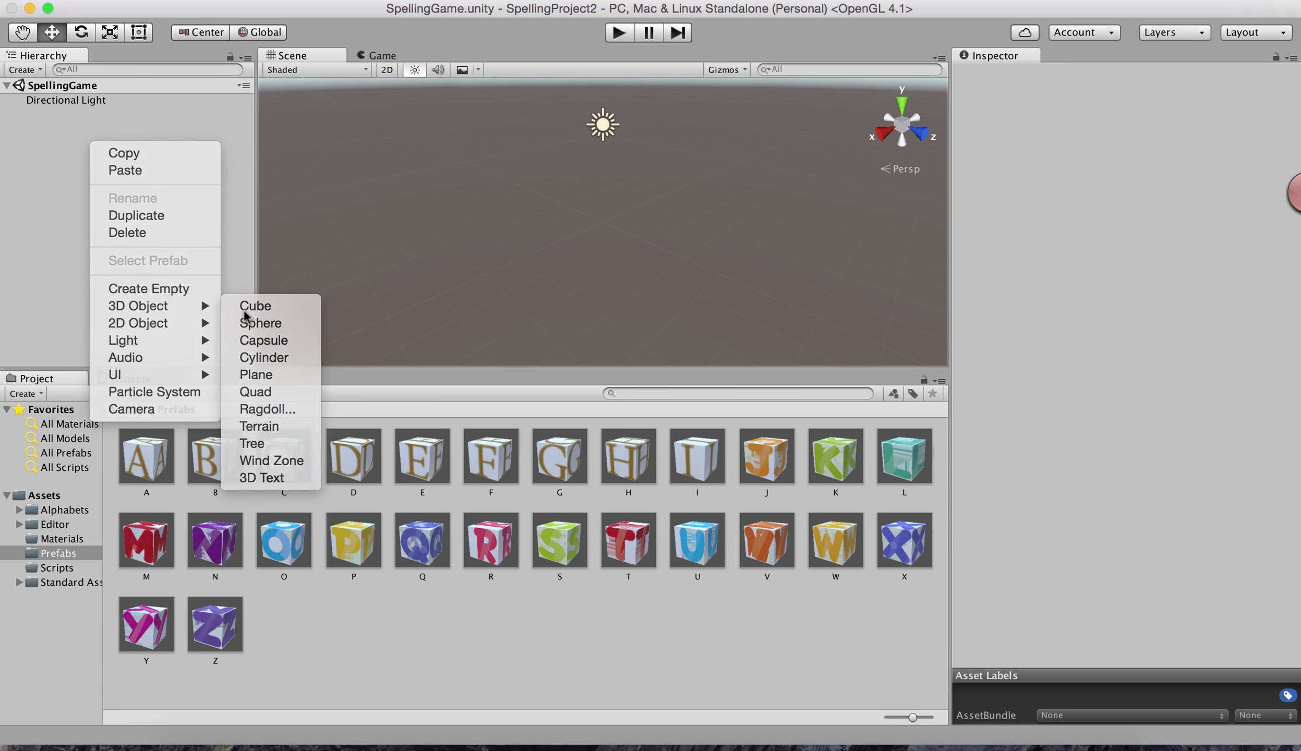
{"action": "left_click", "coordinate": [250, 306]}
{"action": "left_click", "coordinate": [58, 120]}
{"action": "type", "text": "fL"}
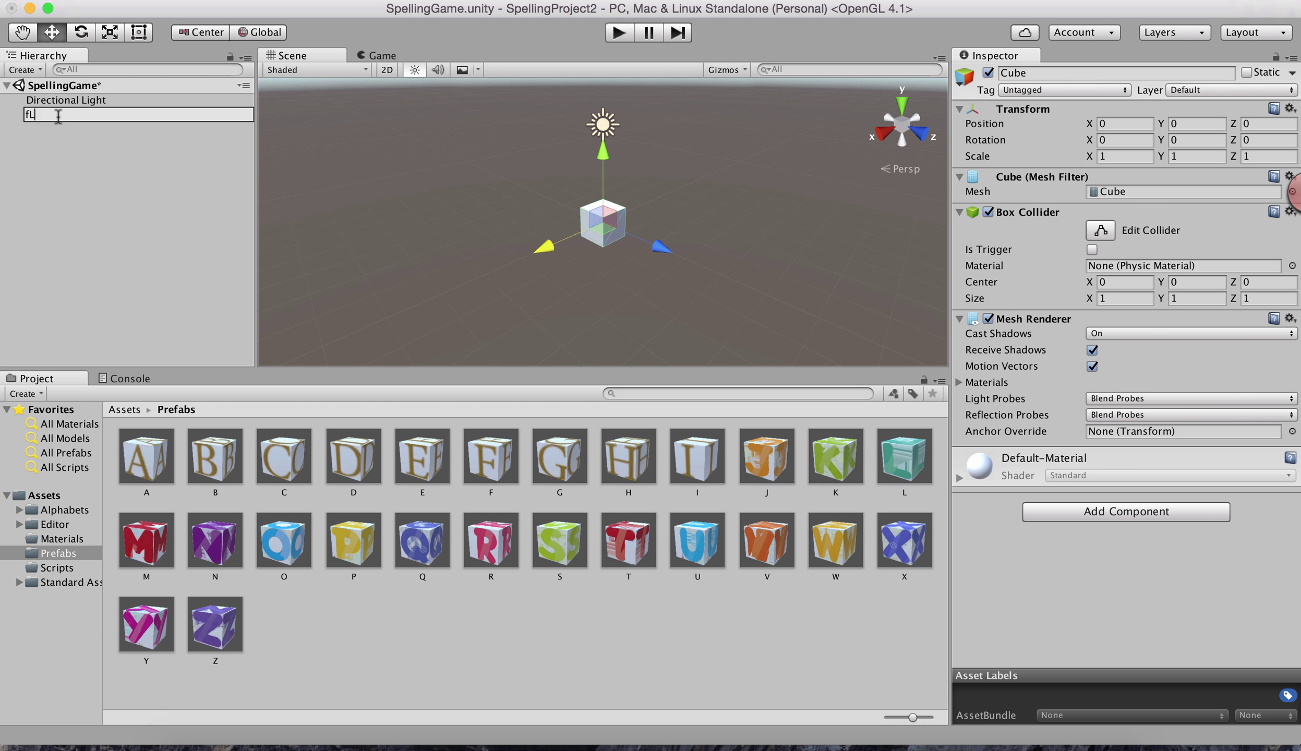
{"action": "type", "text": "oor"}
{"action": "key", "text": "Return"}
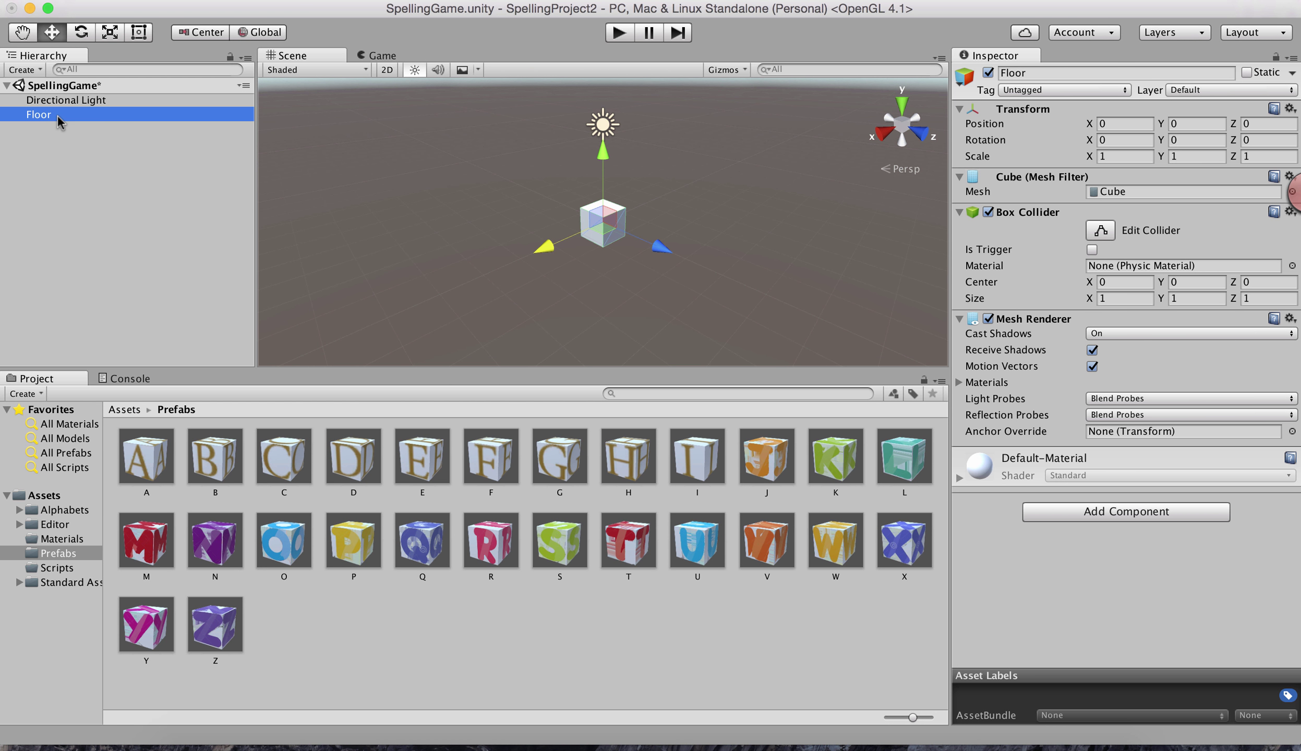
Set the Floor's scale to 200 along X and 200 along Z.
{"action": "left_click", "coordinate": [1147, 156]}
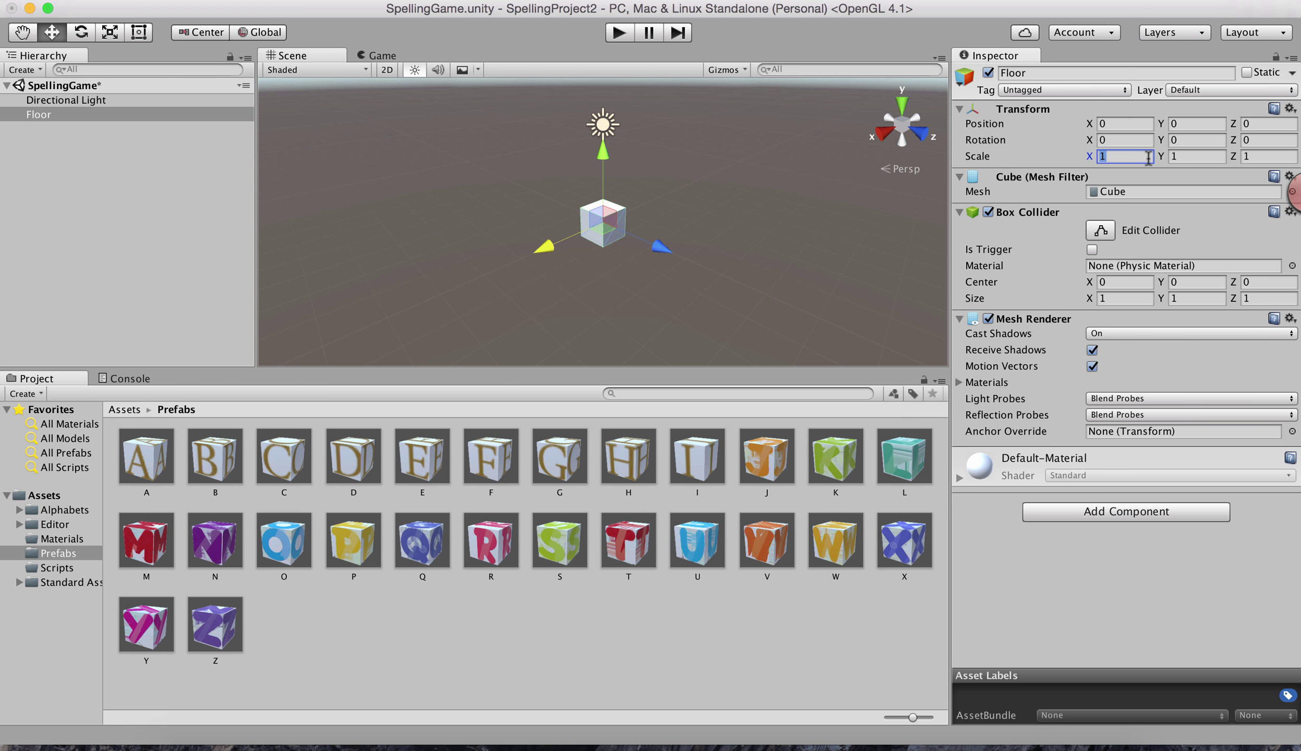
{"action": "type", "text": "200"}
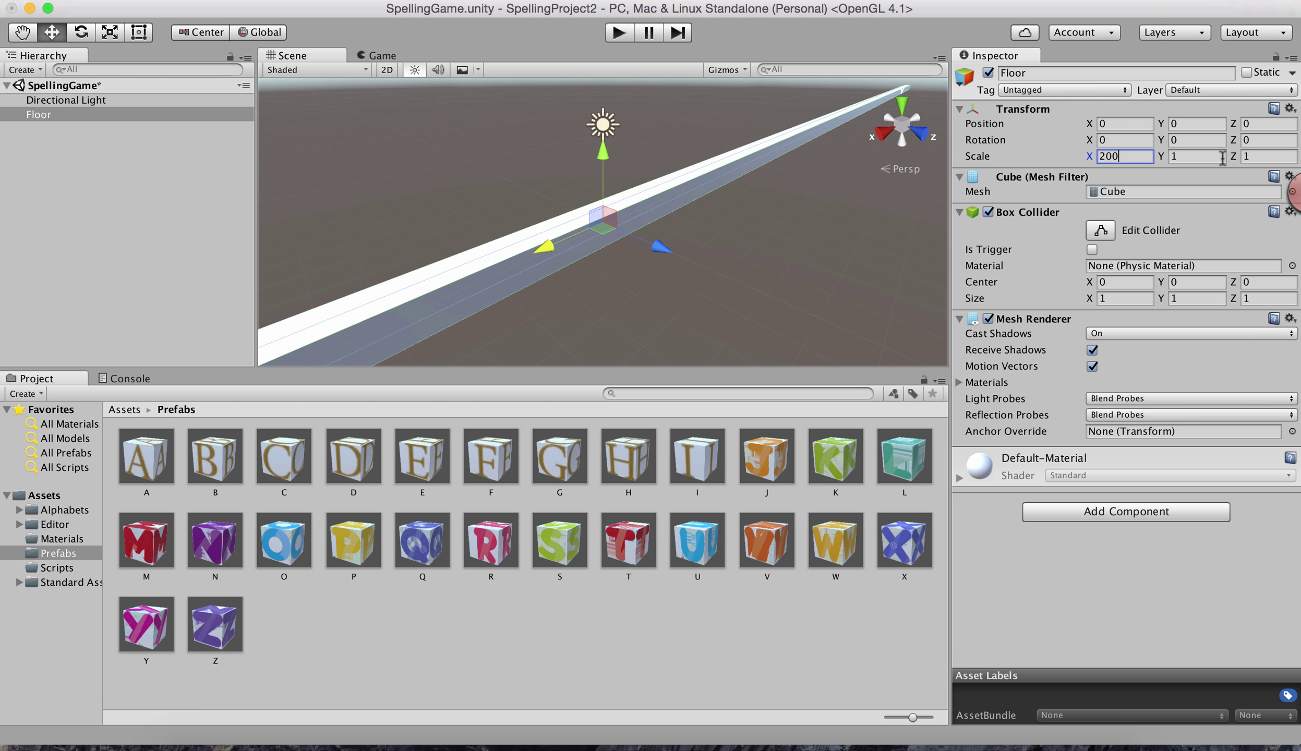
{"action": "left_click", "coordinate": [1257, 156]}
{"action": "type", "text": "200"}
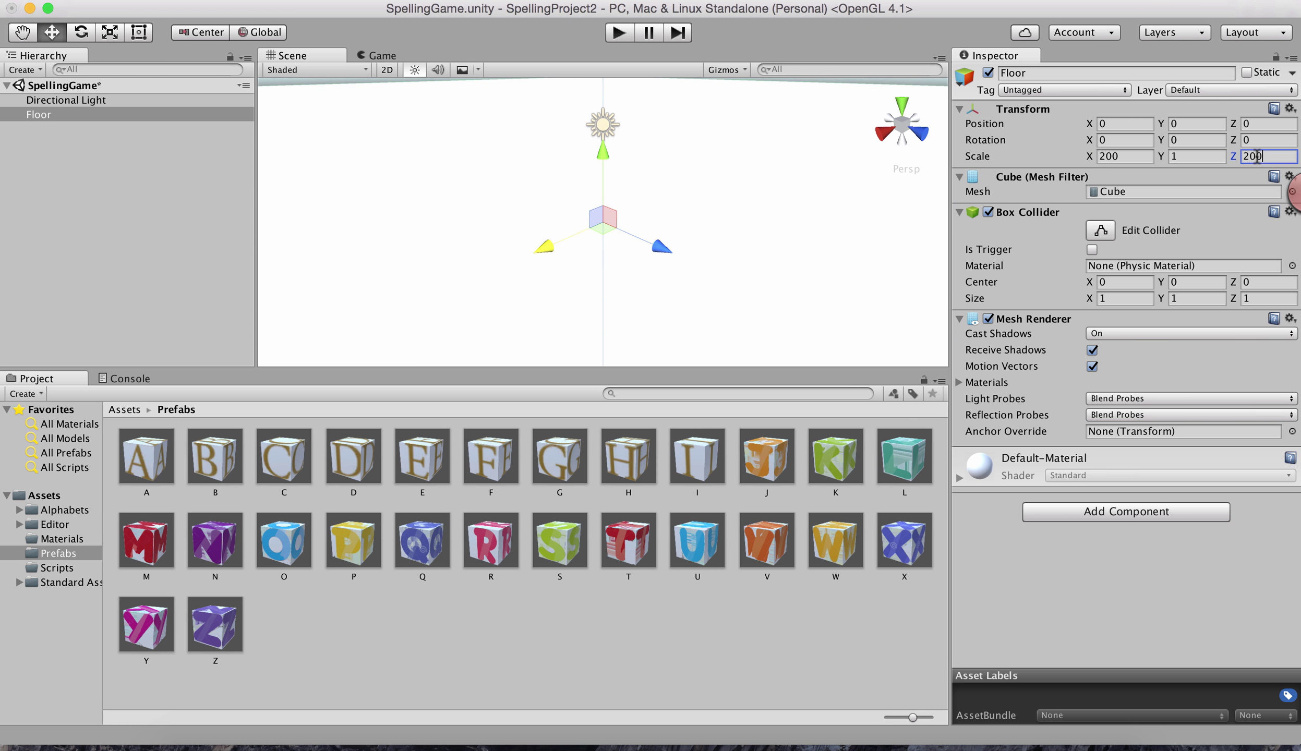
Create a material named FloorMat in the Materials folder.
{"action": "left_click", "coordinate": [62, 538]}
{"action": "right_click", "coordinate": [262, 536]}
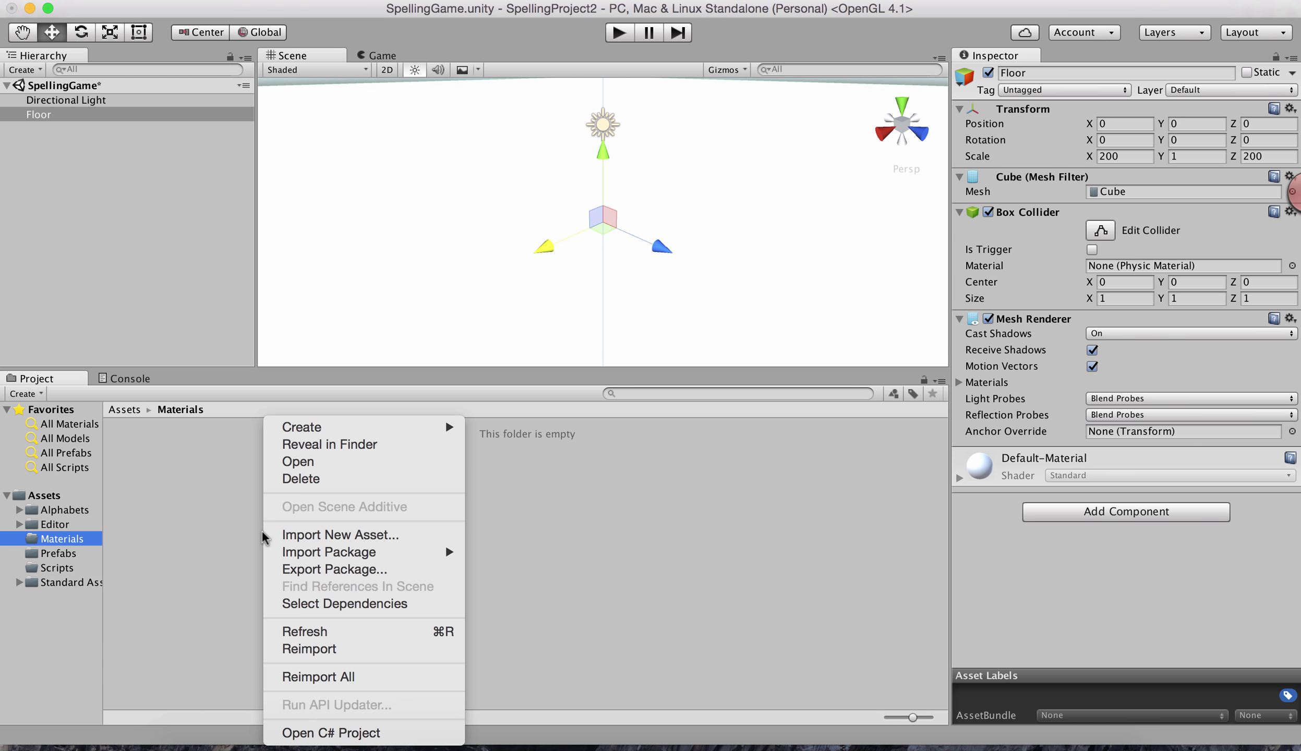
{"action": "mouse_move", "coordinate": [393, 425]}
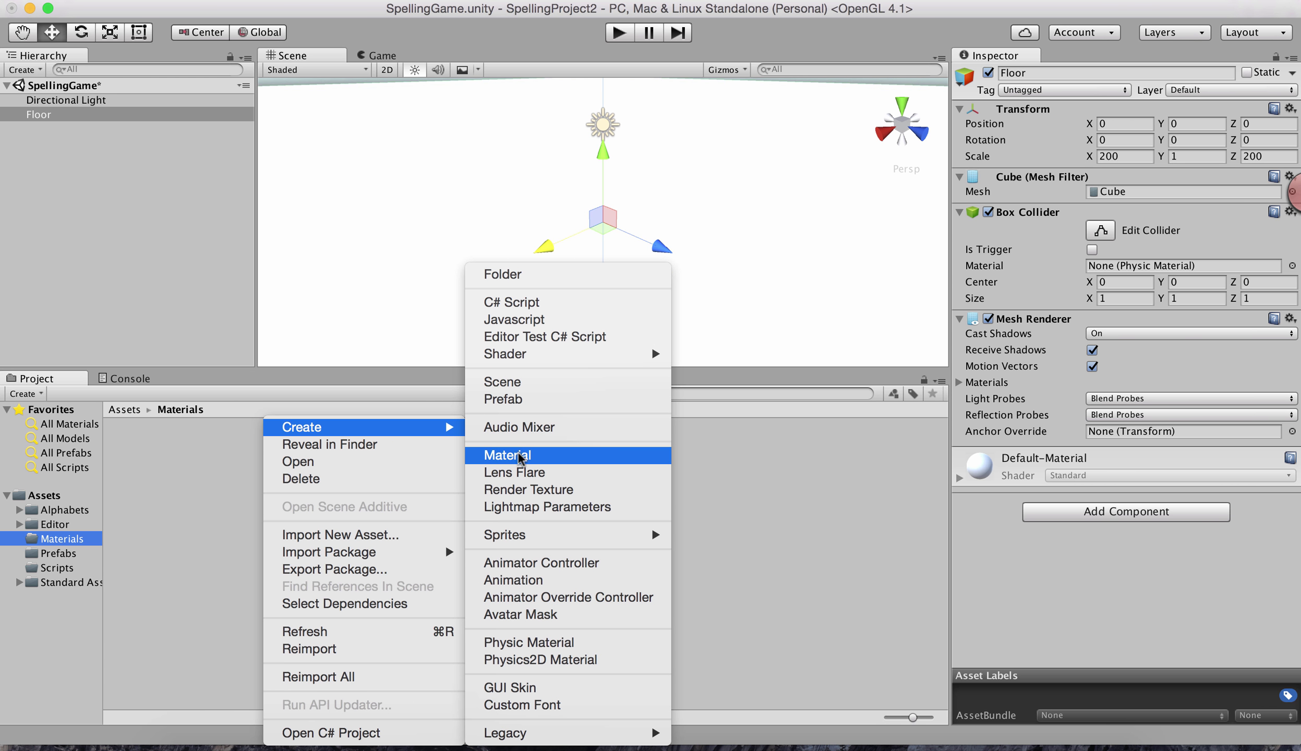
{"action": "left_click", "coordinate": [507, 455]}
{"action": "type", "text": "FloorMat"}
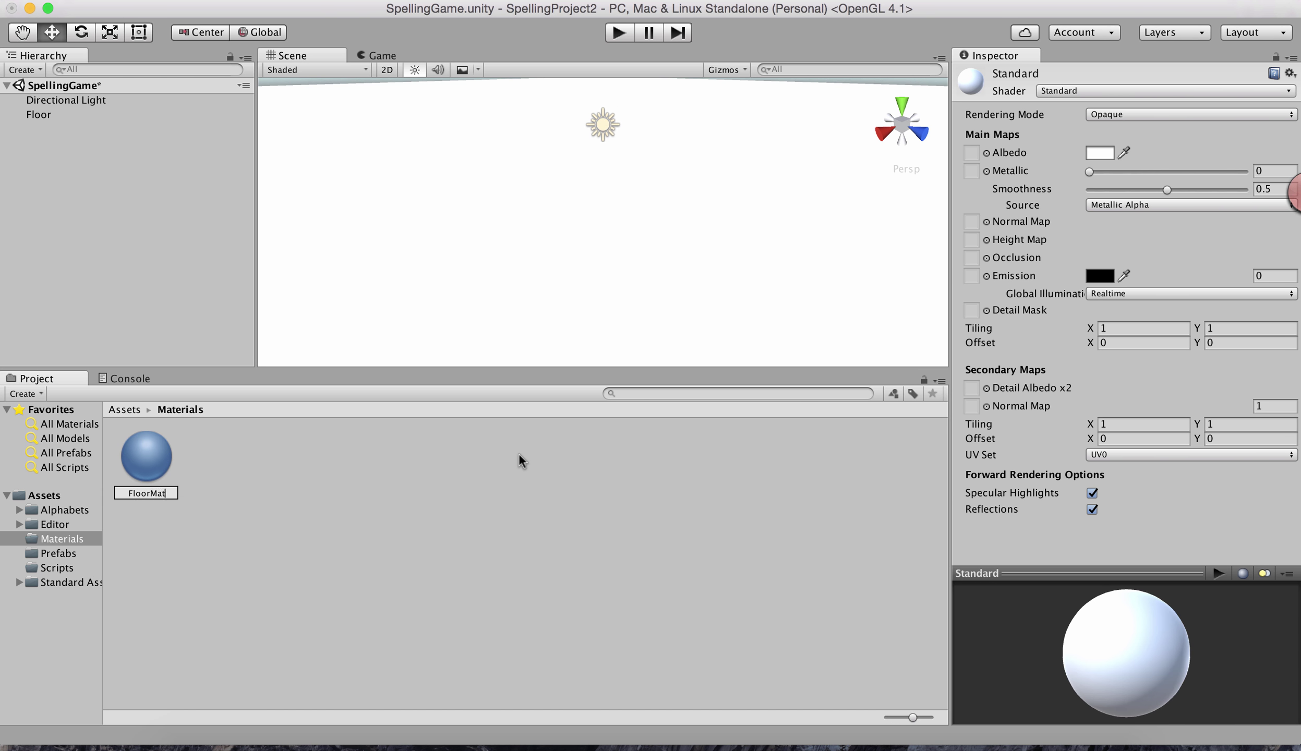
{"action": "key", "text": "Return"}
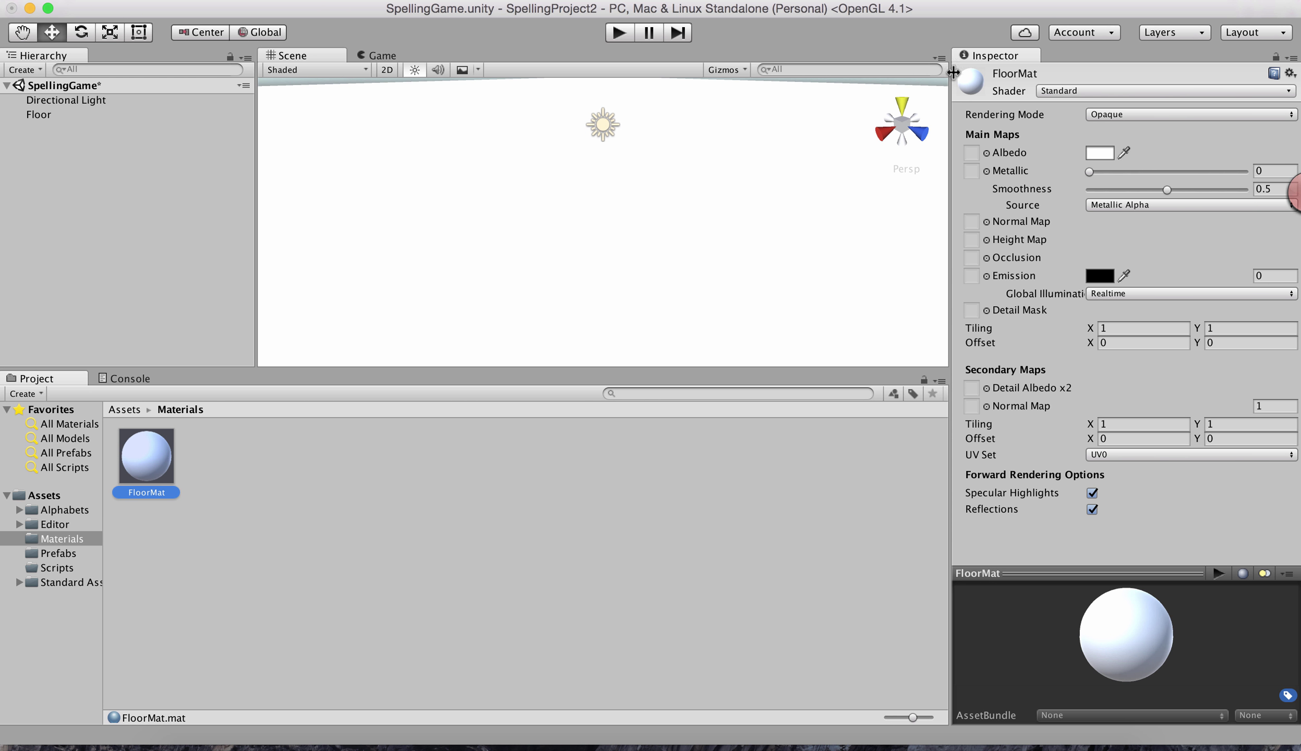
Set FloorMat's albedo colour to a pinkish red, about FD7878, and apply the material to the Floor.
{"action": "left_click", "coordinate": [1100, 152]}
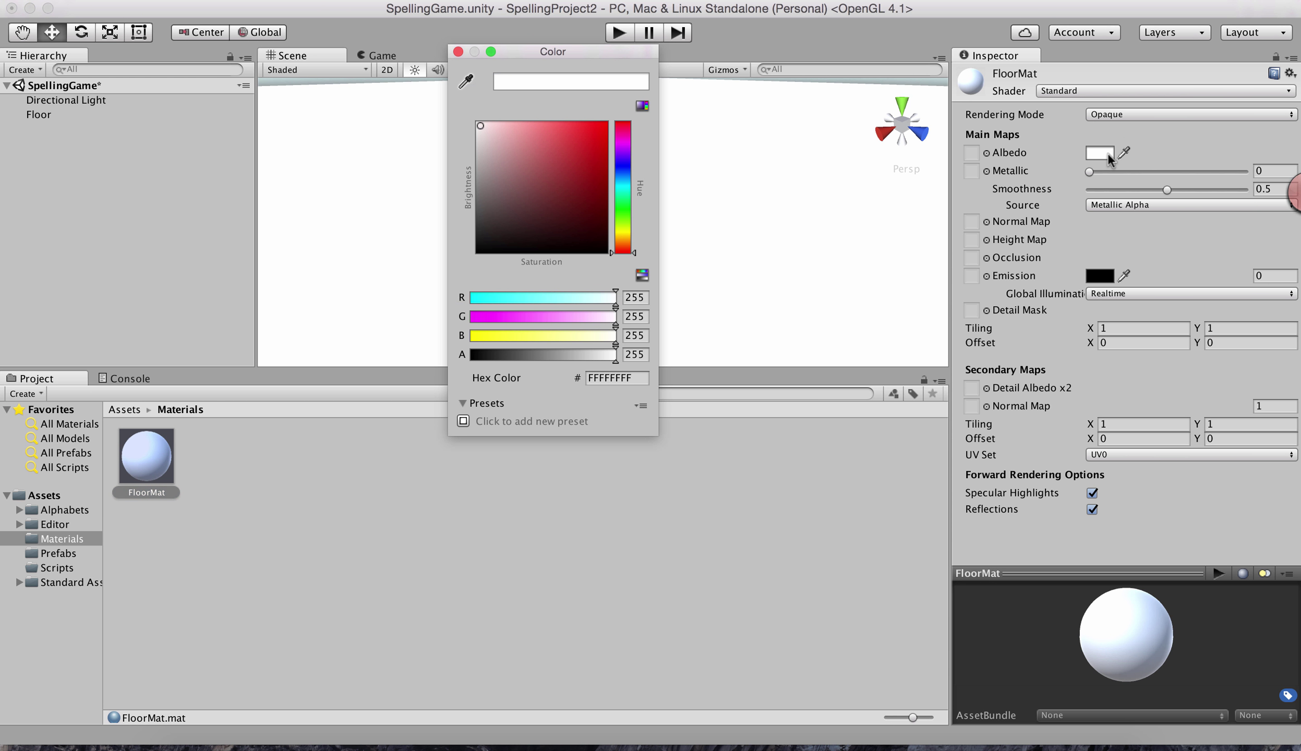
{"action": "left_click", "coordinate": [565, 141]}
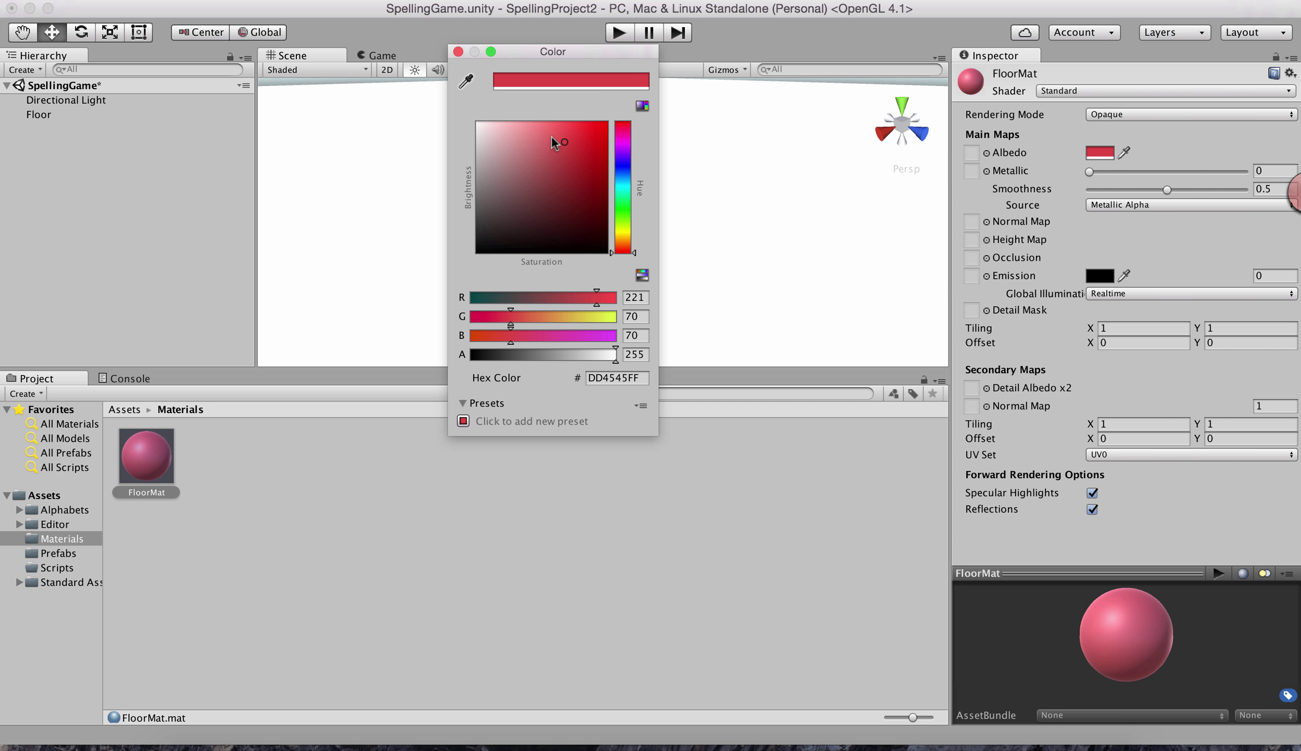
{"action": "left_click", "coordinate": [458, 51]}
{"action": "left_click_drag", "start_coordinate": [166, 464], "coordinate": [416, 308]}
{"action": "scroll", "coordinate": [416, 305], "scroll_direction": "down", "scroll_amount": 5}
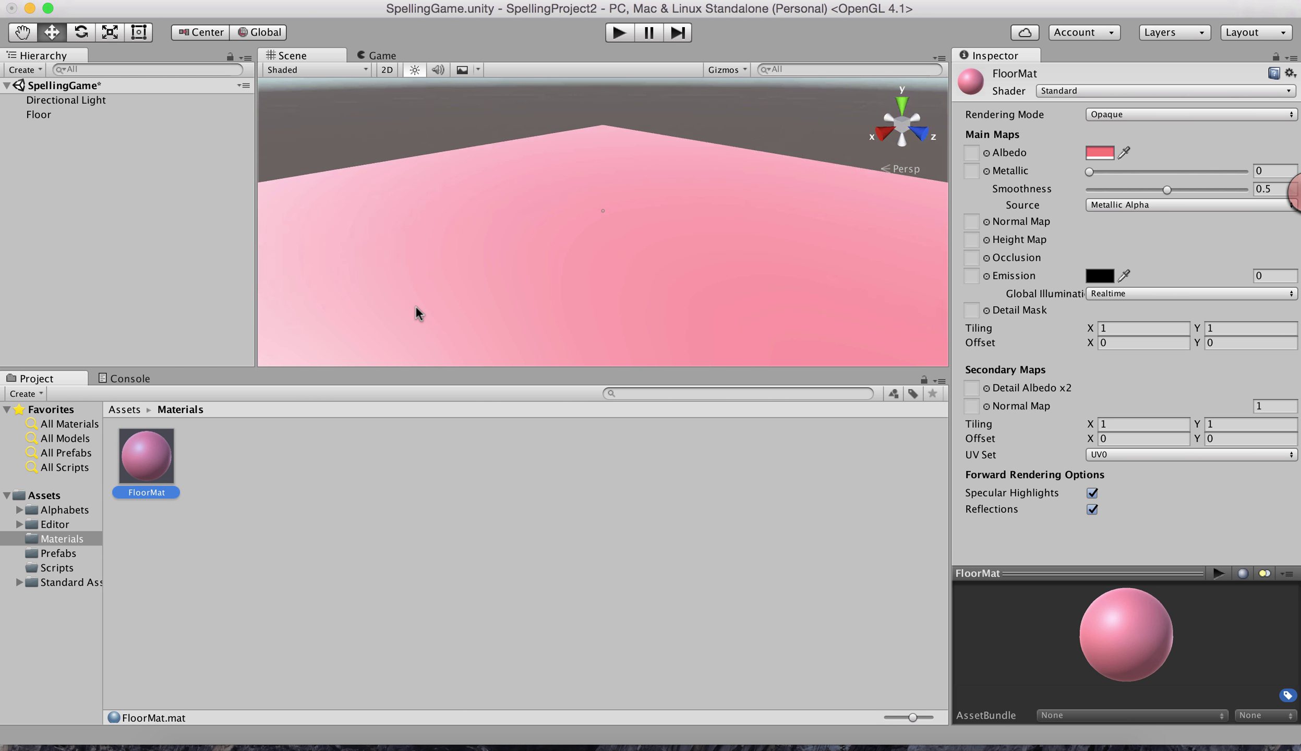
{"action": "left_click", "coordinate": [93, 179]}
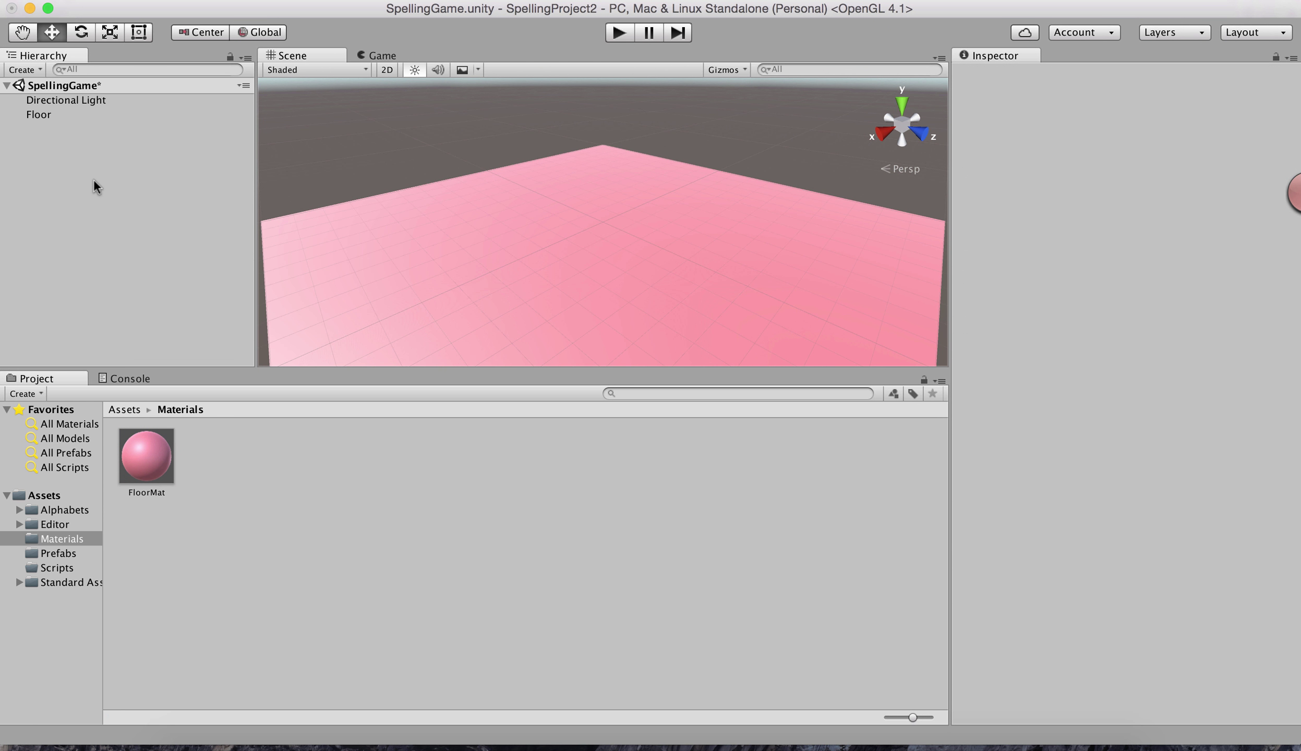
Search the project assets for fps and add the FPSController prefab to the scene.
{"action": "left_click", "coordinate": [46, 496]}
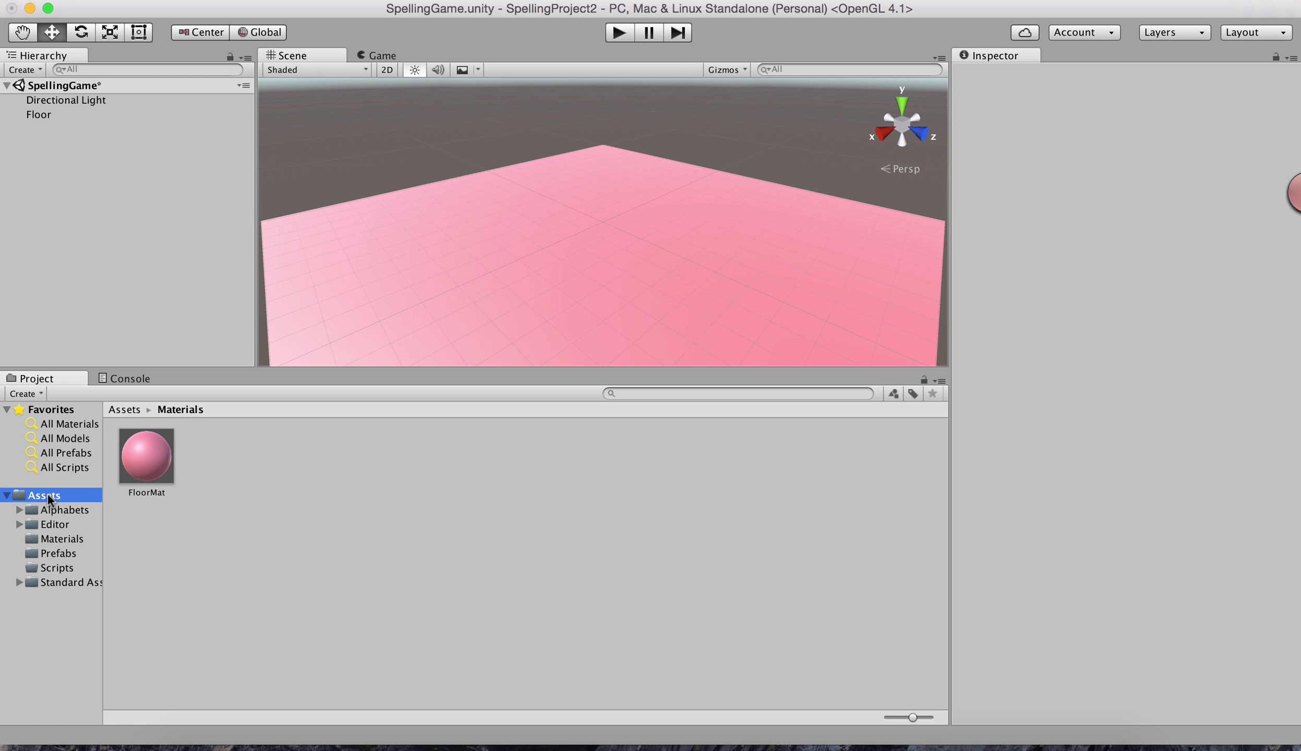
{"action": "left_click", "coordinate": [676, 393]}
{"action": "type", "text": "fps"}
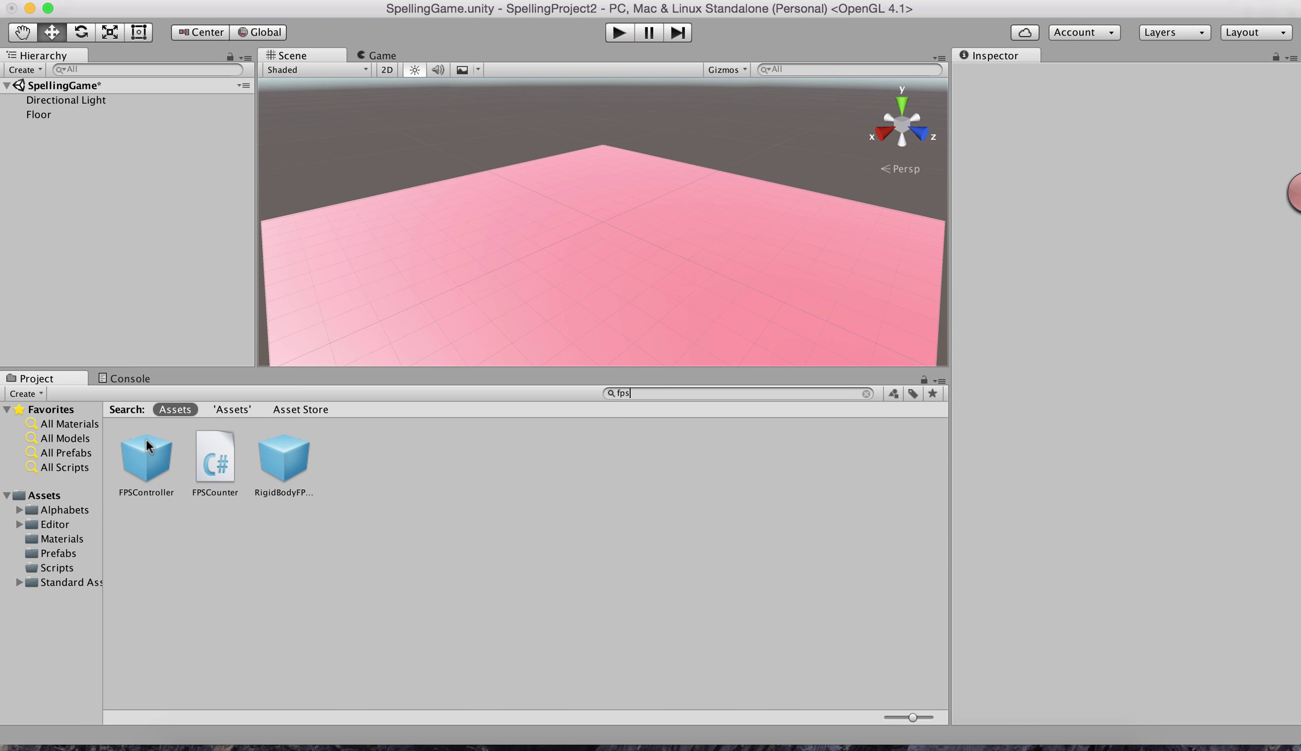
{"action": "left_click_drag", "start_coordinate": [146, 456], "coordinate": [99, 250]}
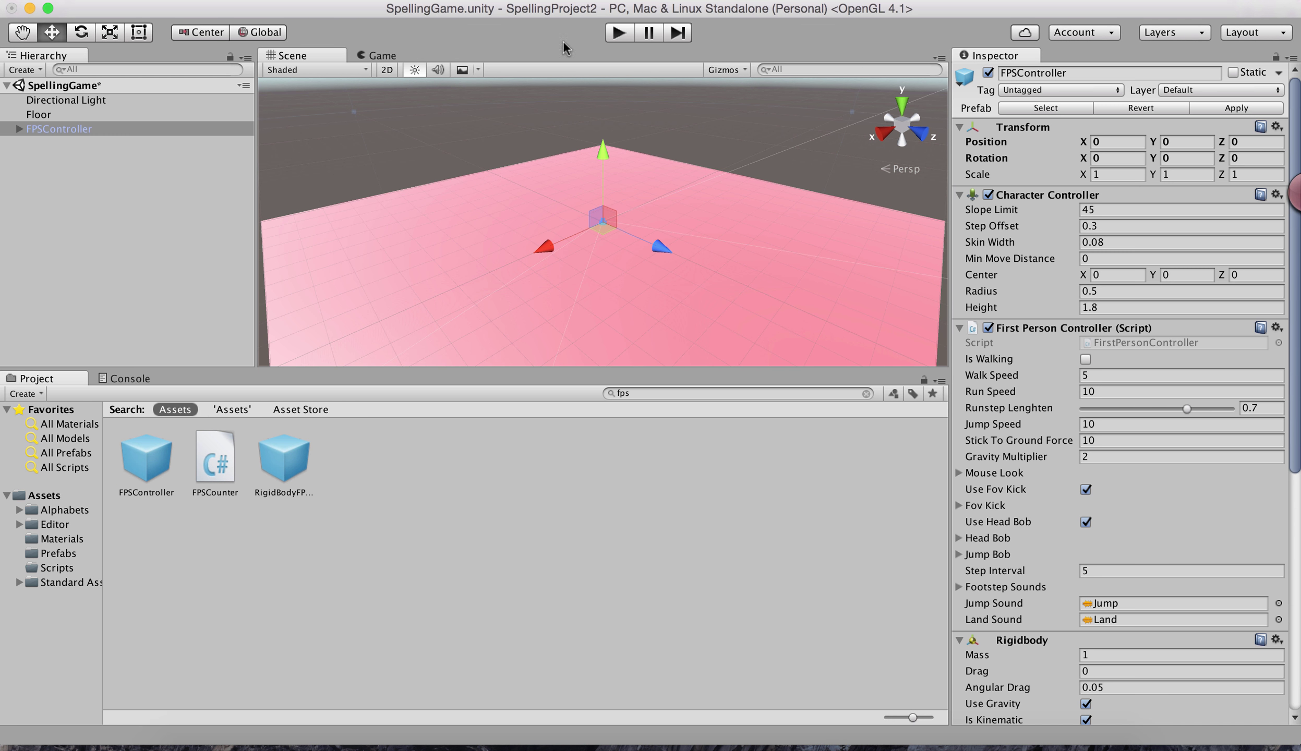
Play-test the scene by walking forward across the floor with the first-person controller, and stop the game.
{"action": "left_click", "coordinate": [625, 27]}
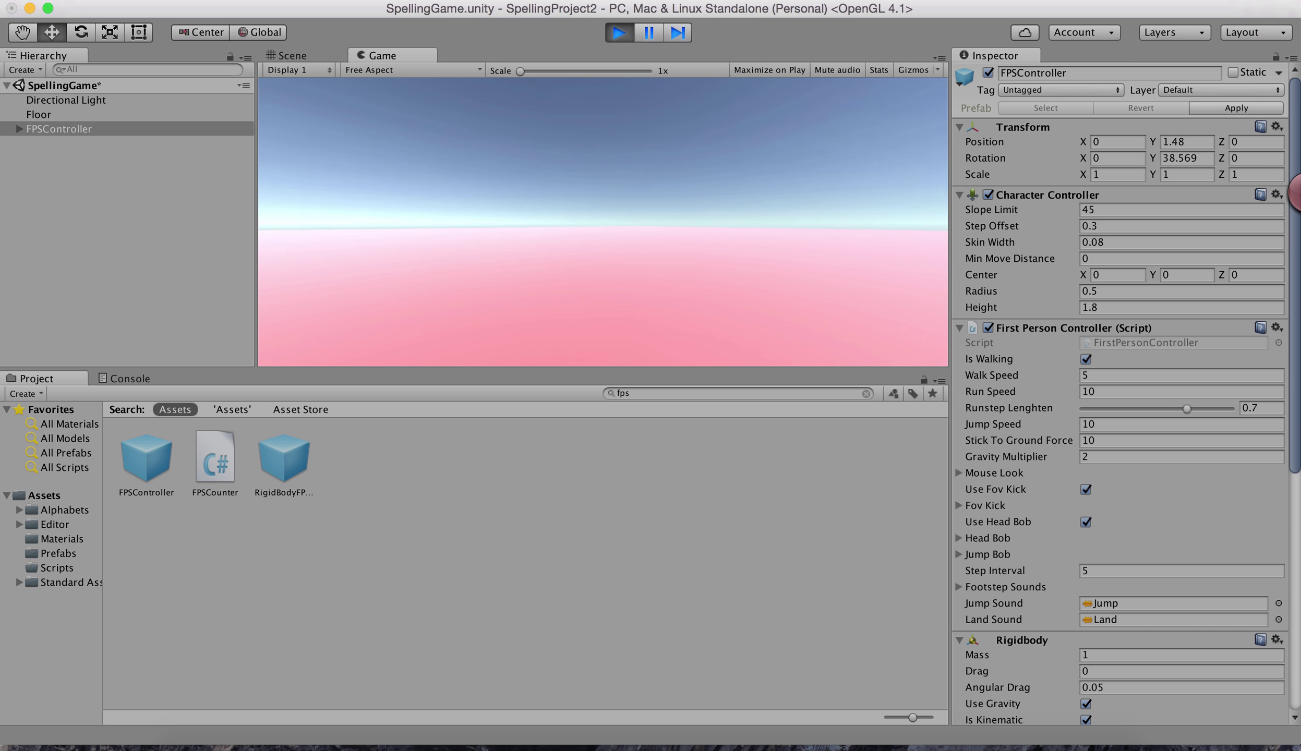
{"action": "key", "text": "w"}
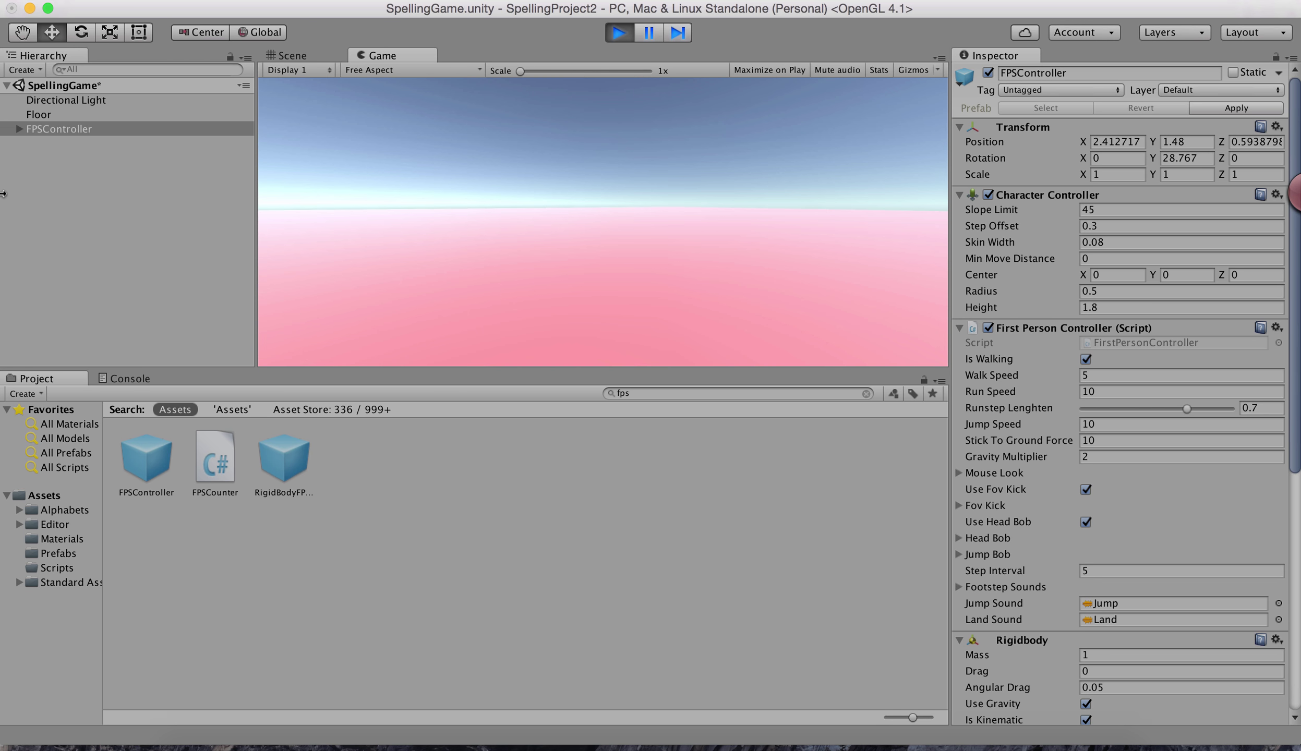
{"action": "key", "text": "w"}
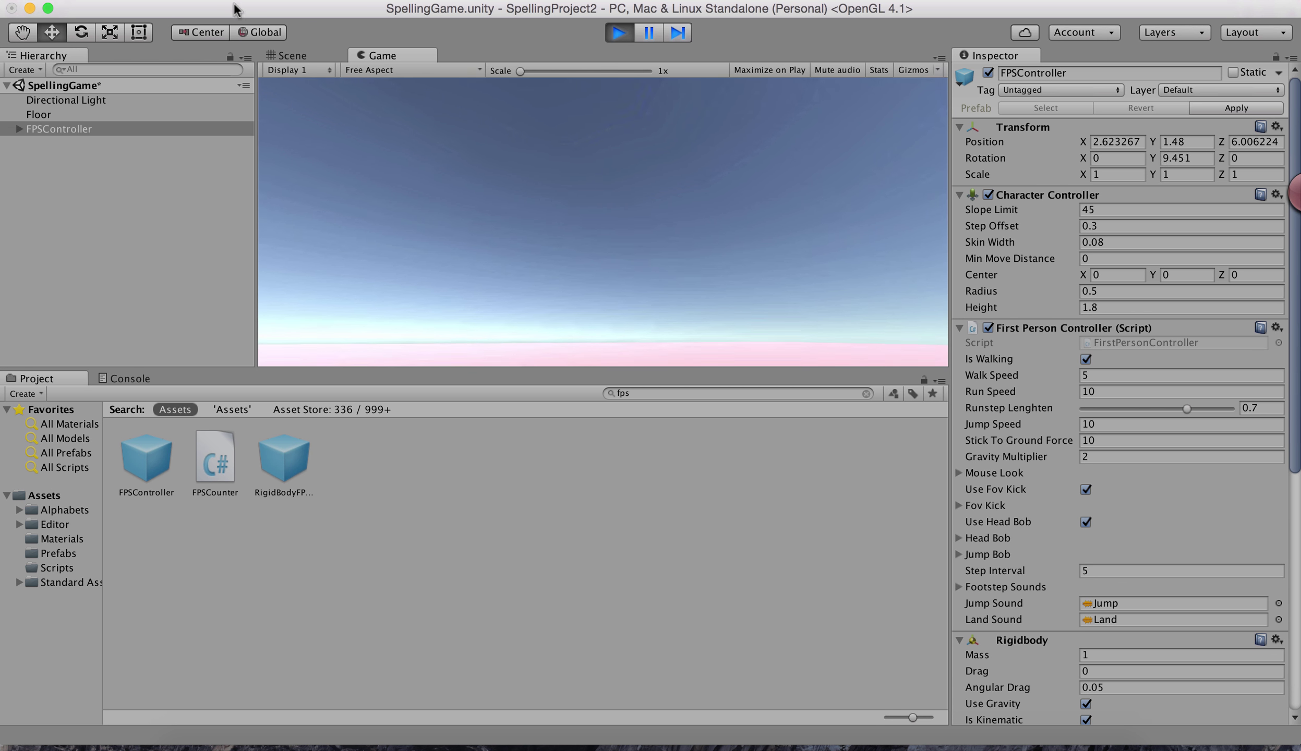
{"action": "left_click", "coordinate": [629, 32]}
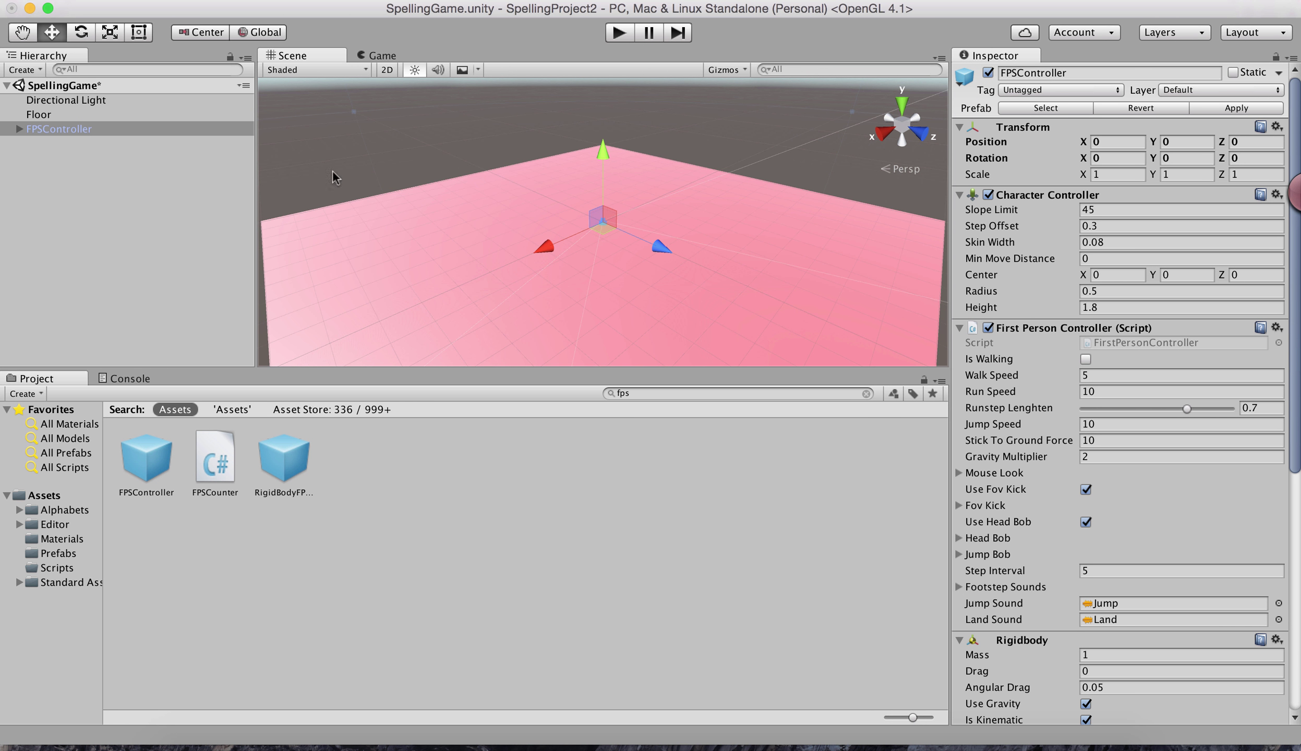
Adjust the FPSController's height with a play test in between, ending with it raised above the Floor at Y 34.
{"action": "left_click_drag", "start_coordinate": [602, 152], "coordinate": [617, 66]}
{"action": "left_click", "coordinate": [619, 32]}
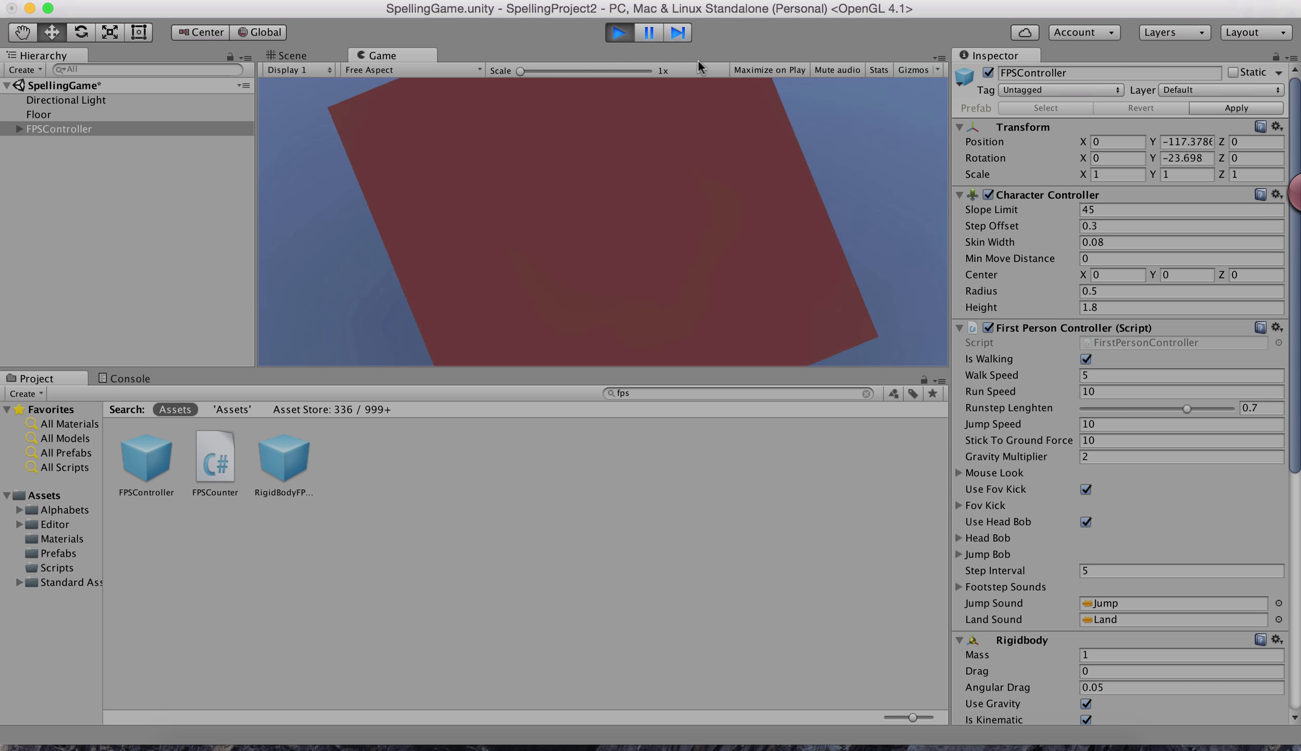
{"action": "left_click", "coordinate": [620, 33]}
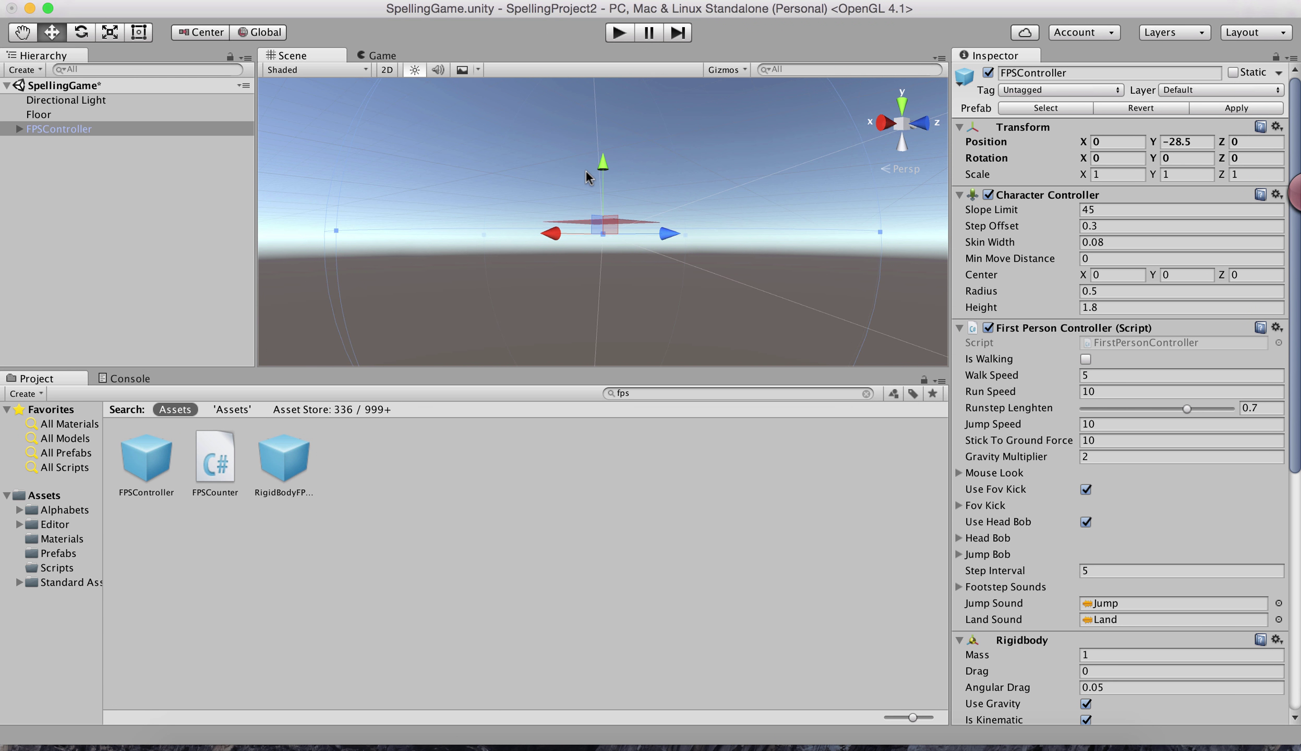
{"action": "left_click_drag", "start_coordinate": [604, 172], "coordinate": [604, 136]}
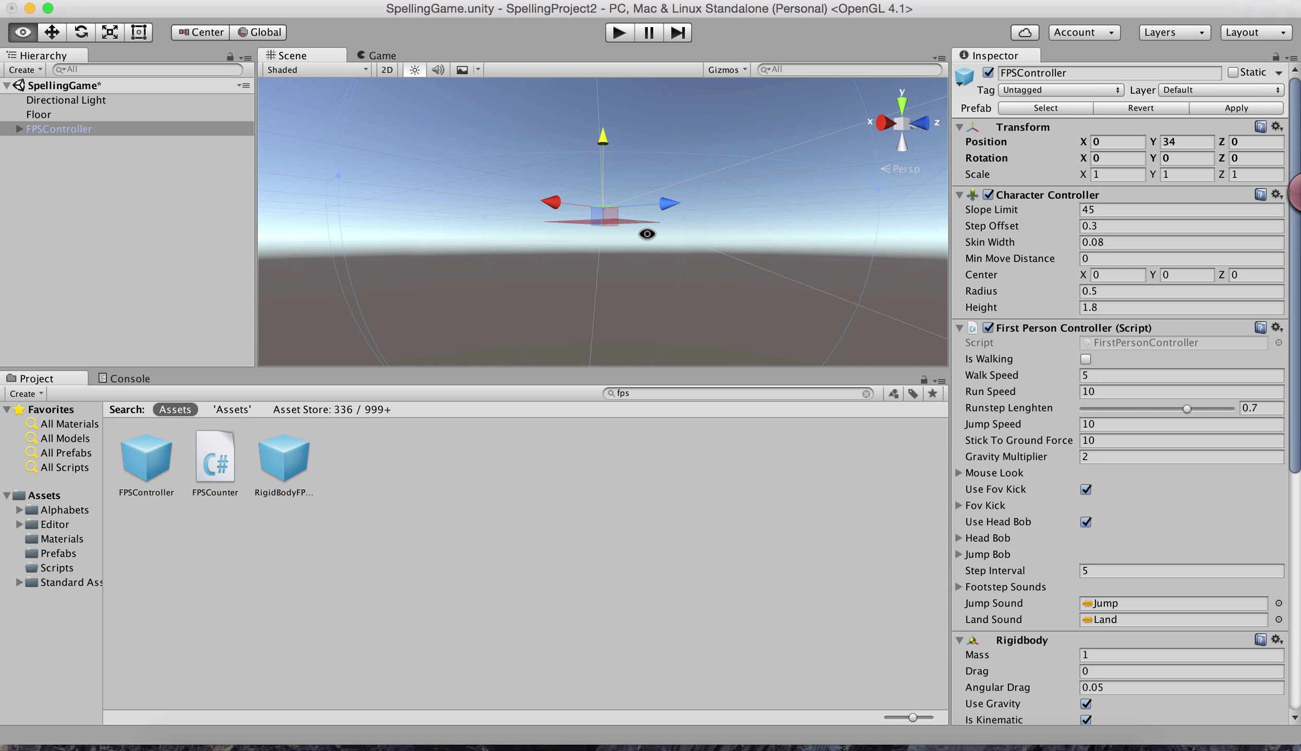
{"action": "left_click_drag", "start_coordinate": [627, 203], "coordinate": [495, 261], "text": "alt"}
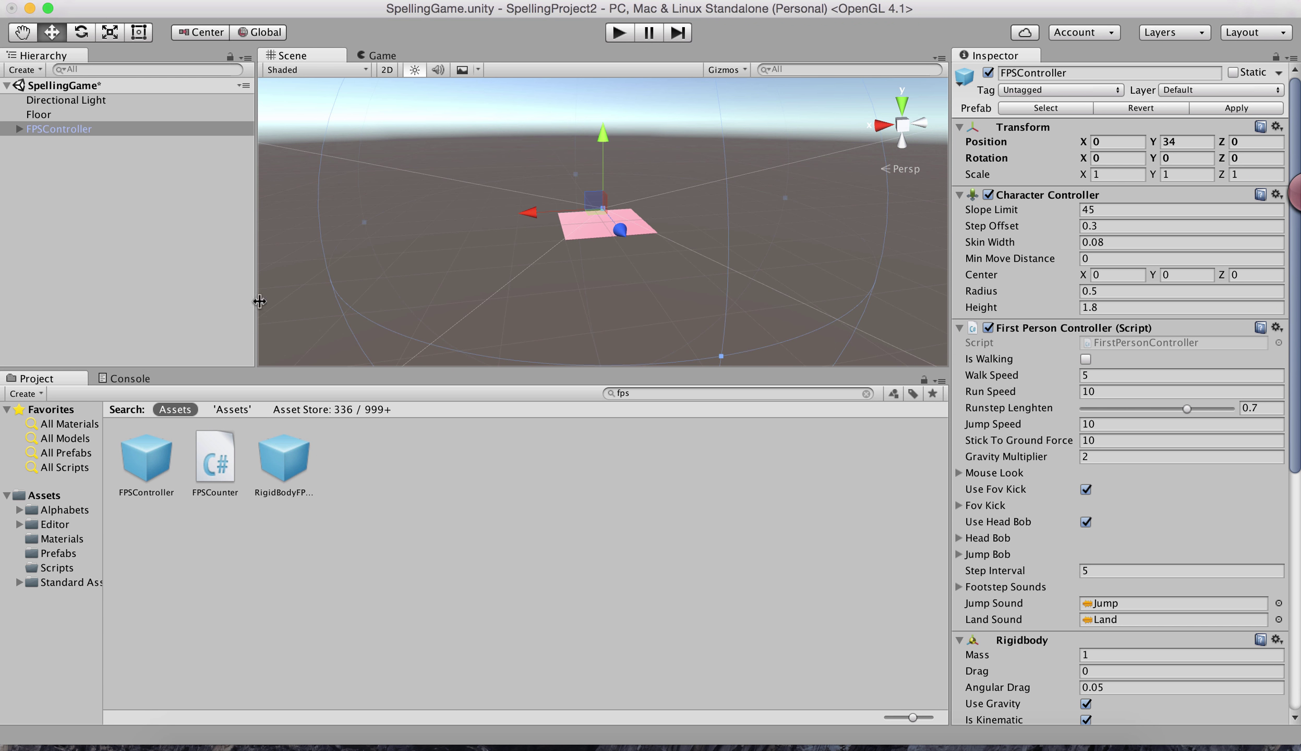
Place an F cube from the Prefabs folder on the Floor and raise it to Y 3.5.
{"action": "left_click", "coordinate": [36, 510]}
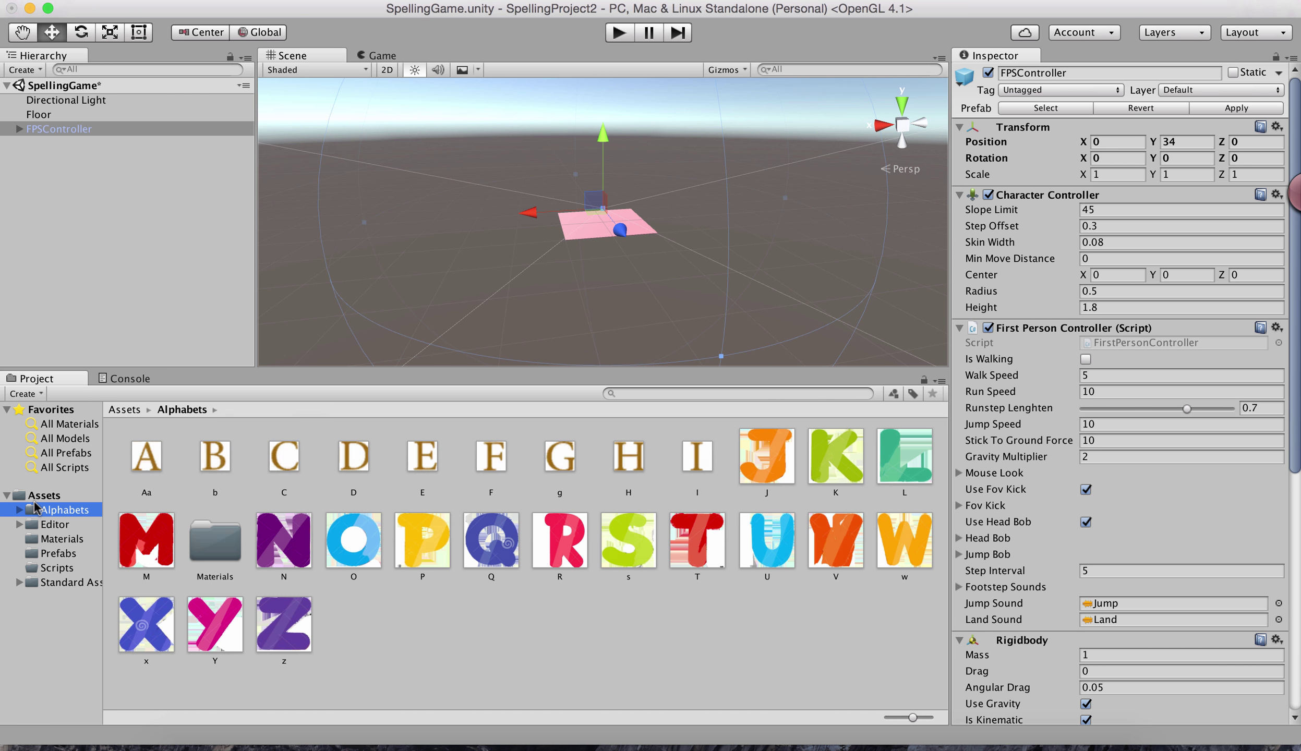
{"action": "left_click", "coordinate": [39, 496]}
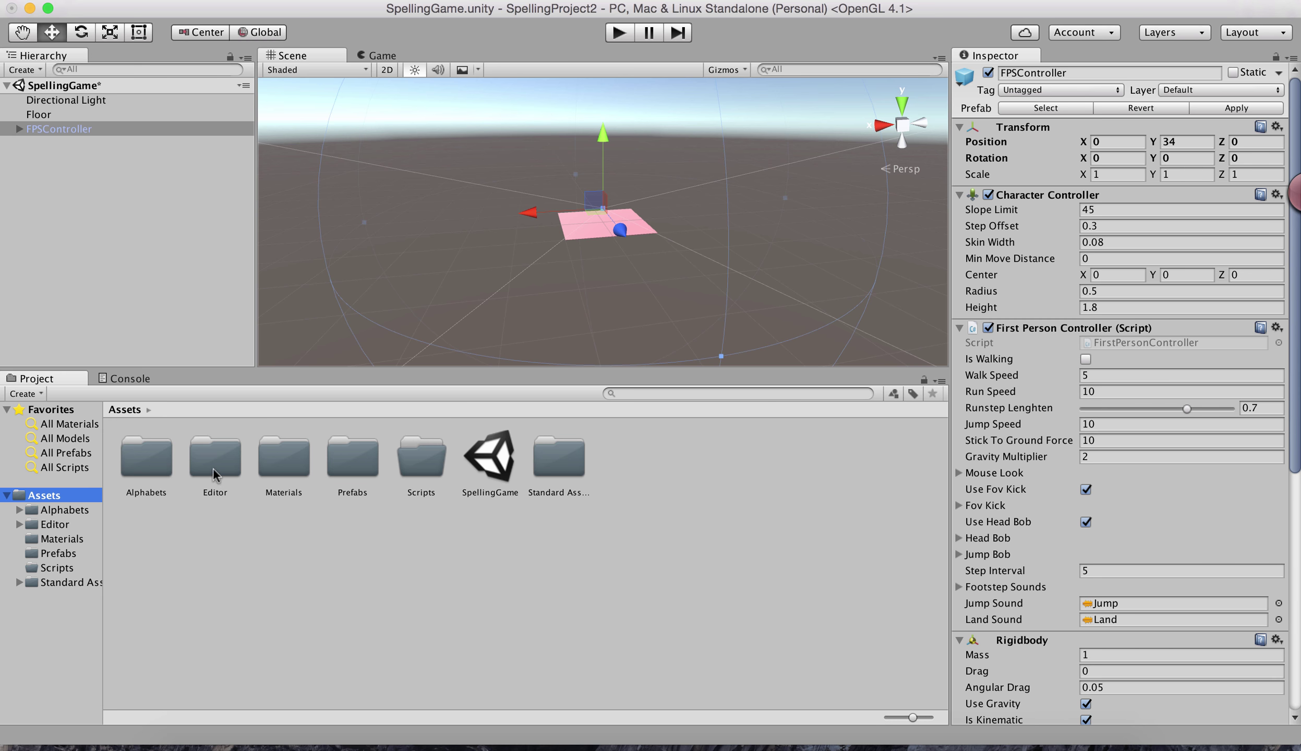
{"action": "double_click", "coordinate": [334, 454]}
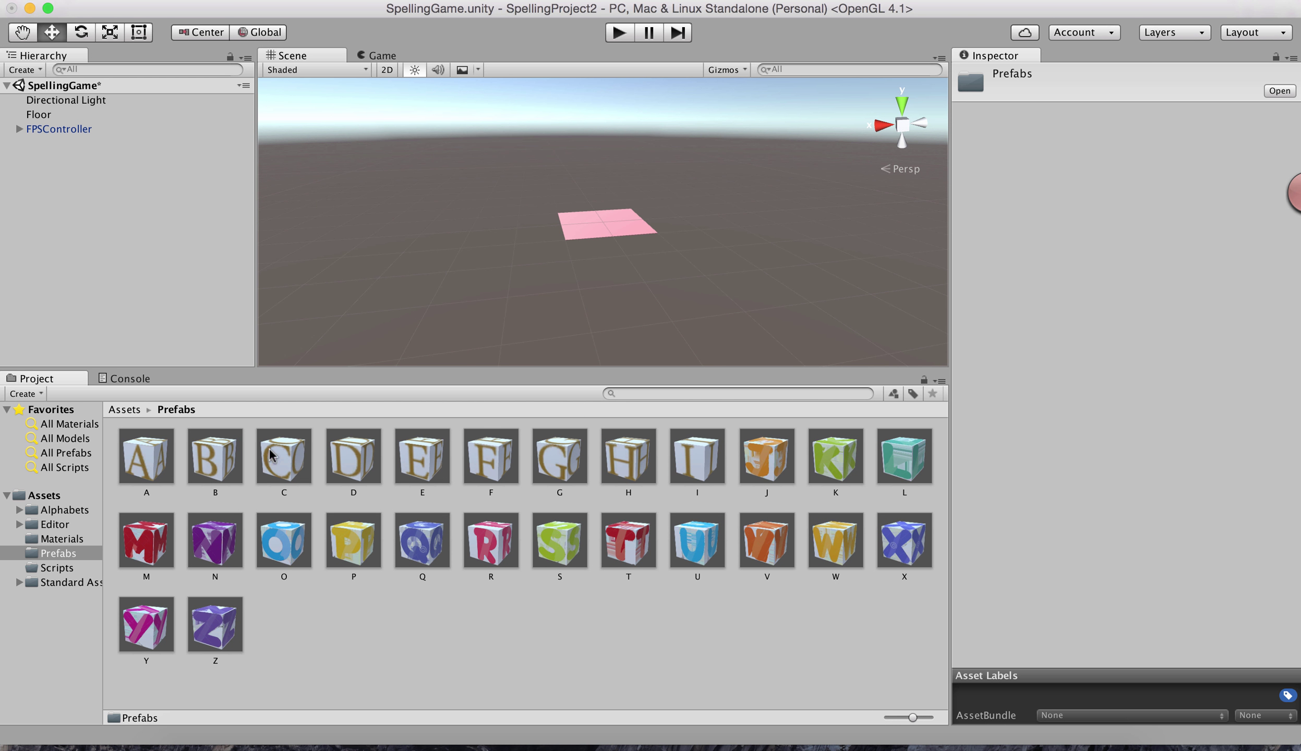
{"action": "left_click", "coordinate": [293, 471]}
{"action": "left_click", "coordinate": [484, 472], "text": "shift"}
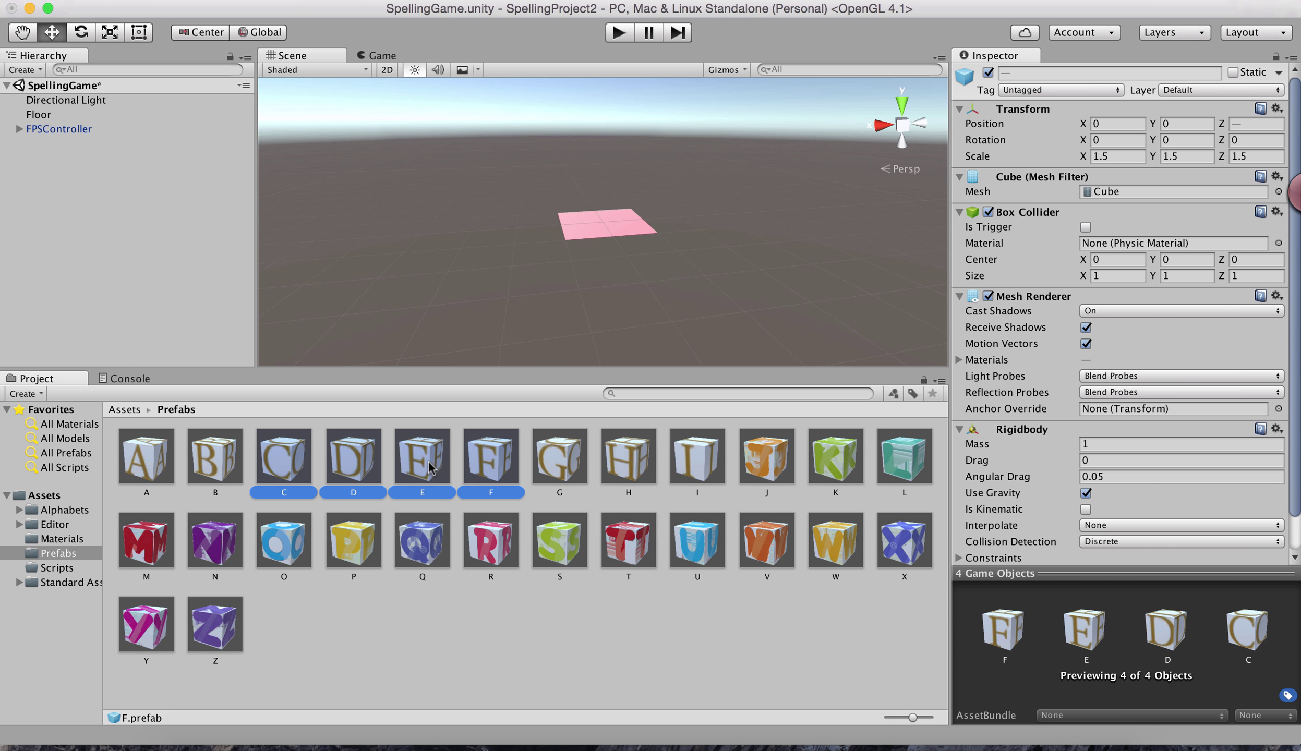
{"action": "left_click_drag", "start_coordinate": [428, 466], "coordinate": [603, 233]}
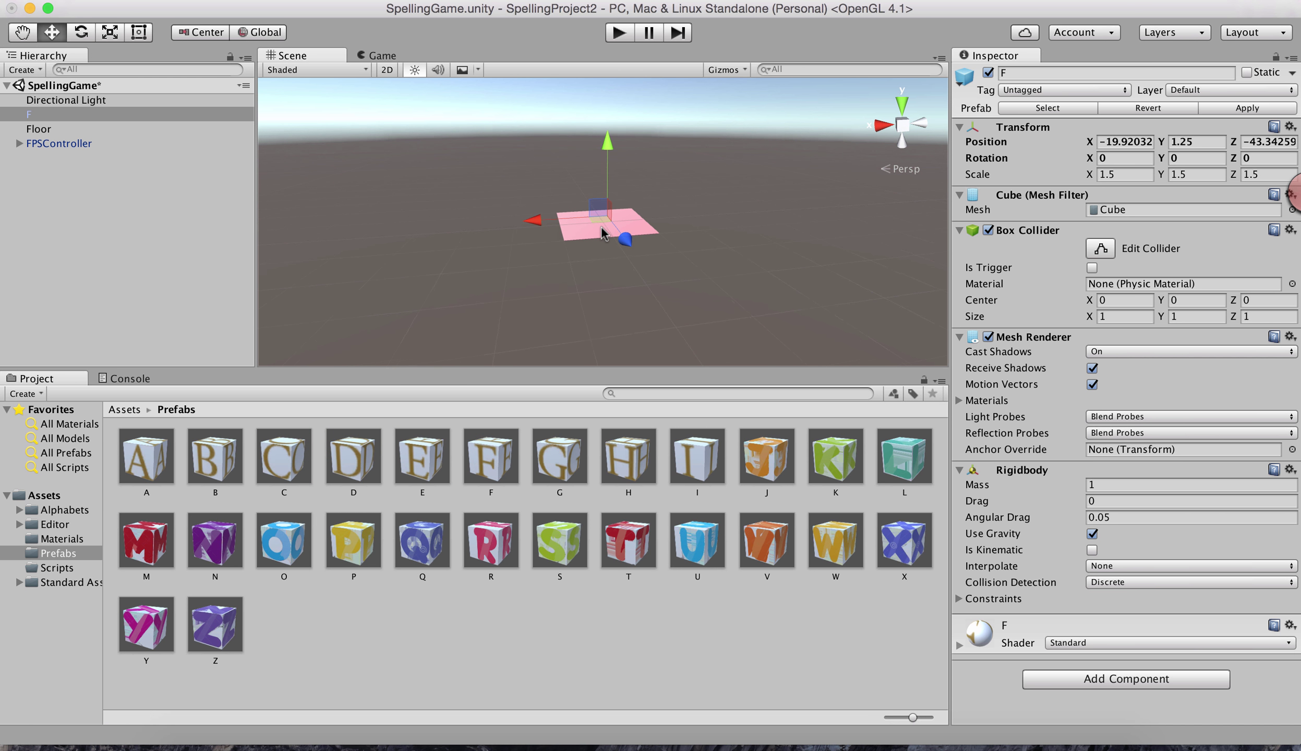
{"action": "scroll", "coordinate": [604, 233], "scroll_direction": "up", "scroll_amount": 5}
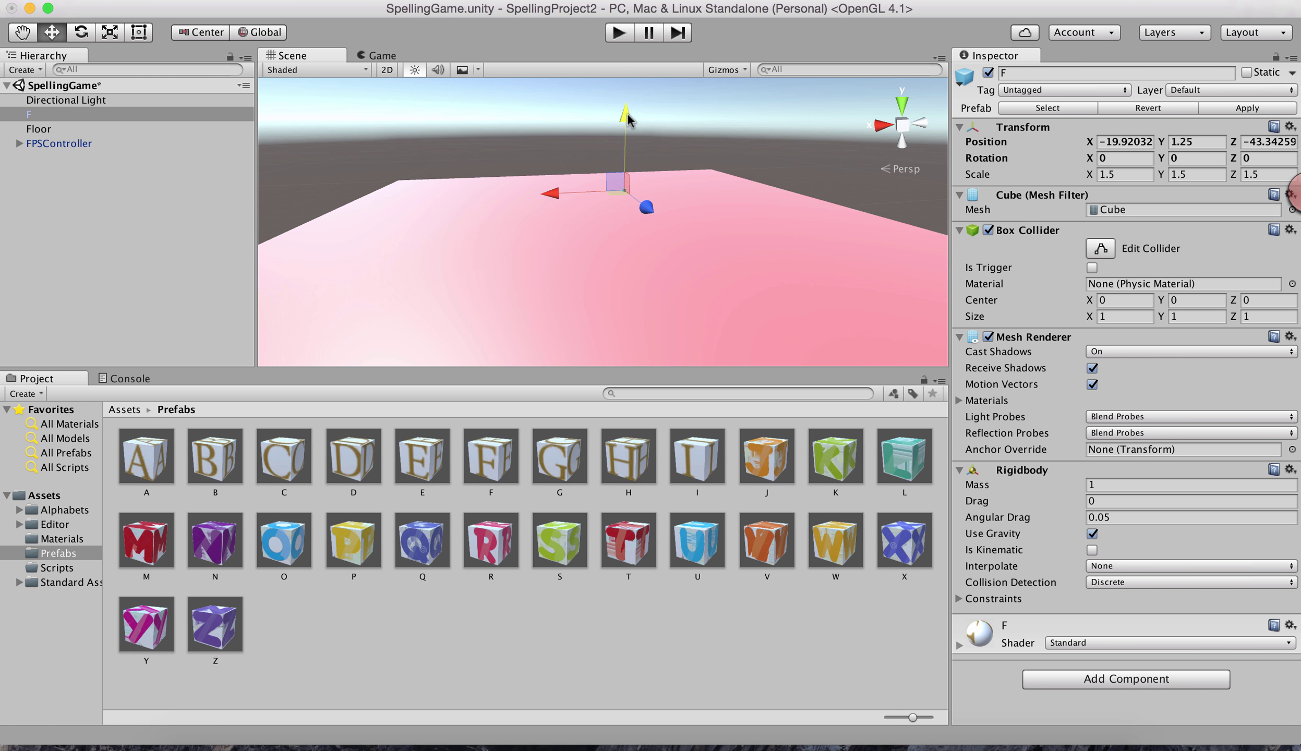
{"action": "left_click_drag", "start_coordinate": [628, 120], "coordinate": [625, 115]}
Place another F cube, an H cube and an I cube from the prefabs at different spots on the Floor.
{"action": "left_click", "coordinate": [479, 429]}
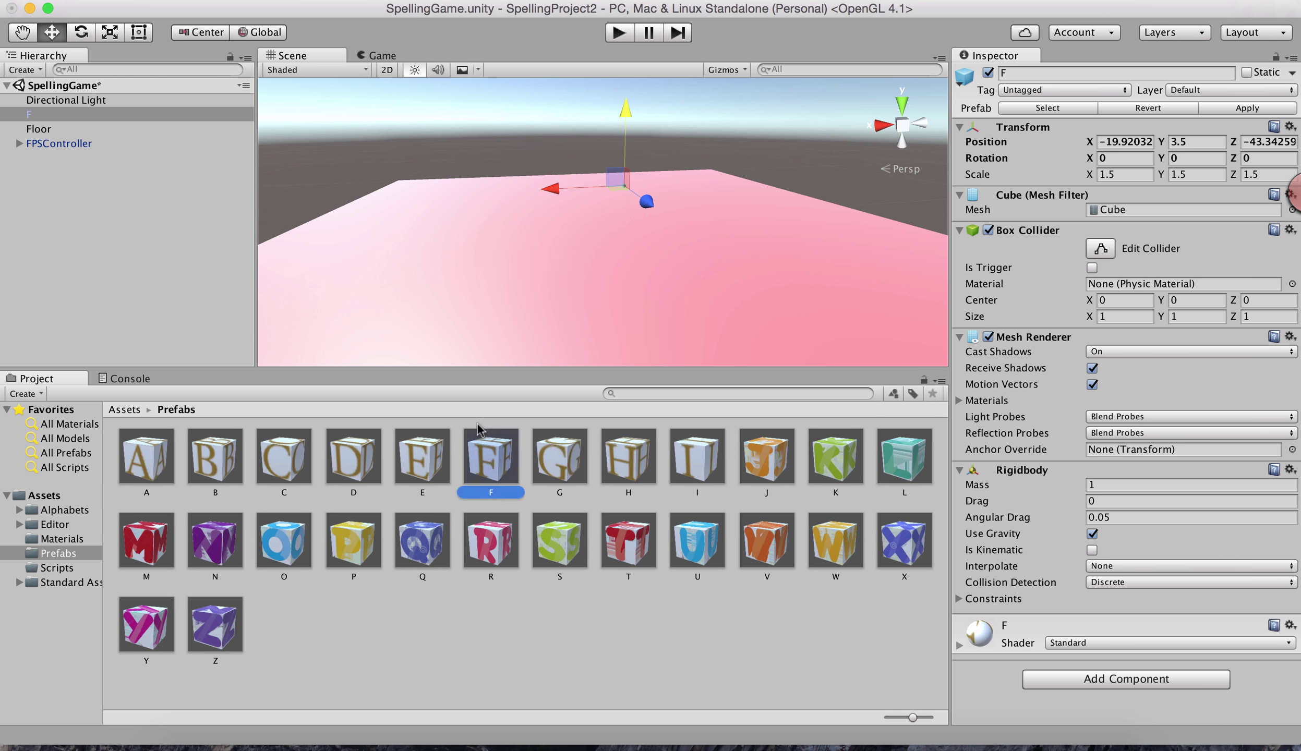
{"action": "left_click_drag", "start_coordinate": [479, 428], "coordinate": [437, 296]}
{"action": "left_click_drag", "start_coordinate": [628, 457], "coordinate": [678, 289]}
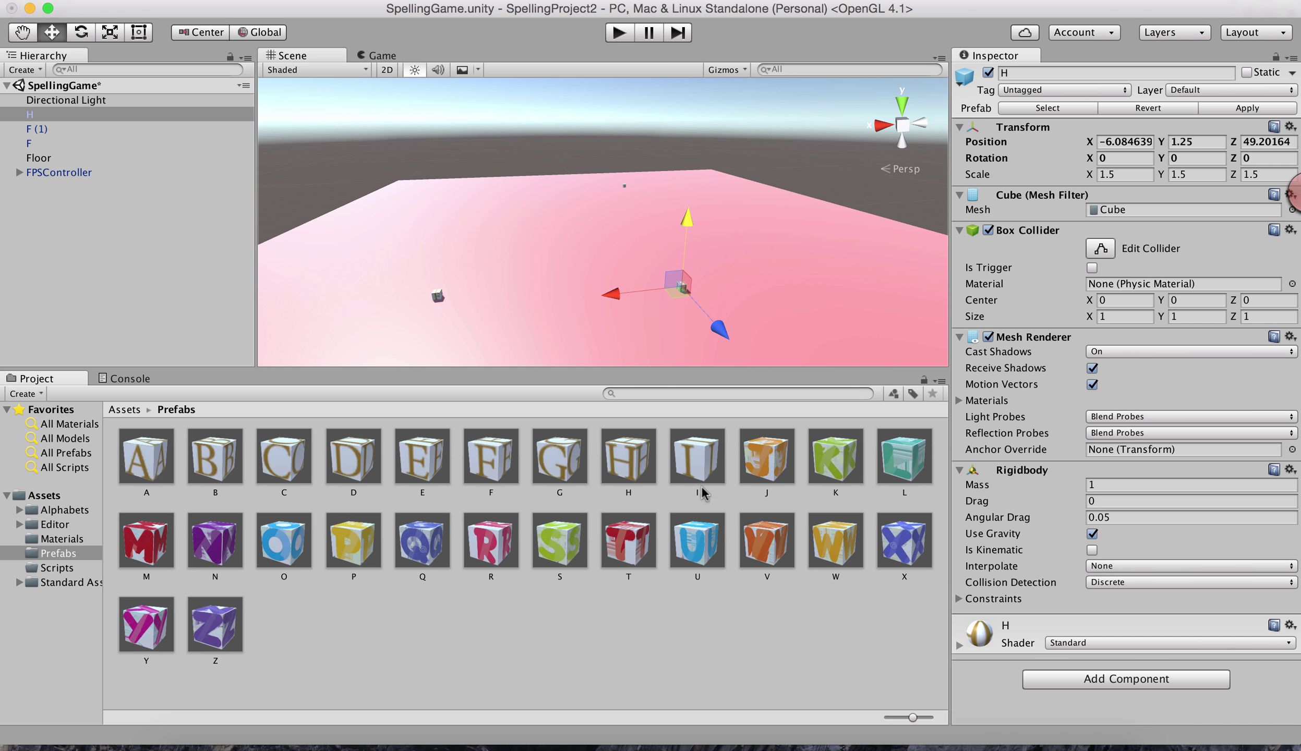
{"action": "left_click_drag", "start_coordinate": [701, 493], "coordinate": [583, 221]}
{"action": "left_click_drag", "start_coordinate": [543, 493], "coordinate": [734, 255]}
Play-test the scene by walking up to the I cube, and stop the game.
{"action": "left_click", "coordinate": [619, 33]}
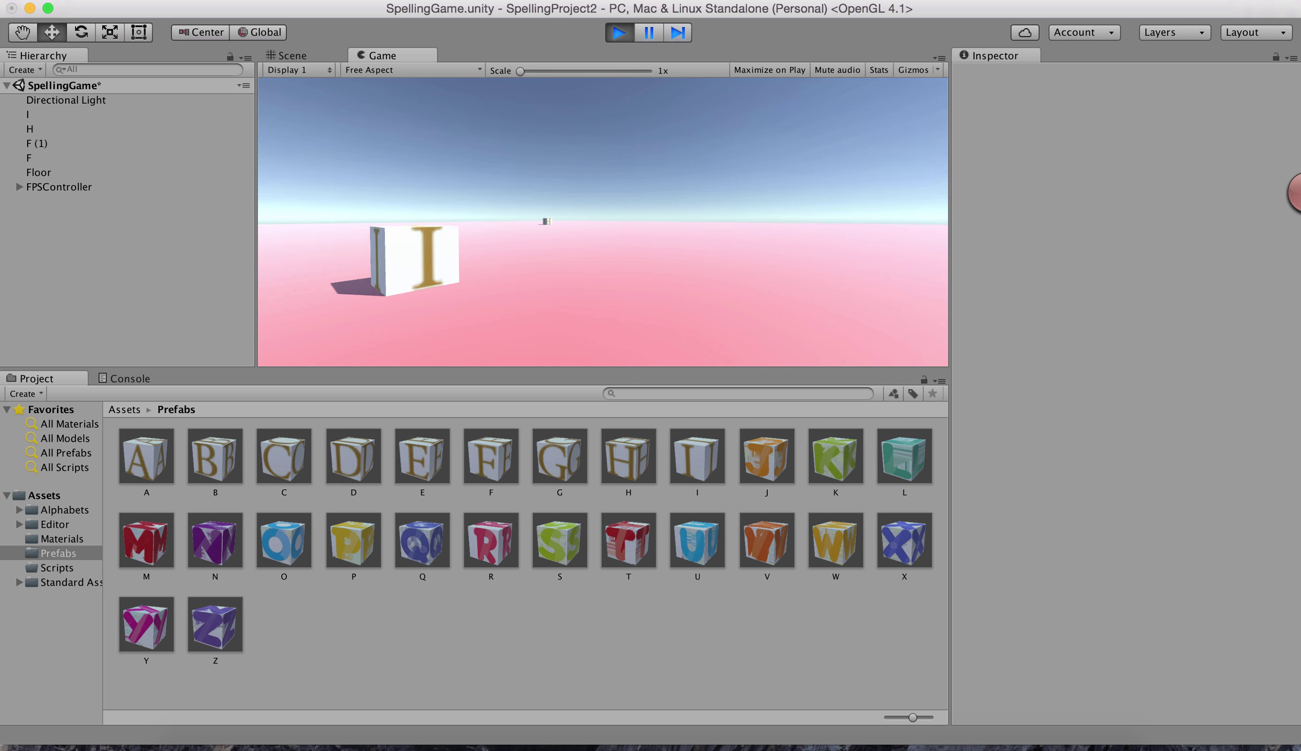
{"action": "key", "text": "w"}
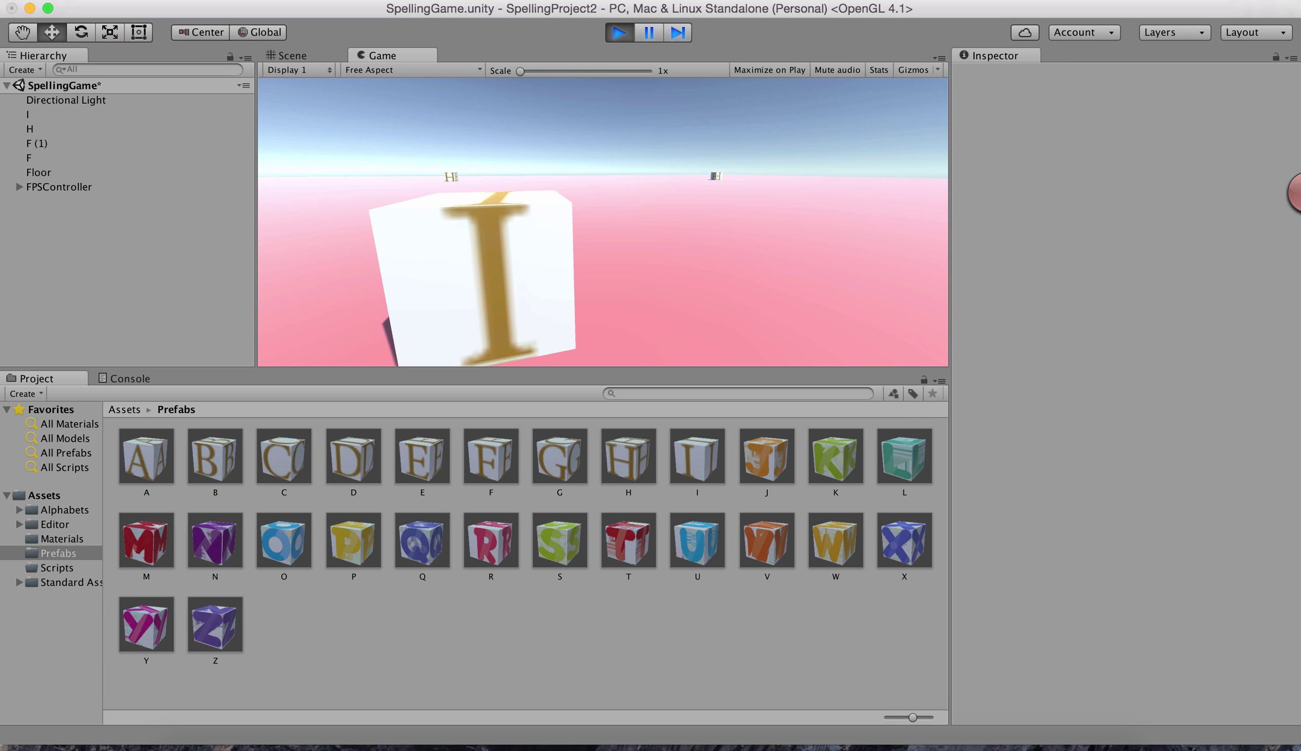
{"action": "left_click", "coordinate": [616, 35]}
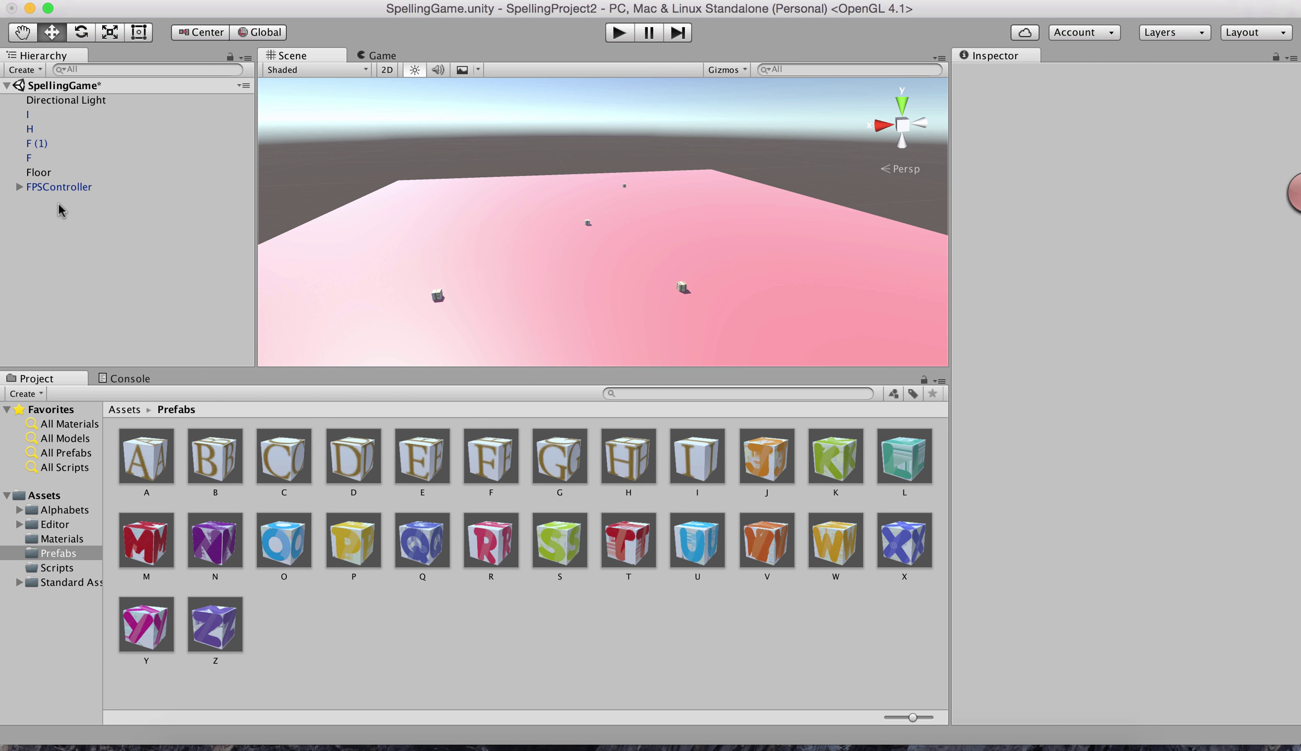
Delete the I, H and both F cubes from the scene and save the scene.
{"action": "left_click", "coordinate": [29, 115]}
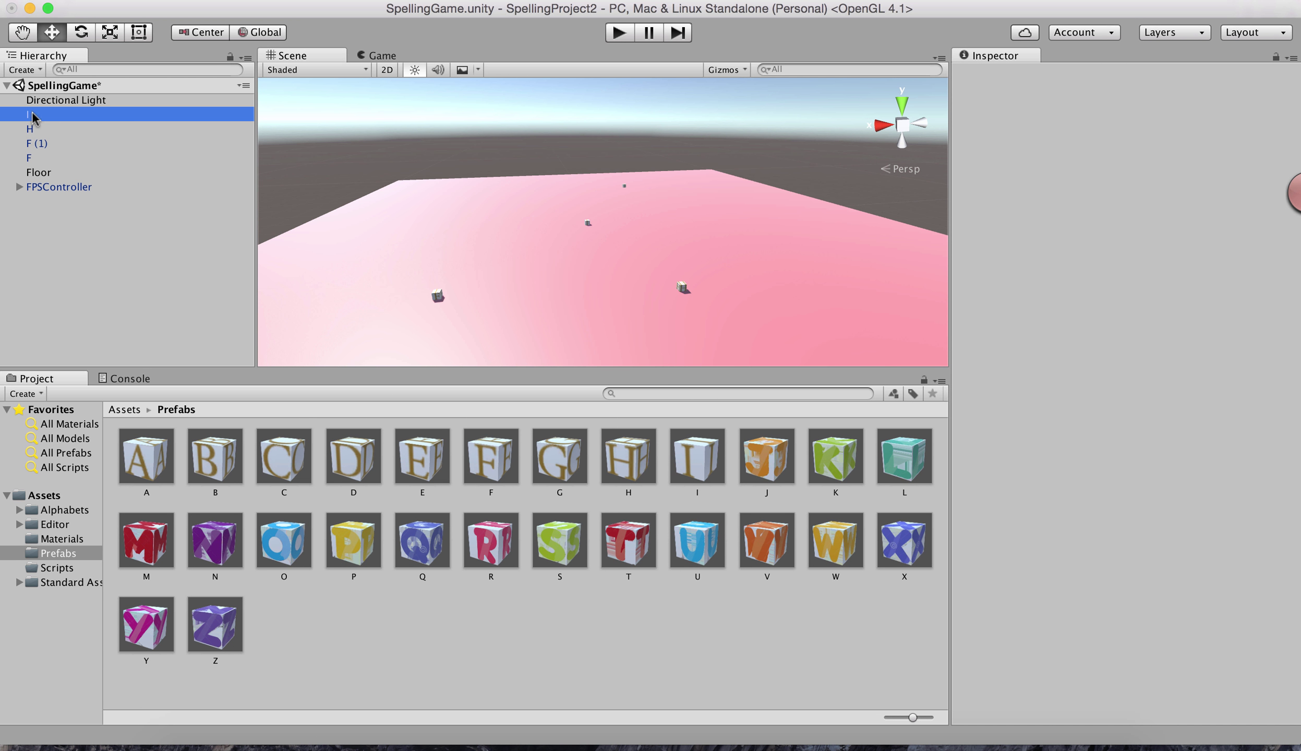
{"action": "left_click", "coordinate": [43, 160], "text": "shift"}
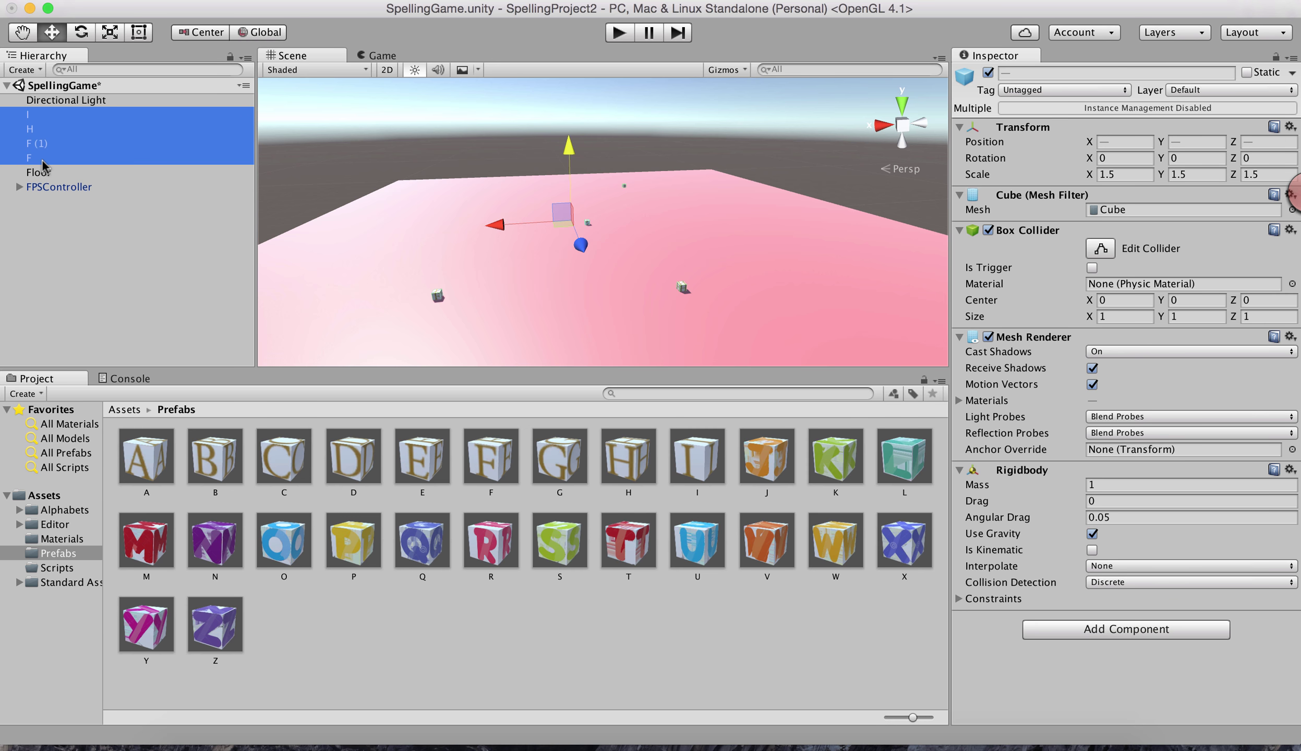
{"action": "right_click", "coordinate": [43, 159]}
{"action": "left_click", "coordinate": [64, 249]}
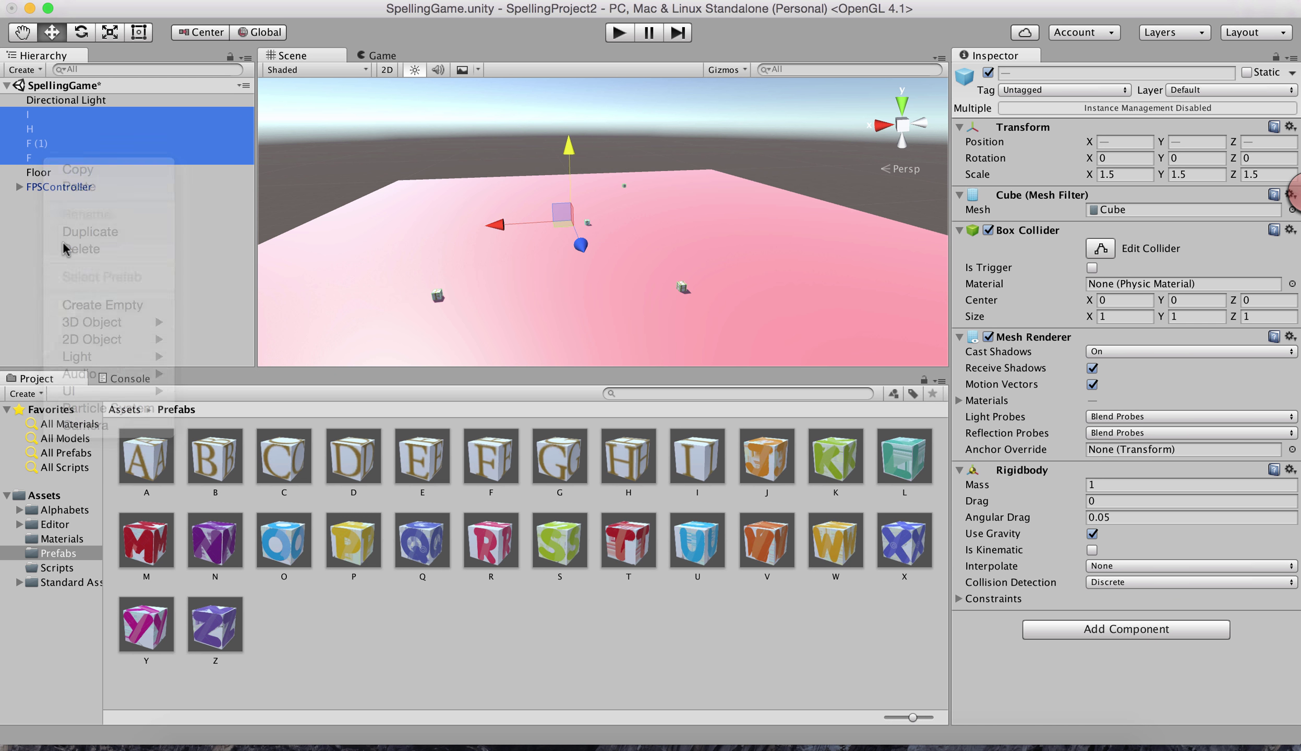
{"action": "left_click", "coordinate": [54, 120]}
{"action": "left_click", "coordinate": [71, 145]}
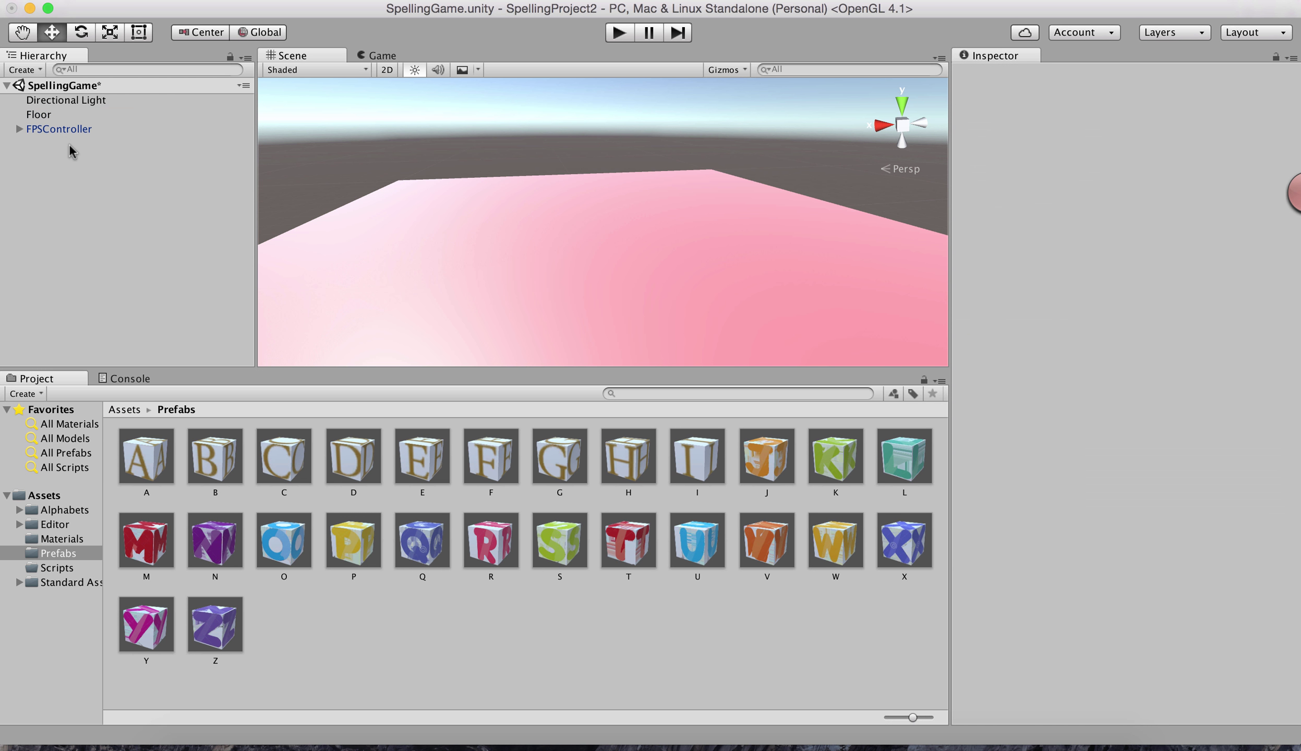
{"action": "left_click", "coordinate": [121, 2]}
{"action": "left_click", "coordinate": [133, 54]}
Set the FPSController's walk speed to 10, run speed to 20 and jump speed to 25.
{"action": "left_click", "coordinate": [109, 131]}
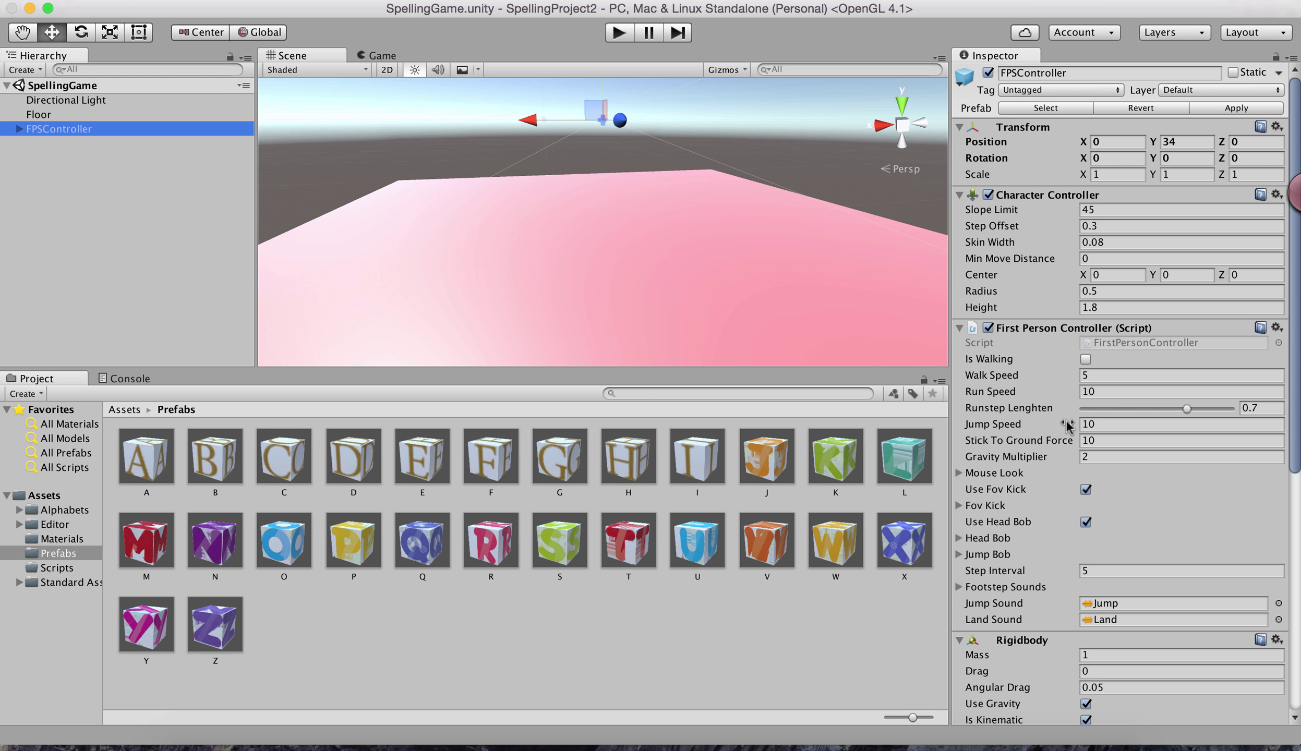
{"action": "scroll", "coordinate": [1067, 425], "scroll_direction": "down", "scroll_amount": 3}
{"action": "left_click", "coordinate": [1113, 295]}
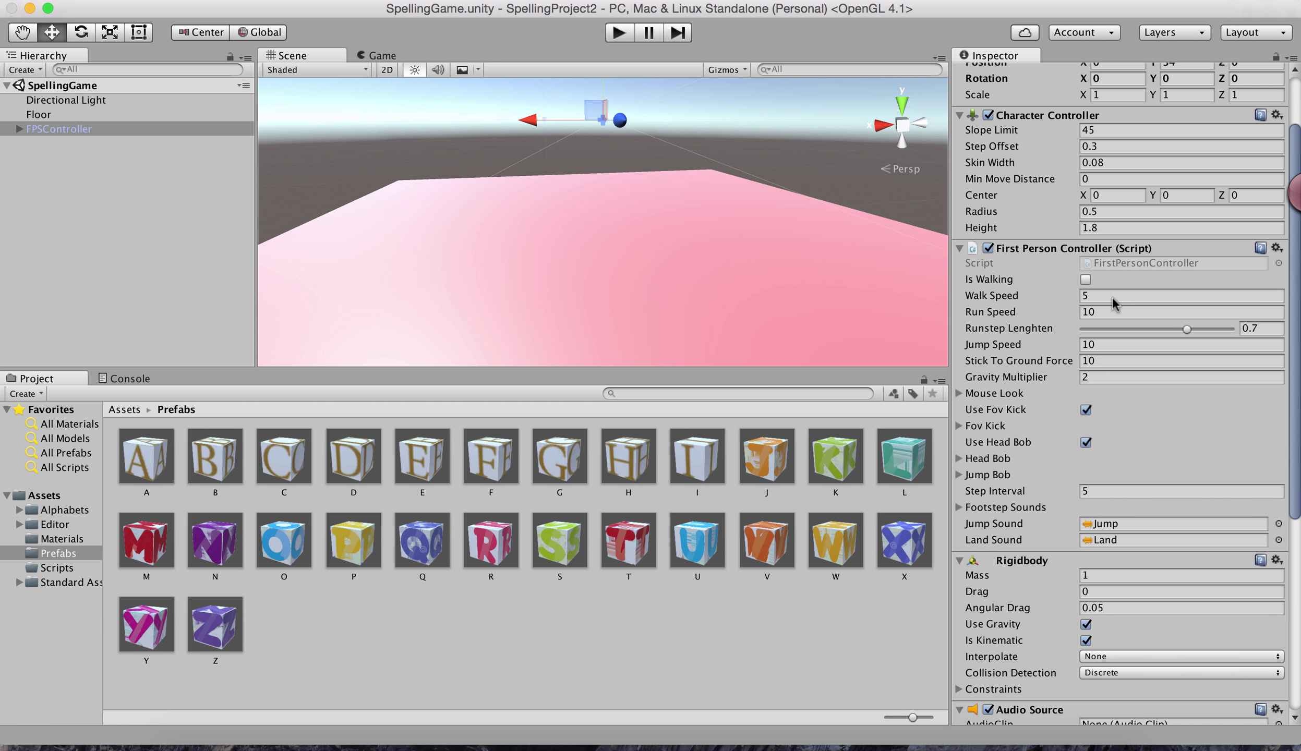
{"action": "type", "text": "10"}
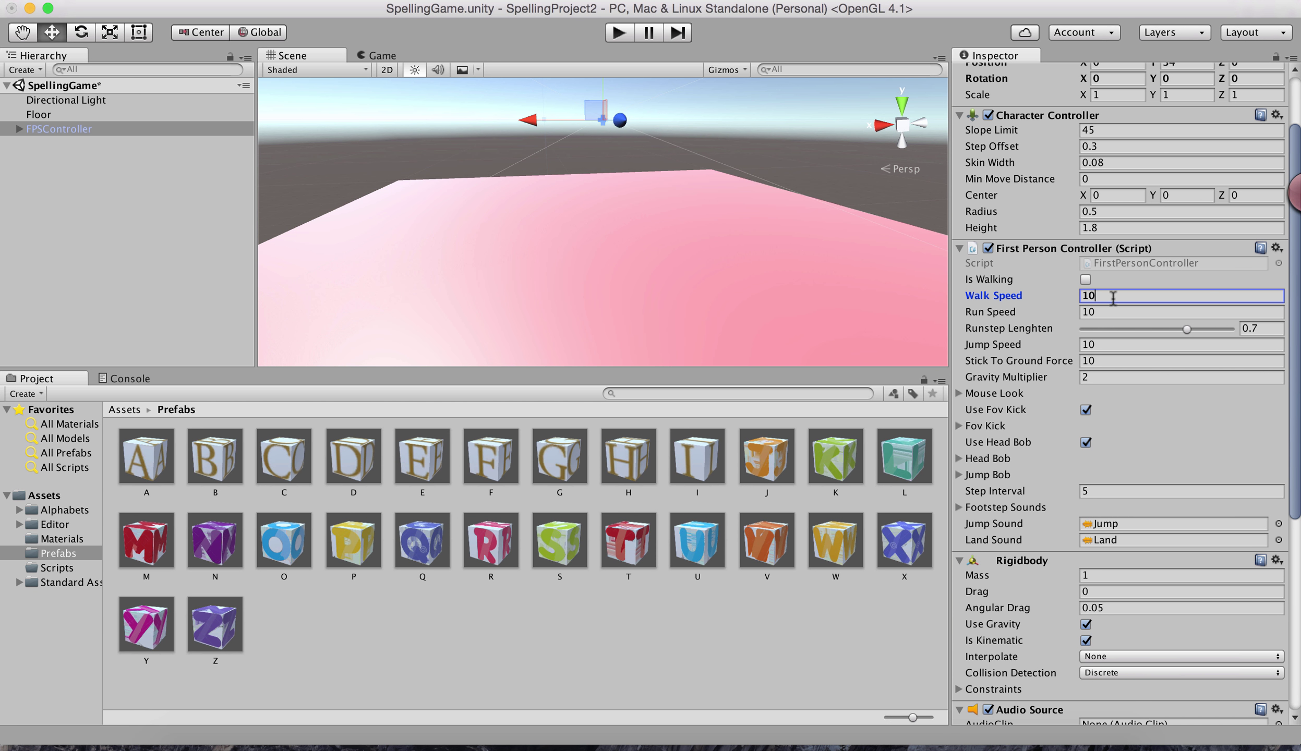
{"action": "left_click", "coordinate": [1113, 310]}
{"action": "type", "text": "20"}
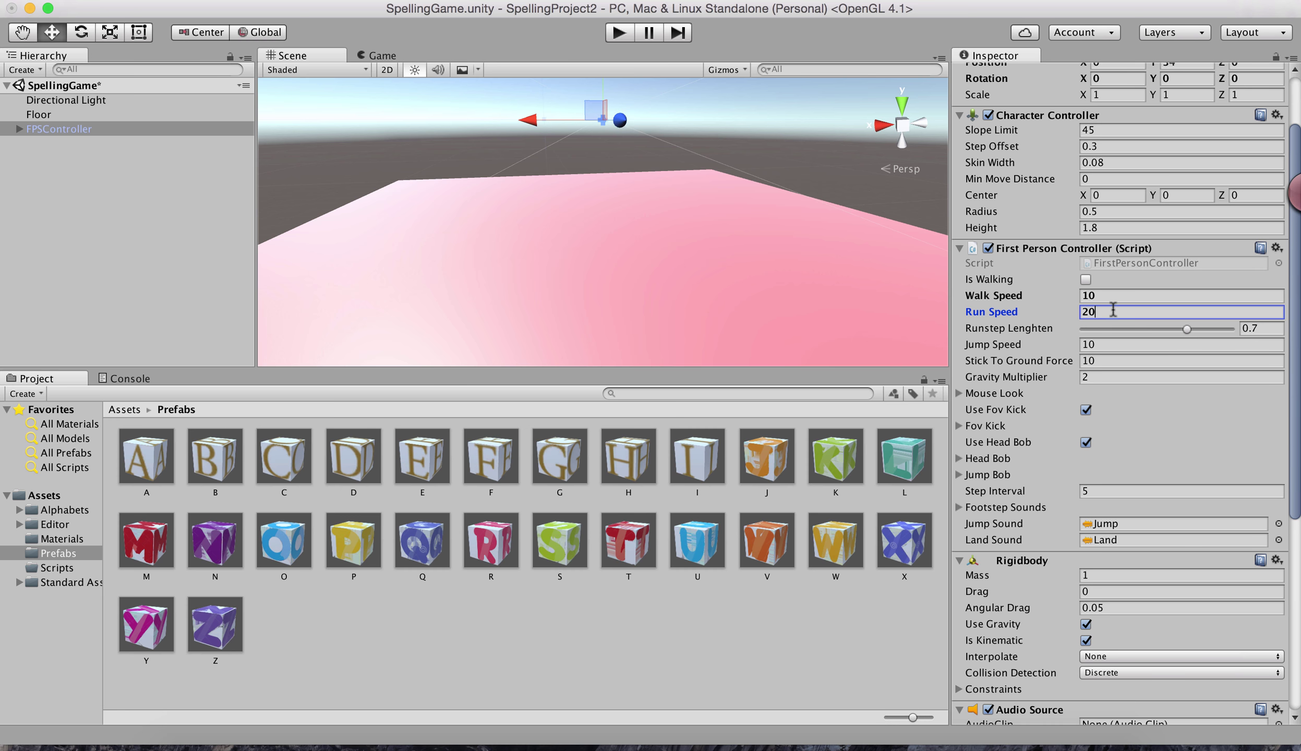
{"action": "left_click", "coordinate": [1101, 346]}
{"action": "type", "text": "25"}
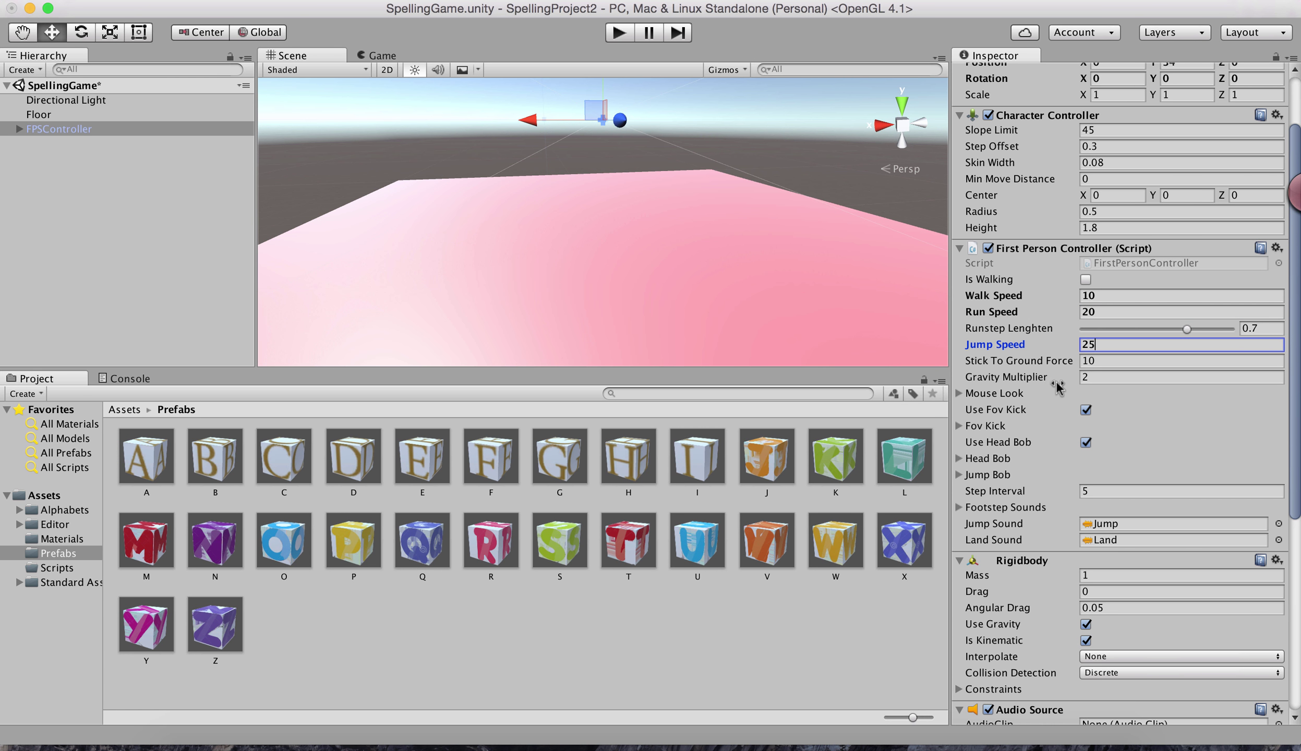
Deselect the FPSController and open the root Assets folder of the project.
{"action": "left_click", "coordinate": [205, 204]}
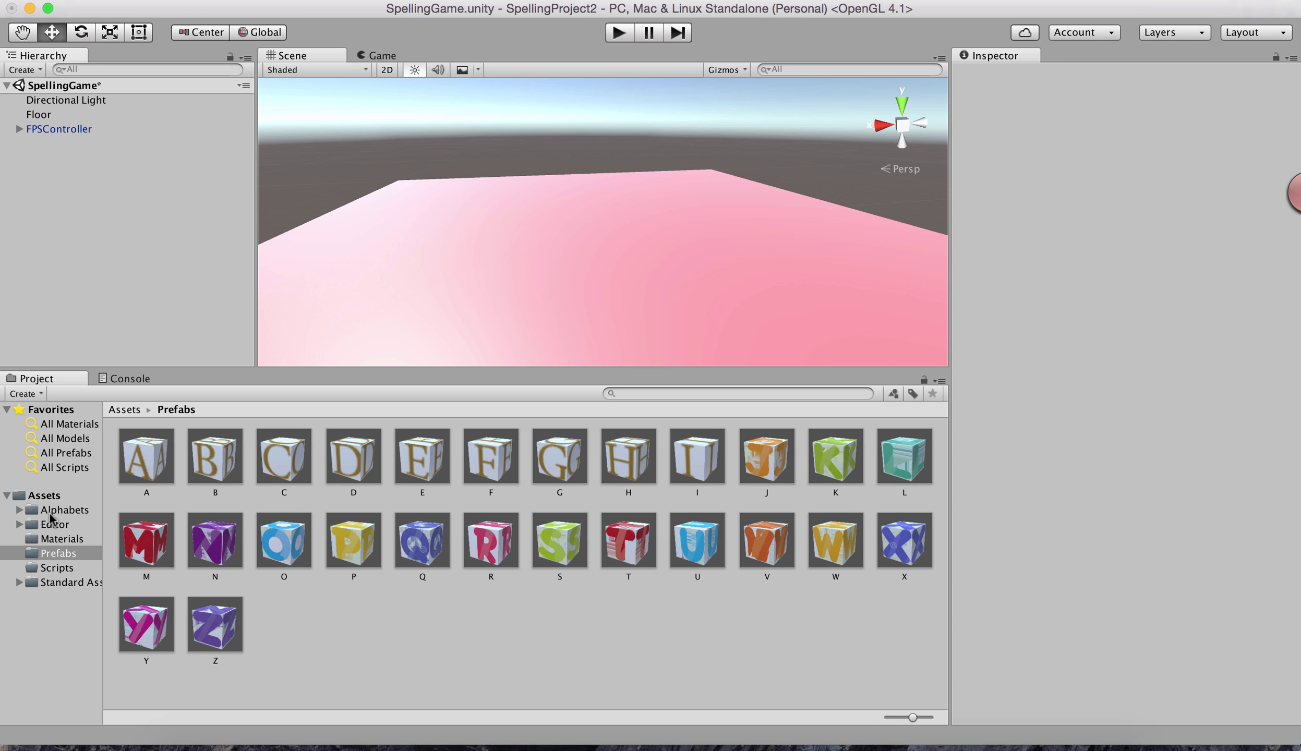
{"action": "left_click", "coordinate": [49, 510]}
{"action": "left_click", "coordinate": [52, 494]}
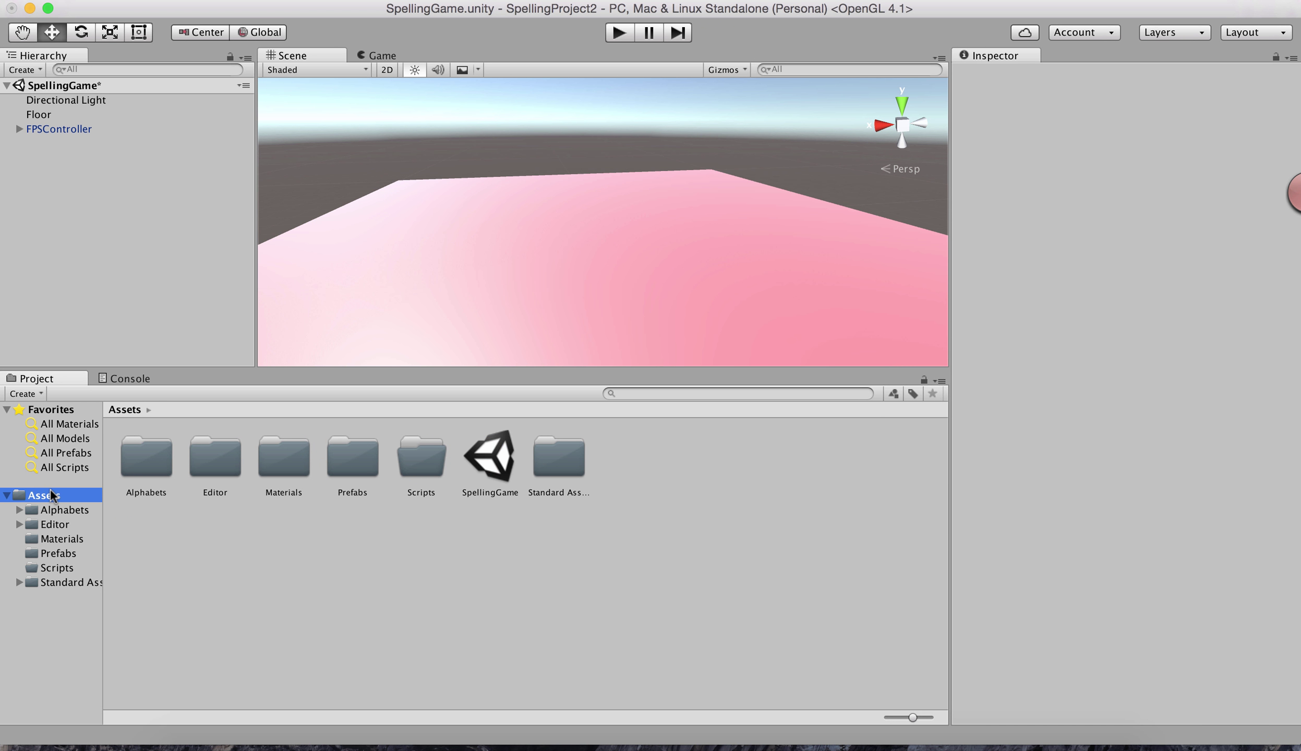
Create an empty game object at the root of the scene and name it GenerateLetters.
{"action": "right_click", "coordinate": [49, 164]}
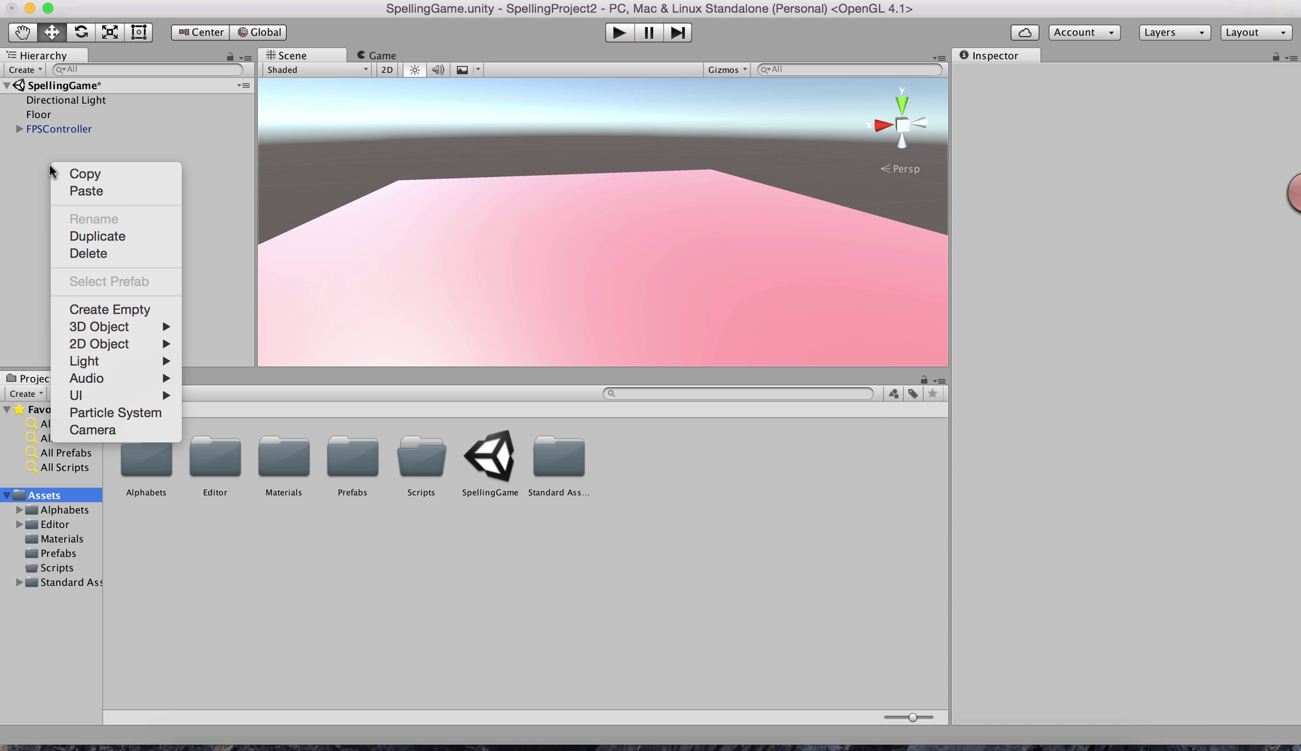
{"action": "mouse_move", "coordinate": [136, 331]}
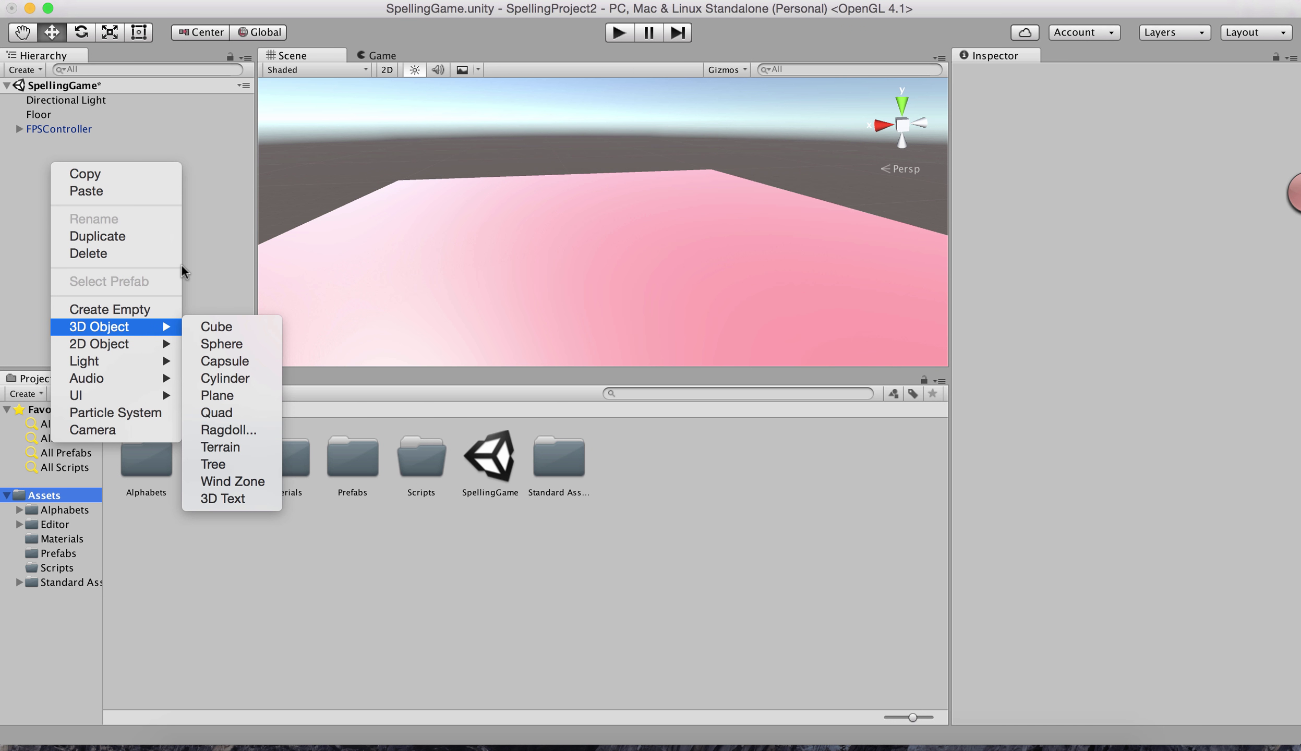
{"action": "left_click", "coordinate": [285, 0]}
{"action": "left_click", "coordinate": [286, 0]}
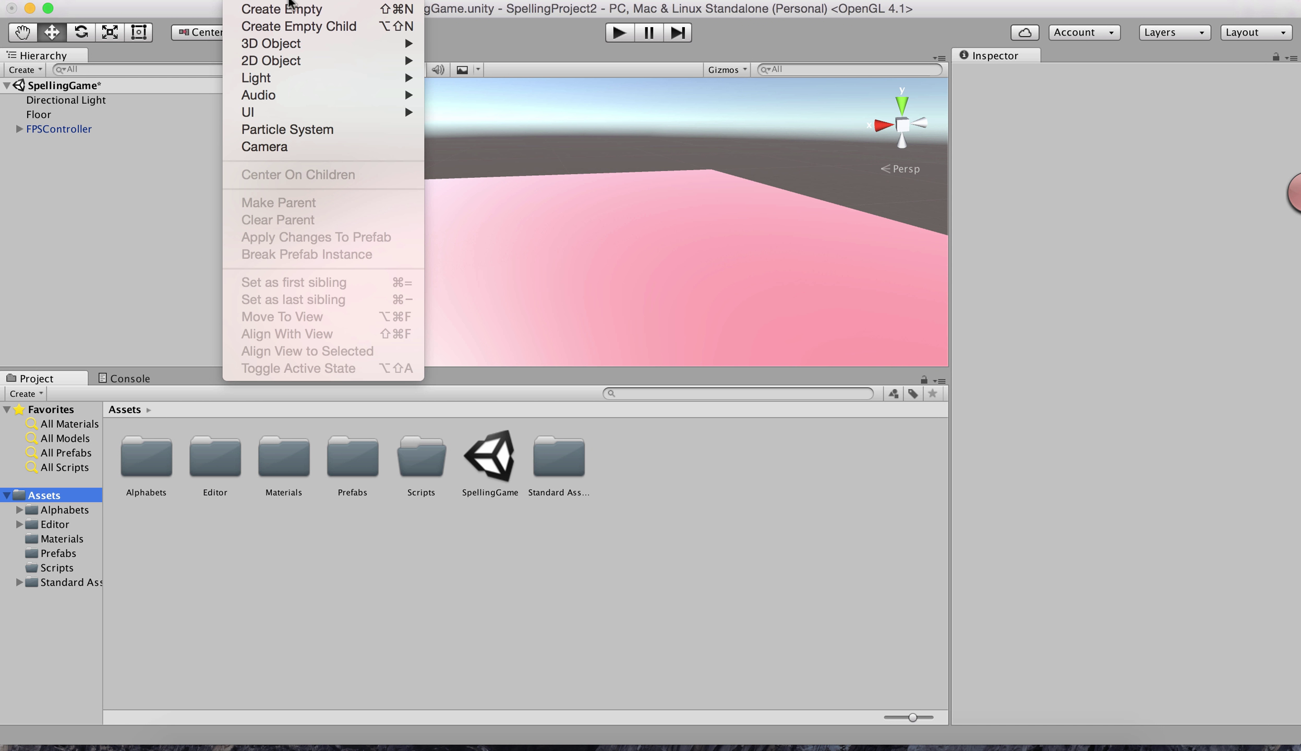
{"action": "left_click", "coordinate": [288, 8]}
{"action": "left_click", "coordinate": [69, 146]}
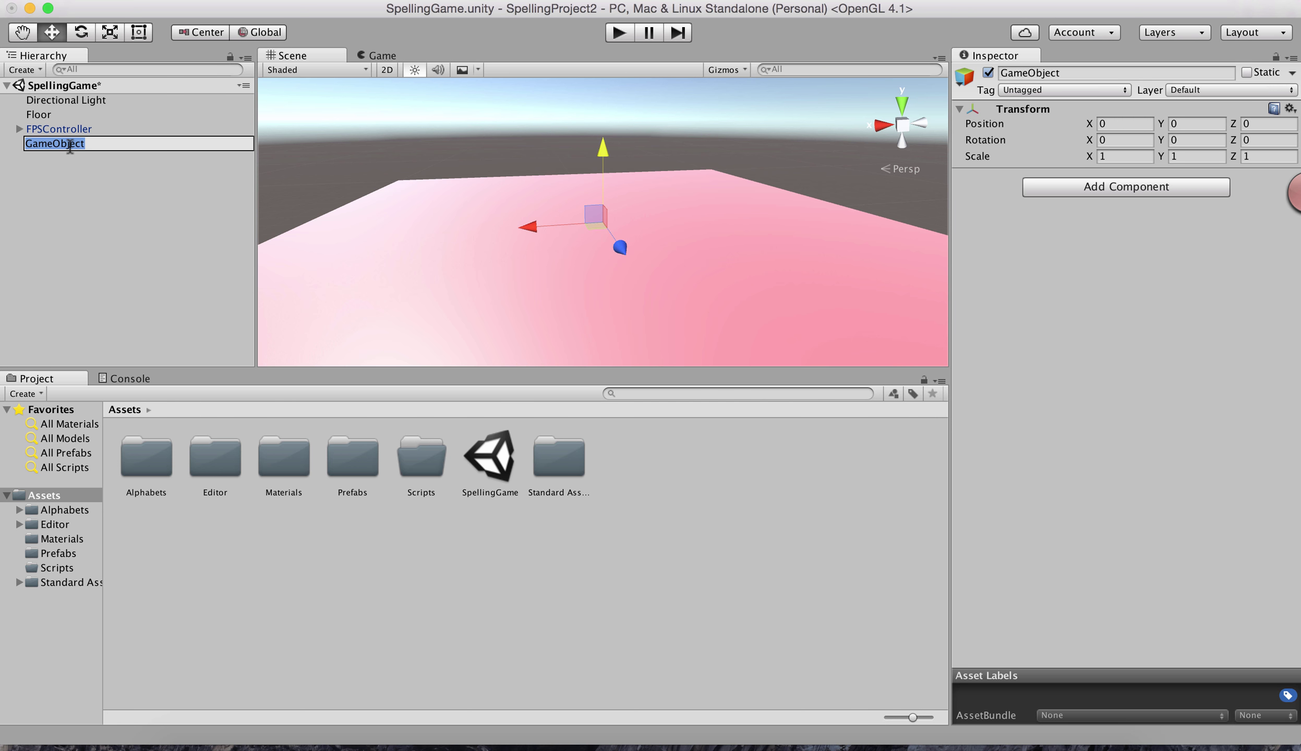
{"action": "type", "text": "GenerateLetters"}
{"action": "key", "text": "Return"}
Add a second empty game object at the scene root, separate from GenerateLetters.
{"action": "left_click", "coordinate": [69, 193]}
{"action": "left_click", "coordinate": [278, 0]}
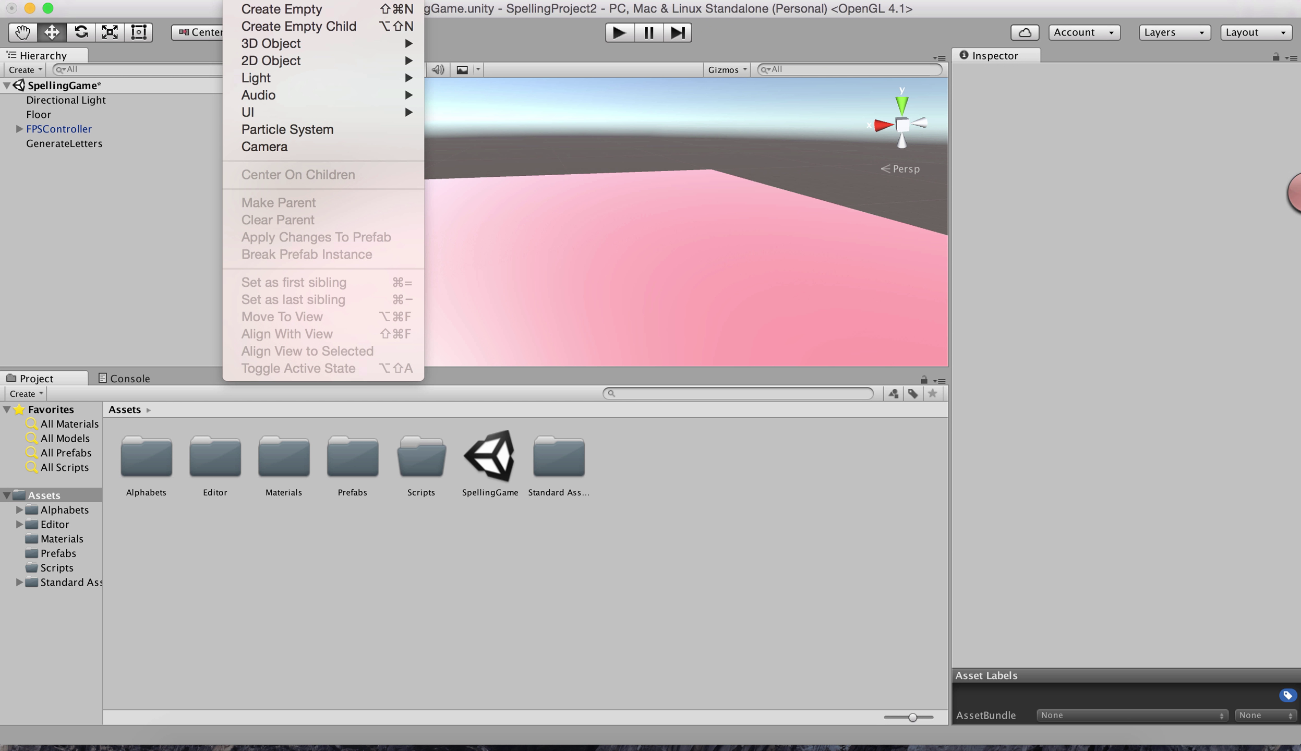
{"action": "left_click", "coordinate": [284, 9]}
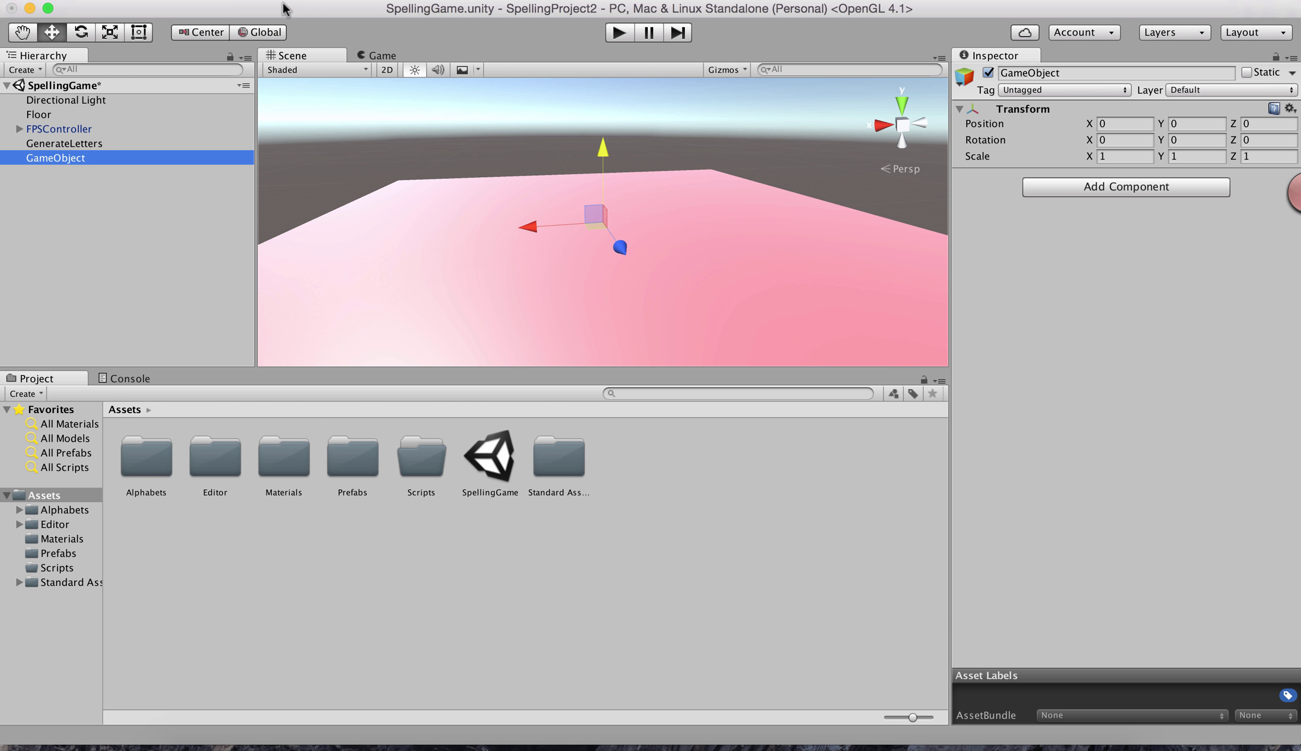